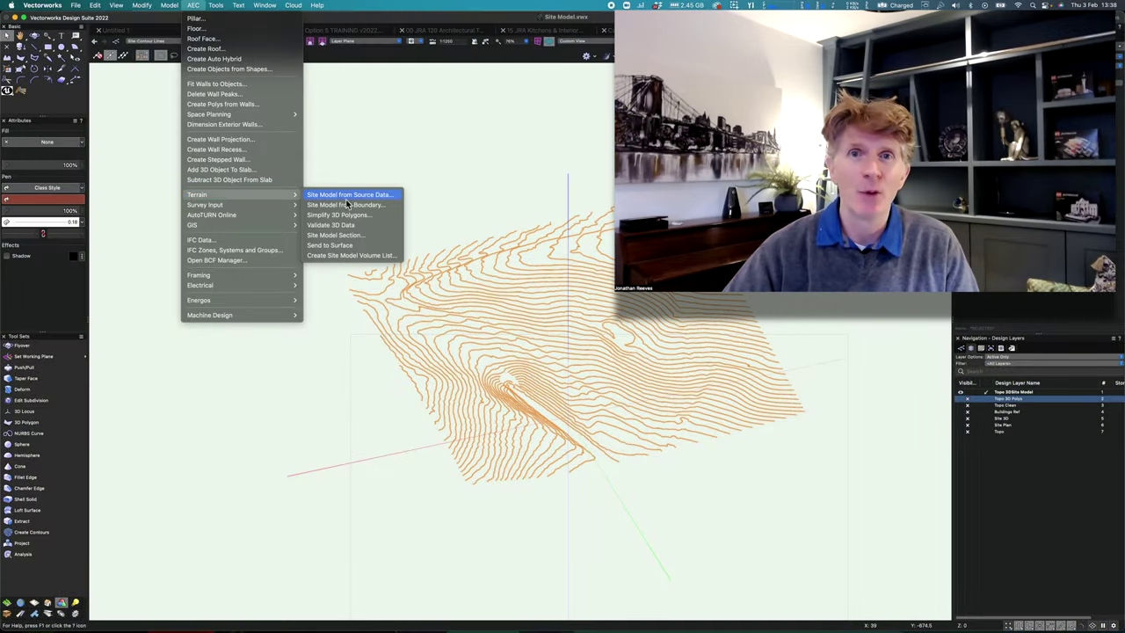
- Create a site model from the selected contour lines as a 3D mesh with 3D contours and mesh smoothing enabled
{"action": "left_click", "coordinate": [346, 196]}
{"action": "left_click", "coordinate": [464, 167]}
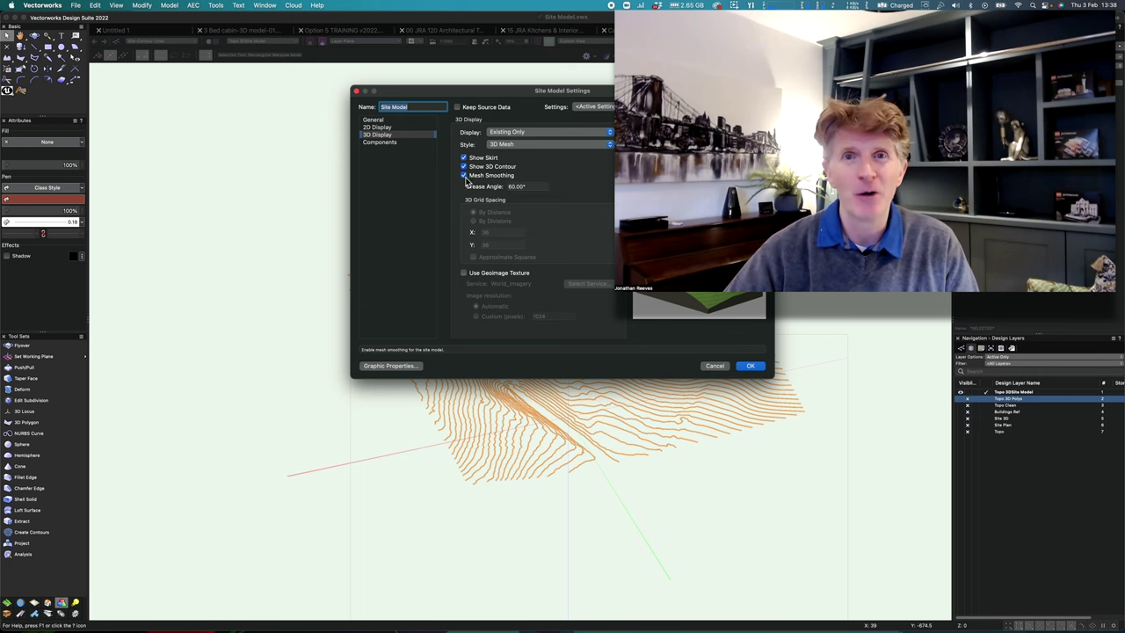
{"action": "left_click", "coordinate": [757, 369]}
{"action": "middle_click_drag", "start_coordinate": [580, 474], "coordinate": [545, 427], "text": "ctrl"}
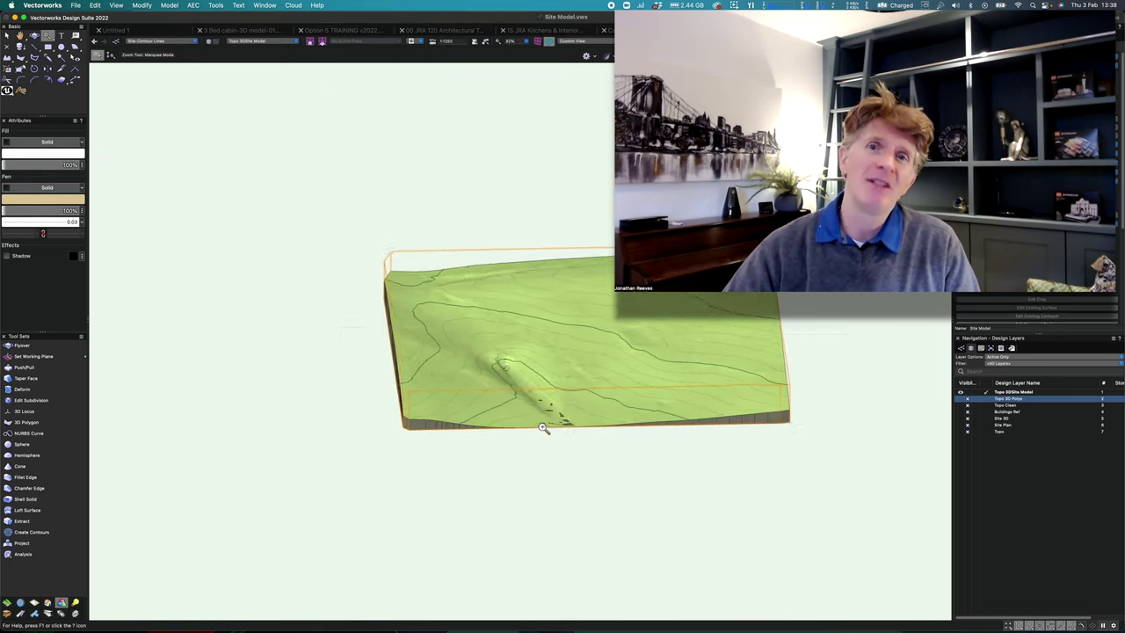
{"action": "scroll", "coordinate": [562, 404], "scroll_direction": "up", "scroll_amount": 3}
{"action": "middle_click_drag", "start_coordinate": [589, 374], "coordinate": [576, 397], "text": "ctrl"}
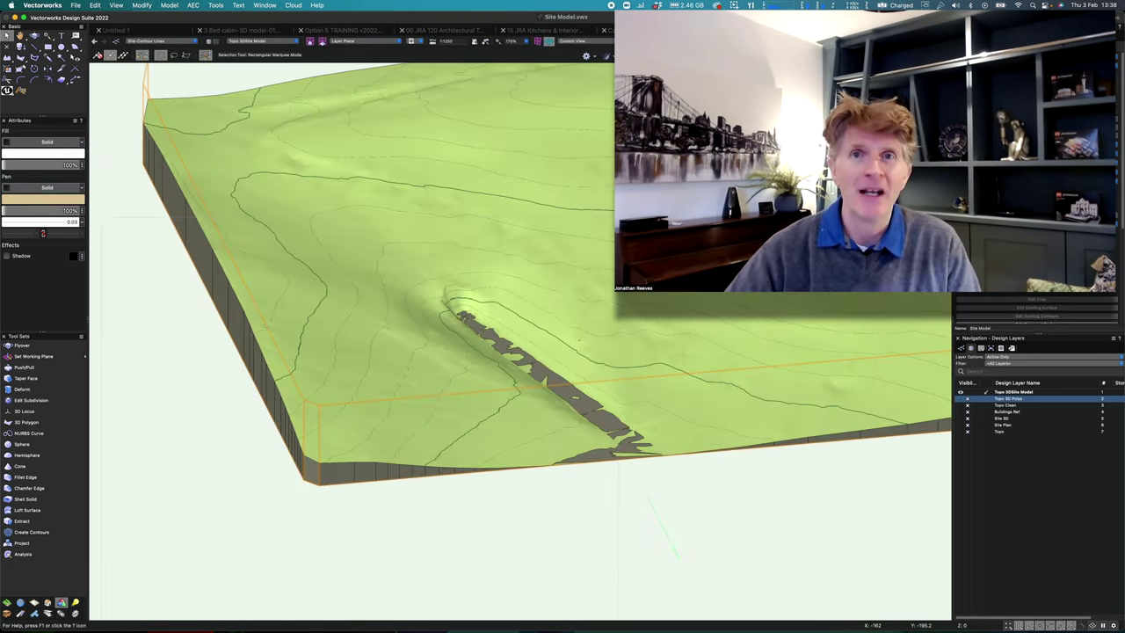
- Open the site model's general settings for editing at the minimum elevation
{"action": "double_click", "coordinate": [575, 397]}
{"action": "left_click", "coordinate": [375, 120]}
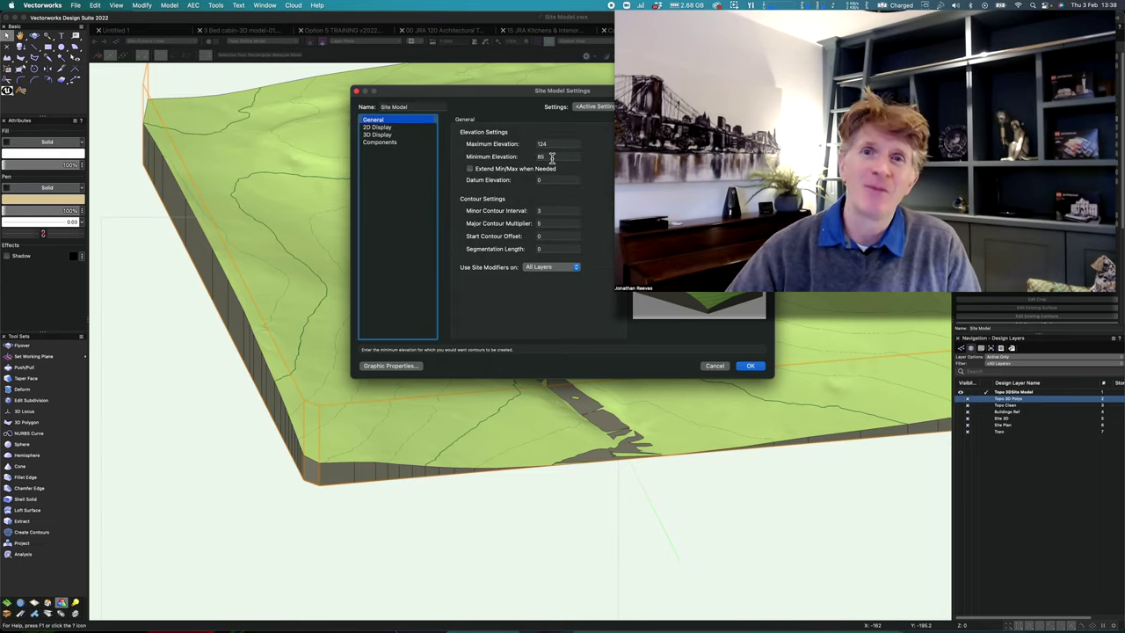
{"action": "left_click", "coordinate": [552, 157]}
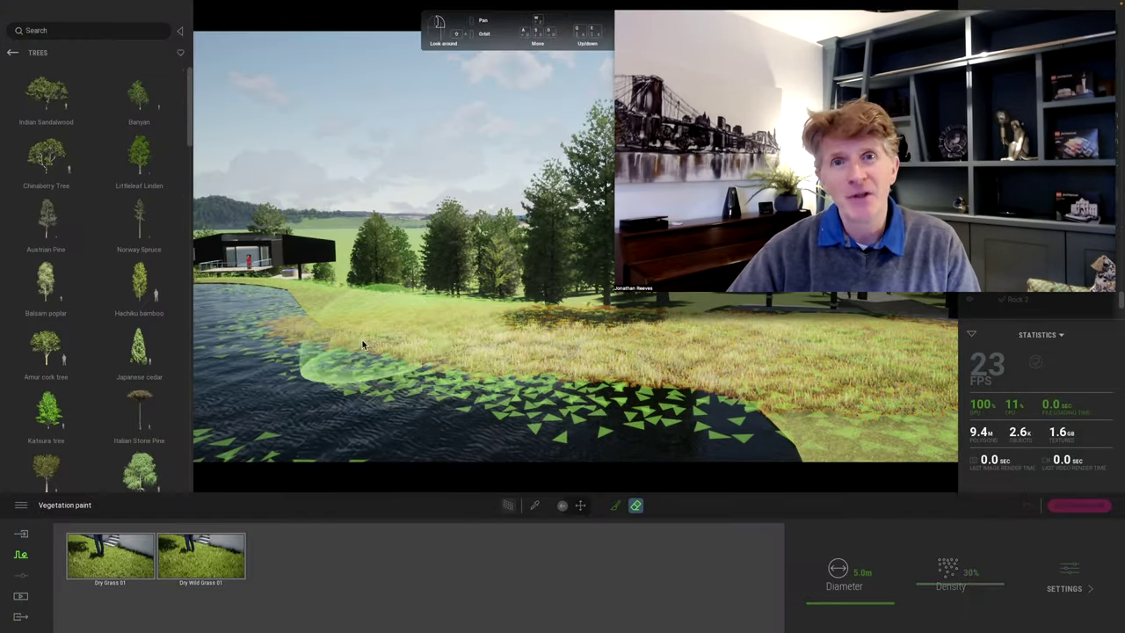
- In Twinmotion, erase painted vegetation along the lake's edge with a 5.0 m diameter brush
{"action": "mouse_move", "coordinate": [362, 344]}
{"action": "left_mouse_down"}
{"action": "mouse_move", "coordinate": [495, 354]}
{"action": "mouse_move", "coordinate": [472, 347]}
{"action": "mouse_move", "coordinate": [442, 359]}
{"action": "left_mouse_up"}
{"action": "middle_click_drag", "start_coordinate": [442, 359], "coordinate": [425, 386]}
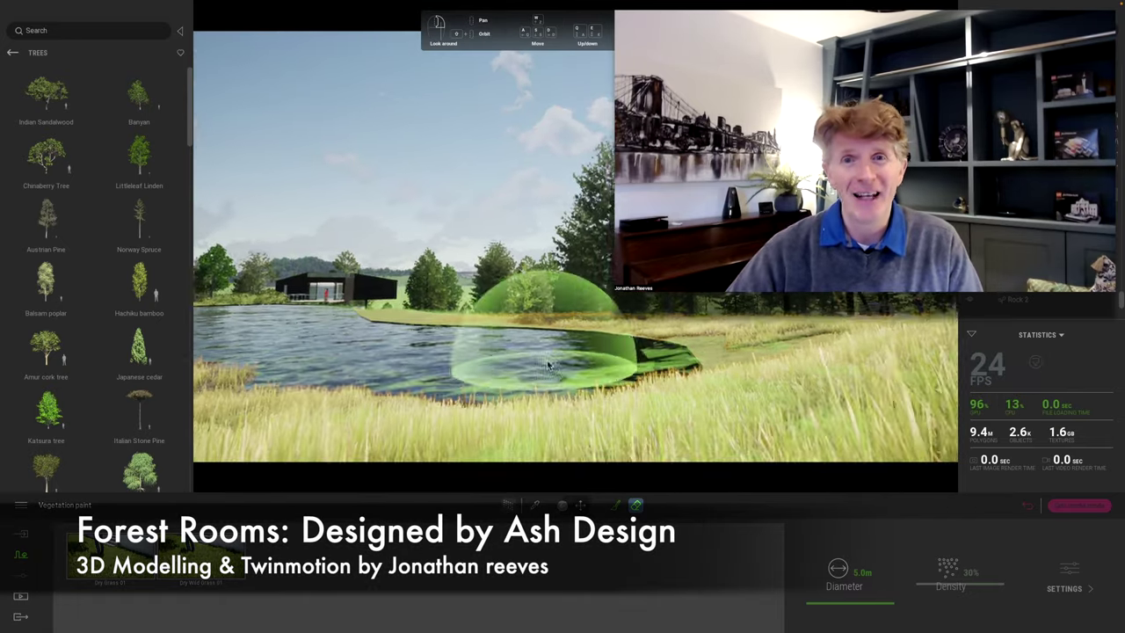
{"action": "mouse_move", "coordinate": [548, 364]}
{"action": "middle_mouse_down"}
{"action": "mouse_move", "coordinate": [557, 358]}
{"action": "mouse_move", "coordinate": [578, 383]}
{"action": "mouse_move", "coordinate": [557, 341]}
{"action": "middle_mouse_up"}
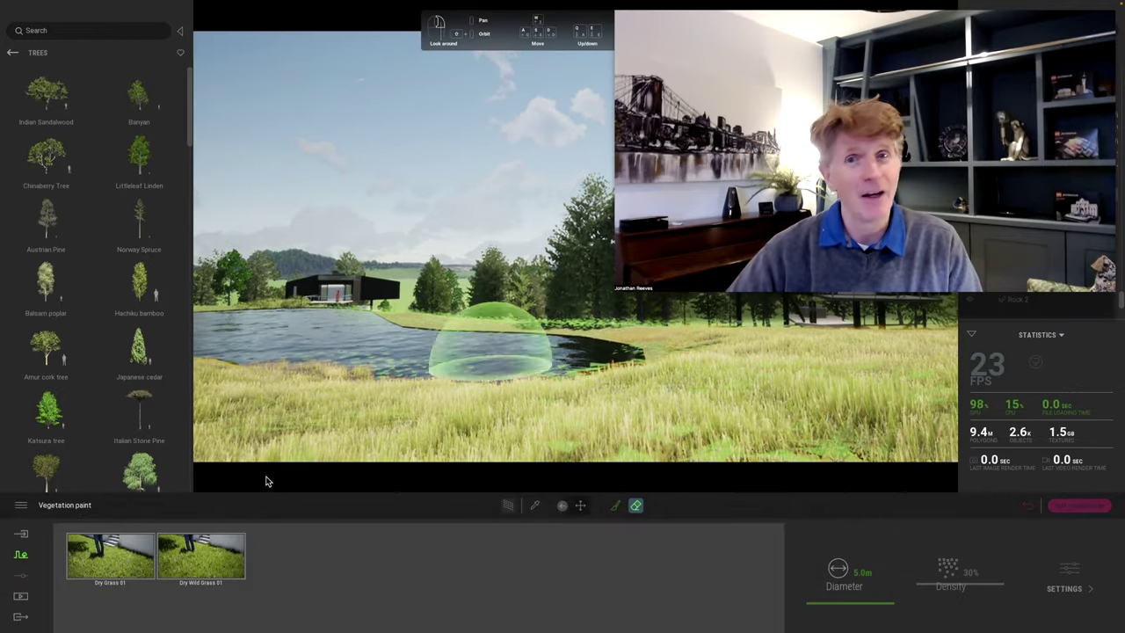
- Show the saved media images and look around the raised cabin in the meadow
{"action": "left_click", "coordinate": [20, 596]}
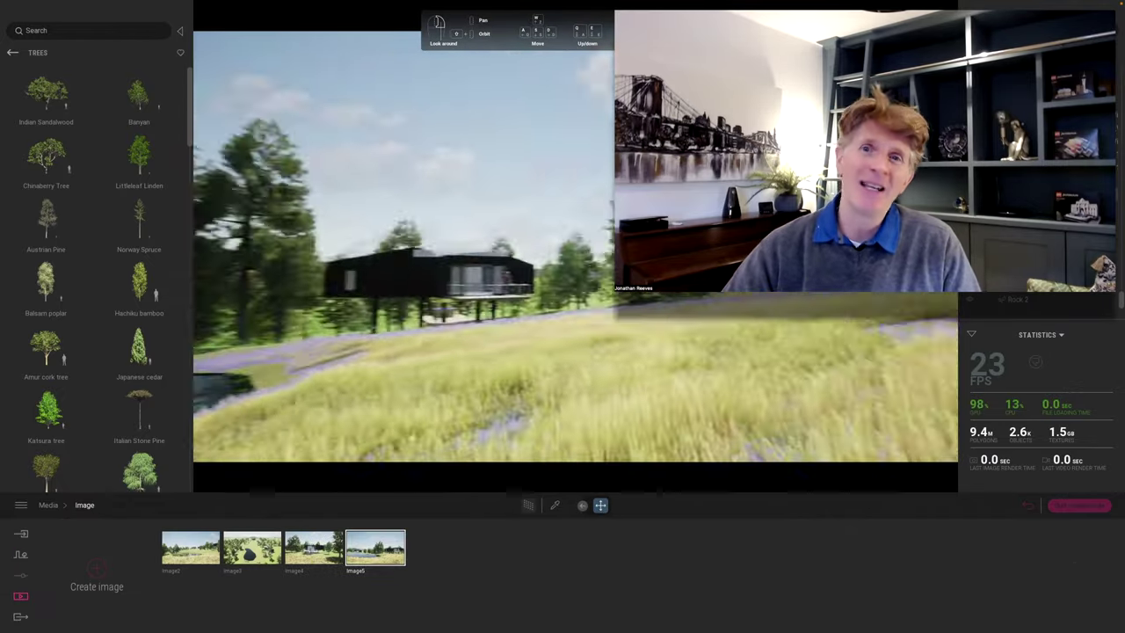
{"action": "right_click_drag", "start_coordinate": [725, 296], "coordinate": [680, 296]}
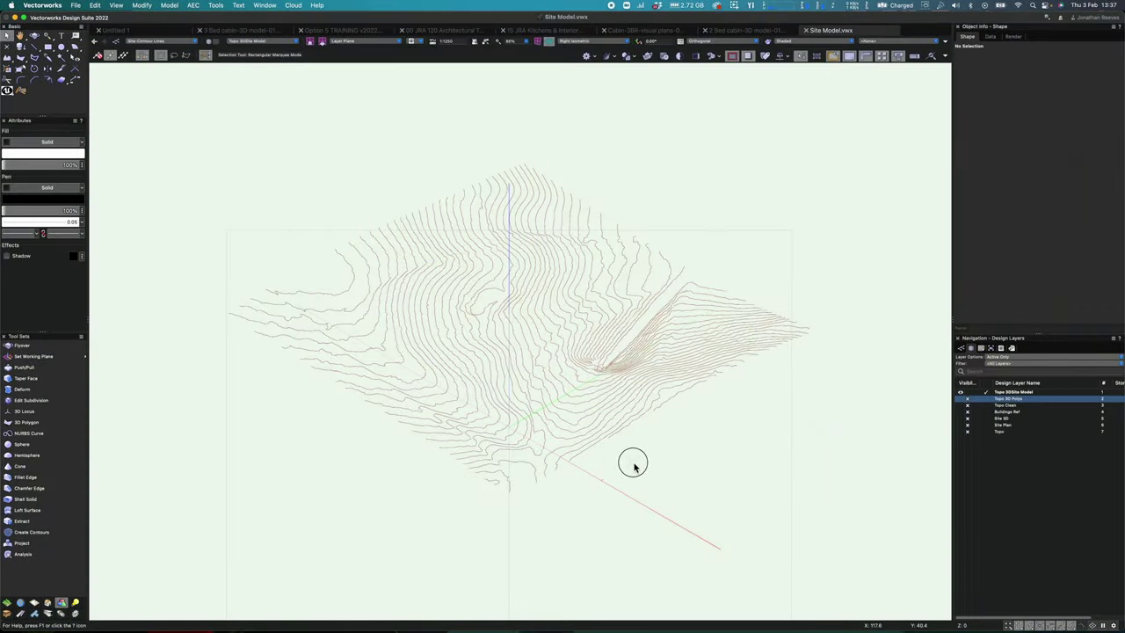
- In Vectorworks, view the 3D contour polygons obliquely and check the Z heights of several neighbouring contours
{"action": "key", "text": "shift+c"}
{"action": "left_click_drag", "start_coordinate": [552, 500], "coordinate": [557, 439]}
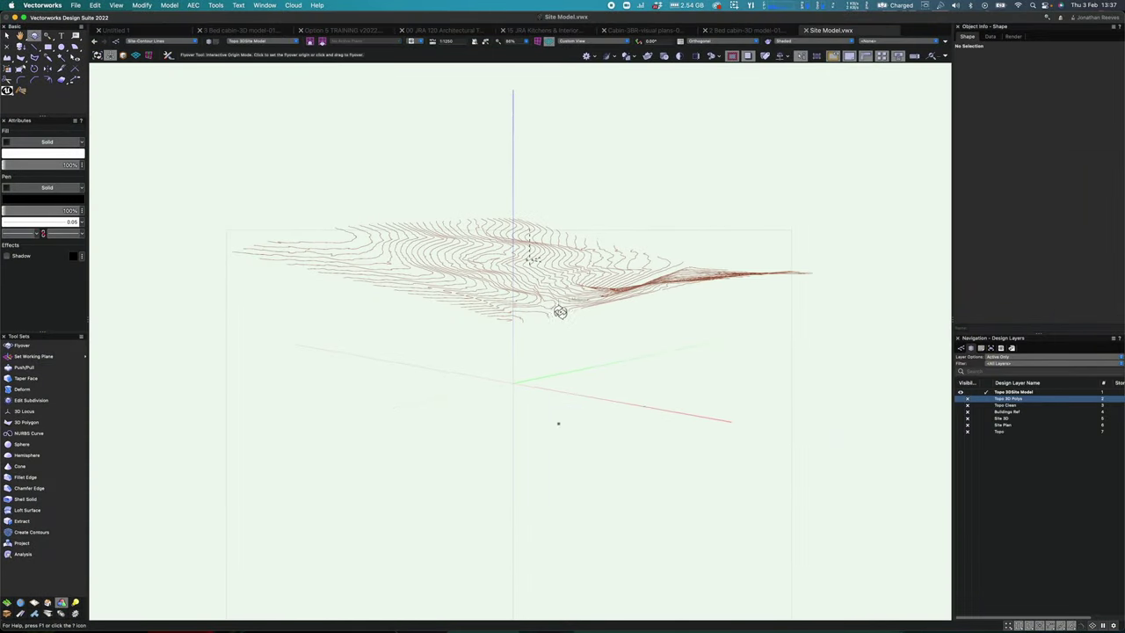
{"action": "left_click_drag", "start_coordinate": [560, 312], "coordinate": [625, 328]}
{"action": "scroll", "coordinate": [532, 339], "scroll_direction": "up", "scroll_amount": 2}
{"action": "left_click", "coordinate": [533, 336]}
{"action": "scroll", "coordinate": [533, 335], "scroll_direction": "up", "scroll_amount": 4}
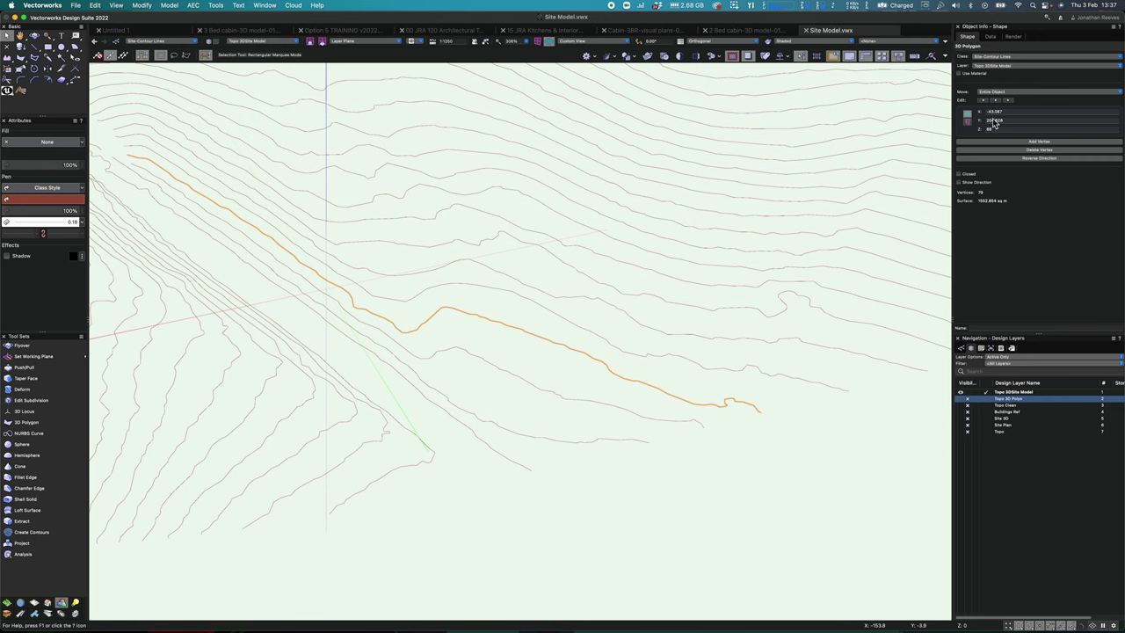
{"action": "left_click", "coordinate": [725, 368]}
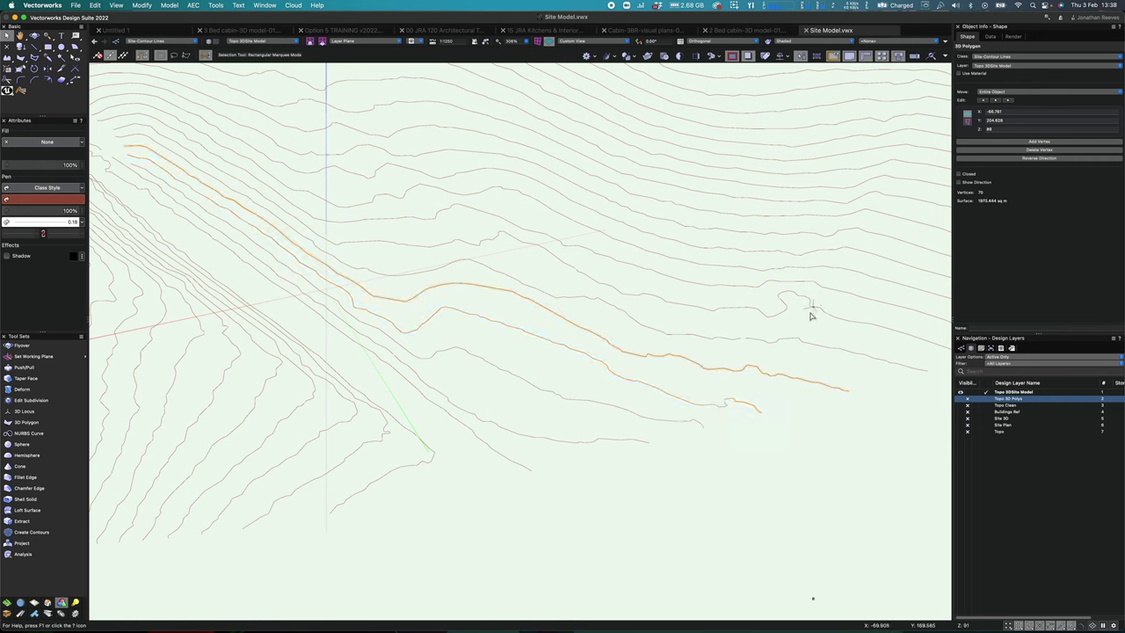
{"action": "left_click", "coordinate": [773, 342]}
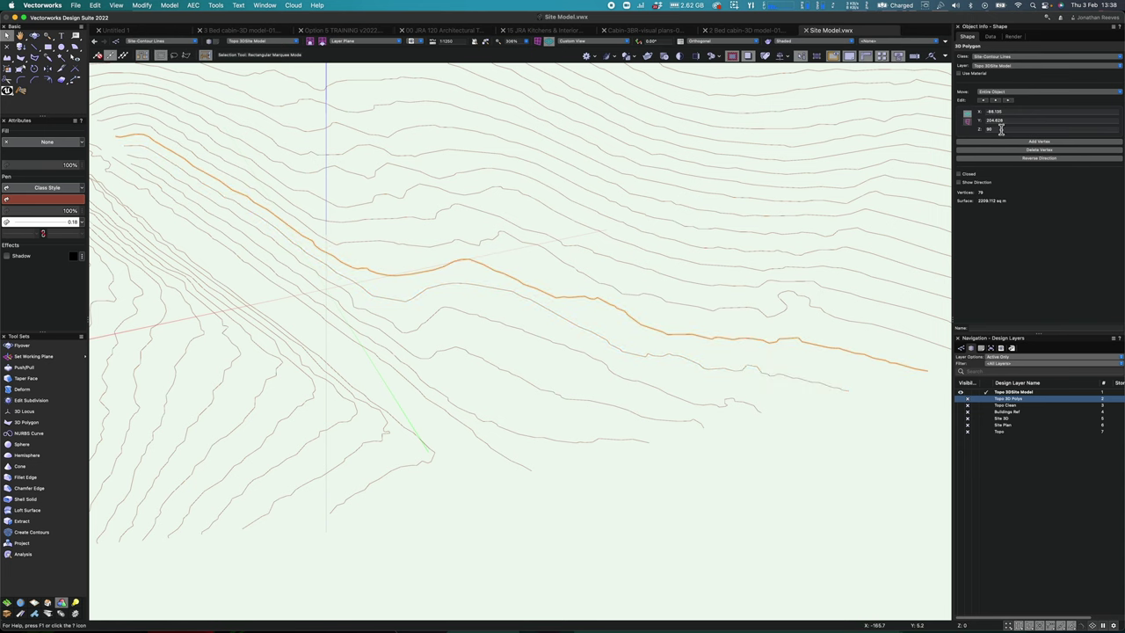
{"action": "left_click", "coordinate": [728, 464]}
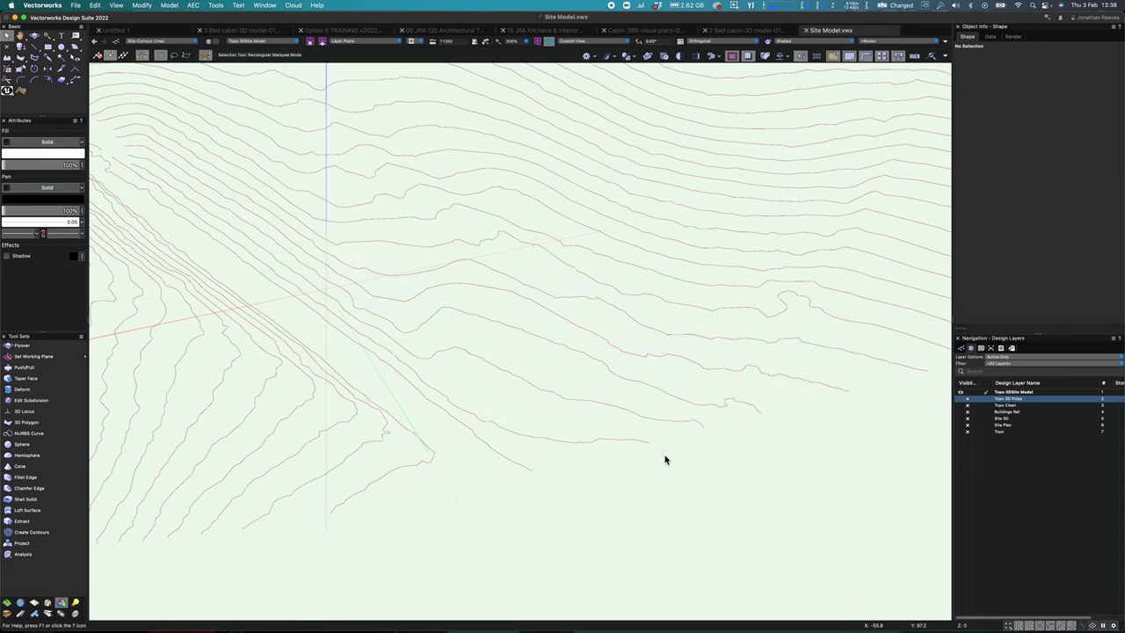
- Create a site model from all the 3D contour polygons as a 3D mesh with 3D contours and mesh smoothing enabled
{"action": "scroll", "coordinate": [650, 463], "scroll_direction": "down", "scroll_amount": 5}
{"action": "key", "text": "super+a"}
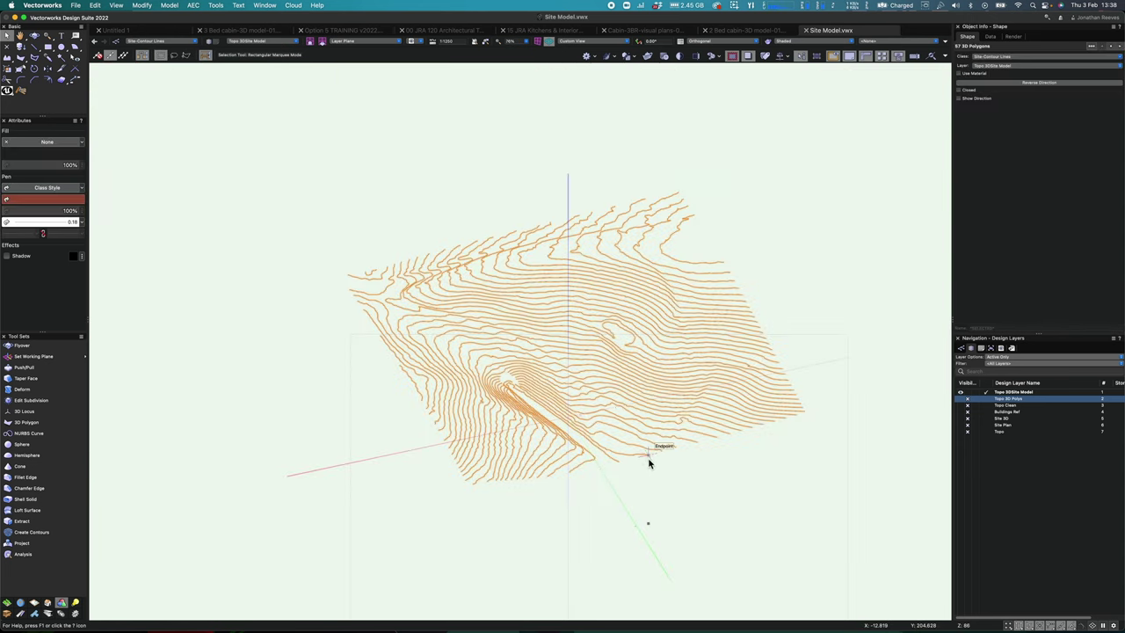
{"action": "left_click", "coordinate": [193, 6]}
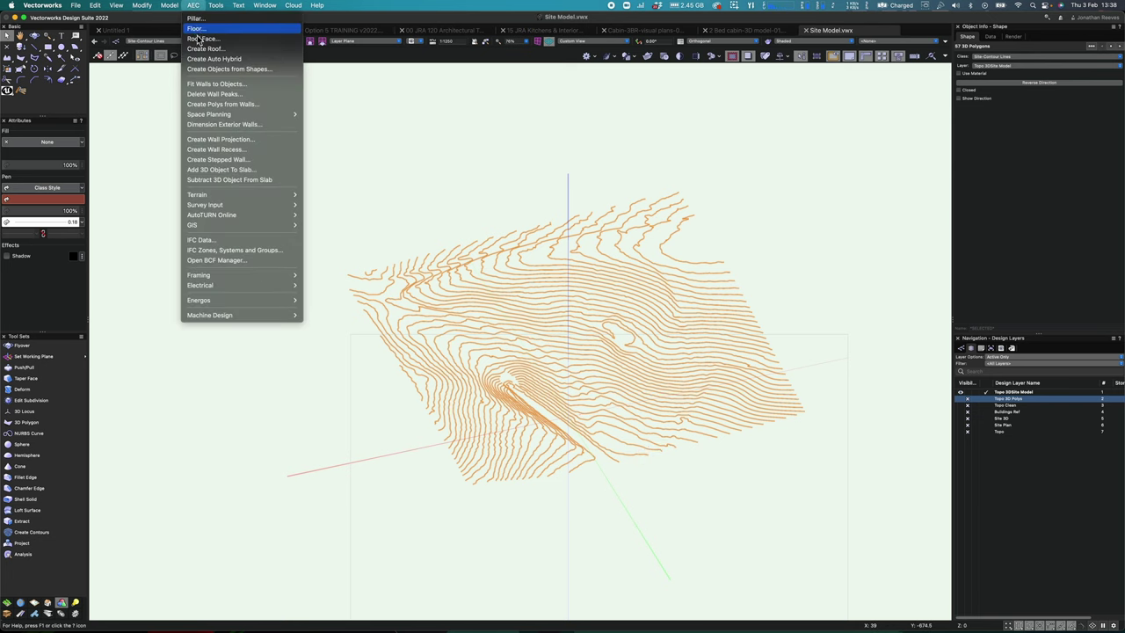
{"action": "mouse_move", "coordinate": [221, 196]}
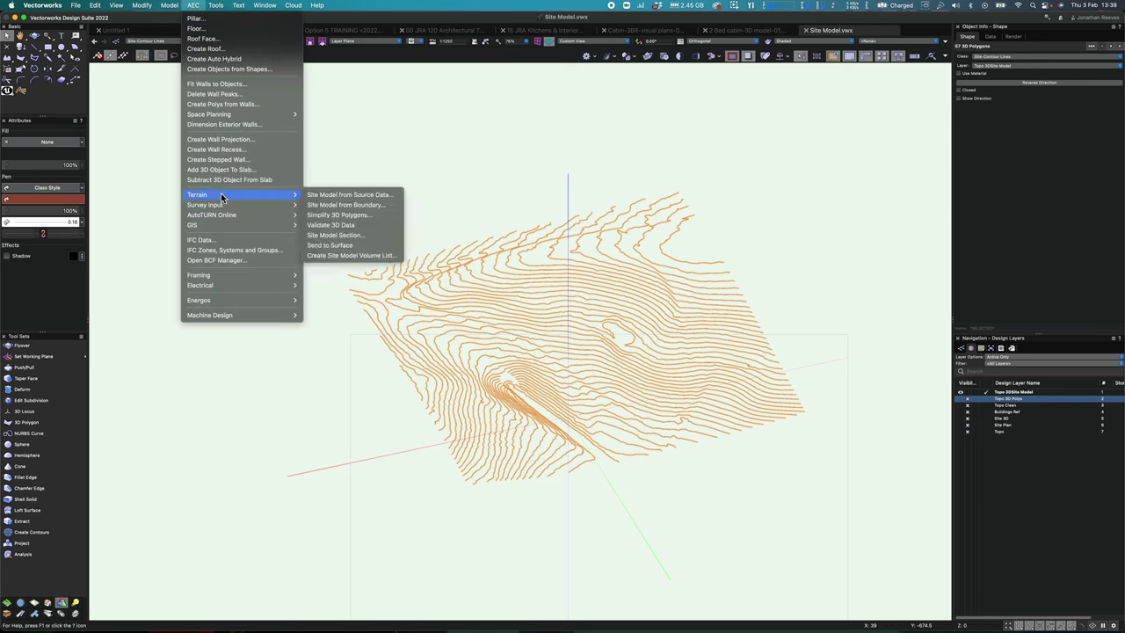
{"action": "left_click", "coordinate": [349, 196]}
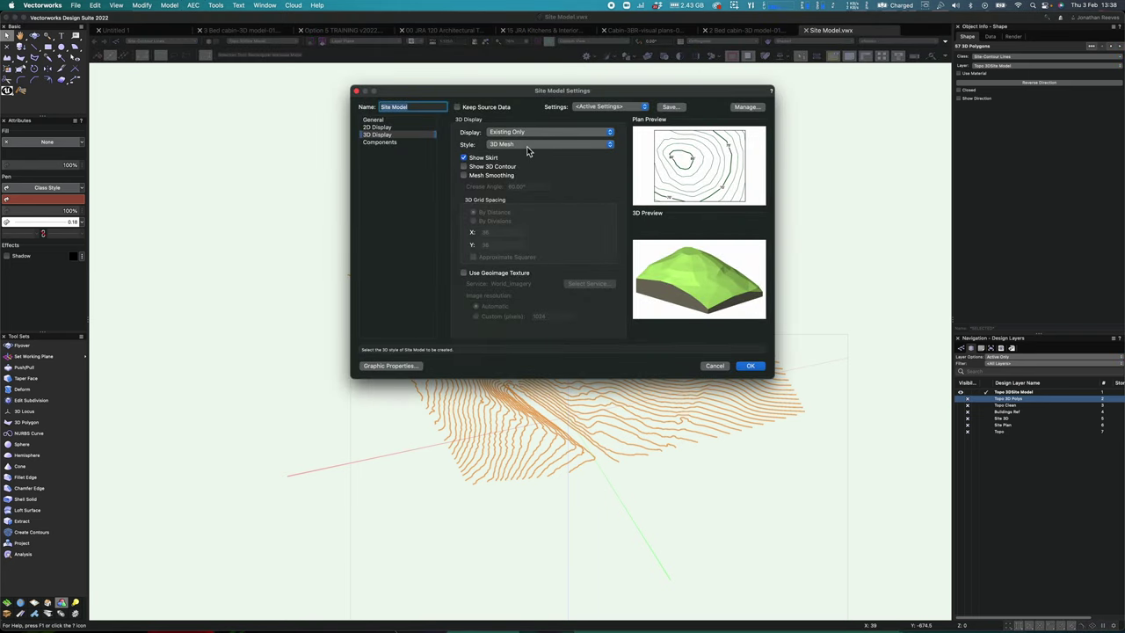
{"action": "left_click", "coordinate": [464, 176]}
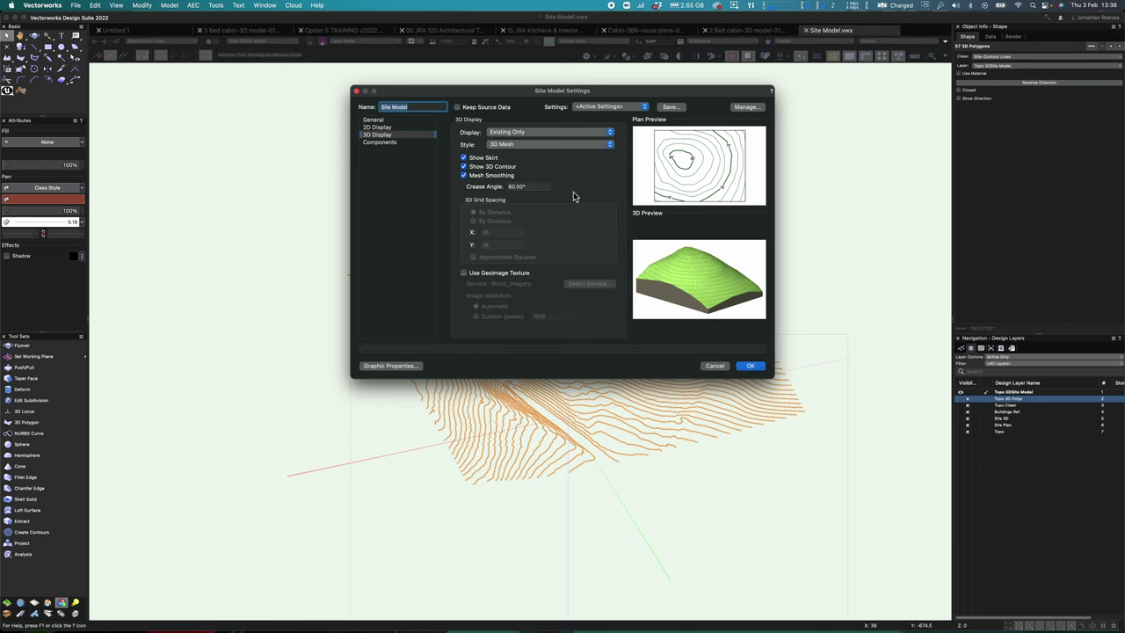
{"action": "left_click", "coordinate": [754, 367]}
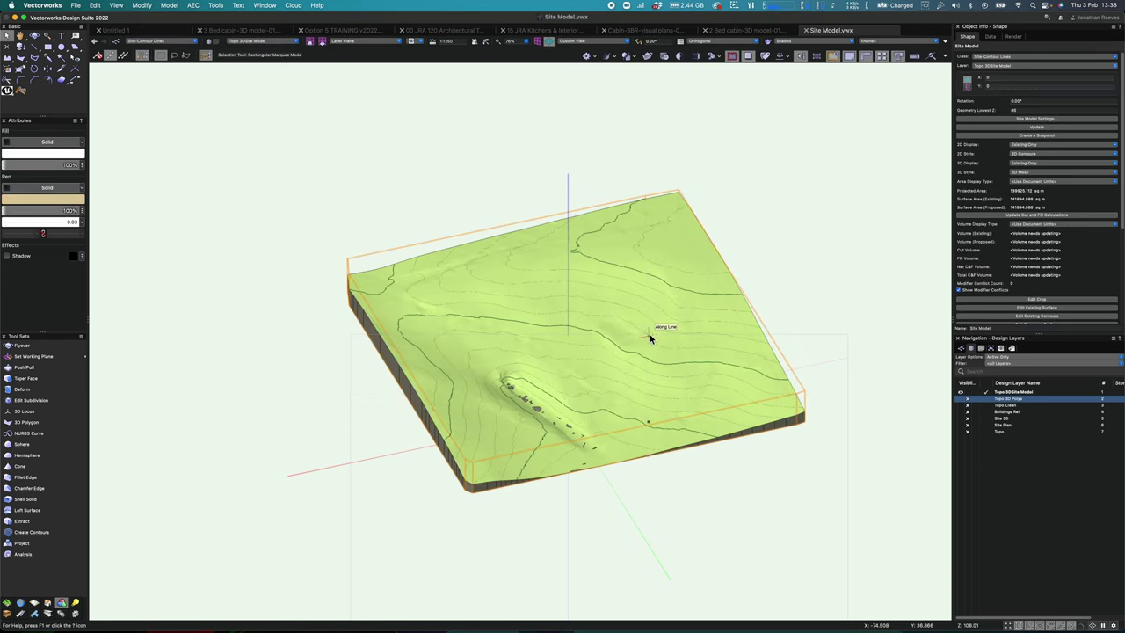
- Set the site model's minimum elevation to 80 to fix the holes in the steep cutting
{"action": "key", "text": "shift+c"}
{"action": "left_click_drag", "start_coordinate": [582, 474], "coordinate": [546, 447]}
{"action": "scroll", "coordinate": [543, 428], "scroll_direction": "up", "scroll_amount": 5}
{"action": "key", "text": "c"}
{"action": "key", "text": "shift+c"}
{"action": "left_click_drag", "start_coordinate": [591, 383], "coordinate": [582, 362]}
{"action": "key", "text": "x"}
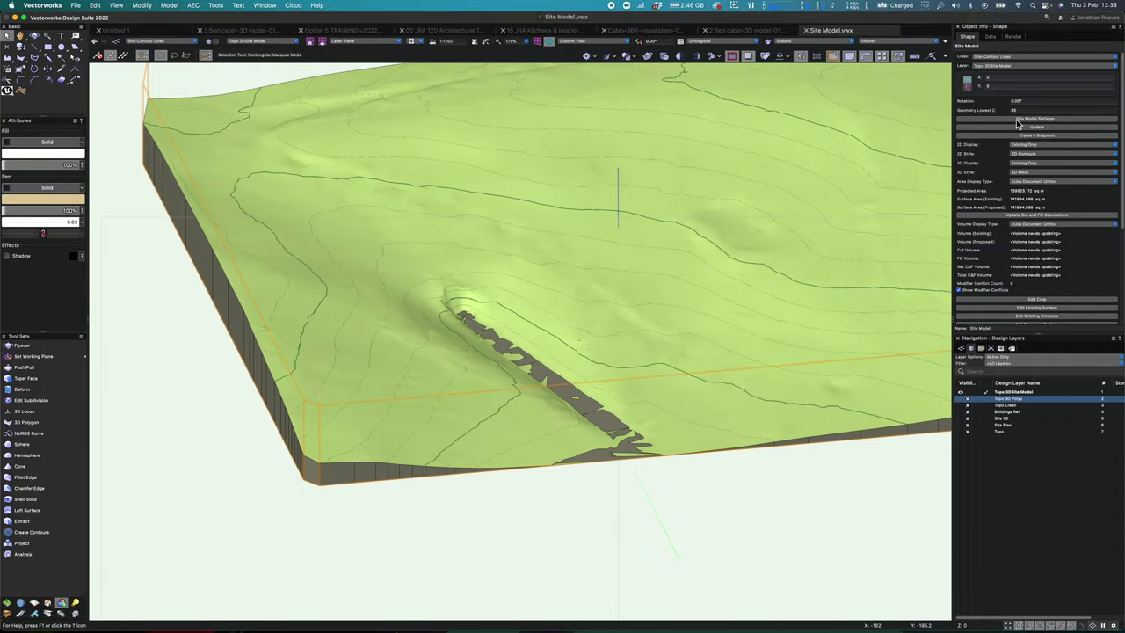
{"action": "left_click", "coordinate": [1016, 118]}
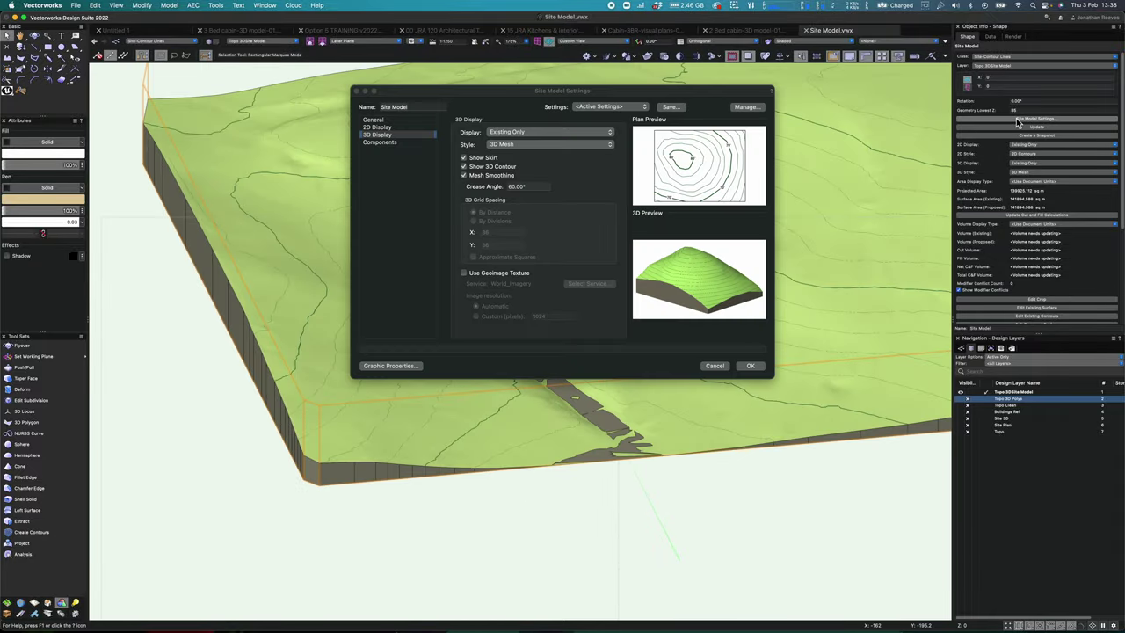
{"action": "left_click", "coordinate": [383, 122]}
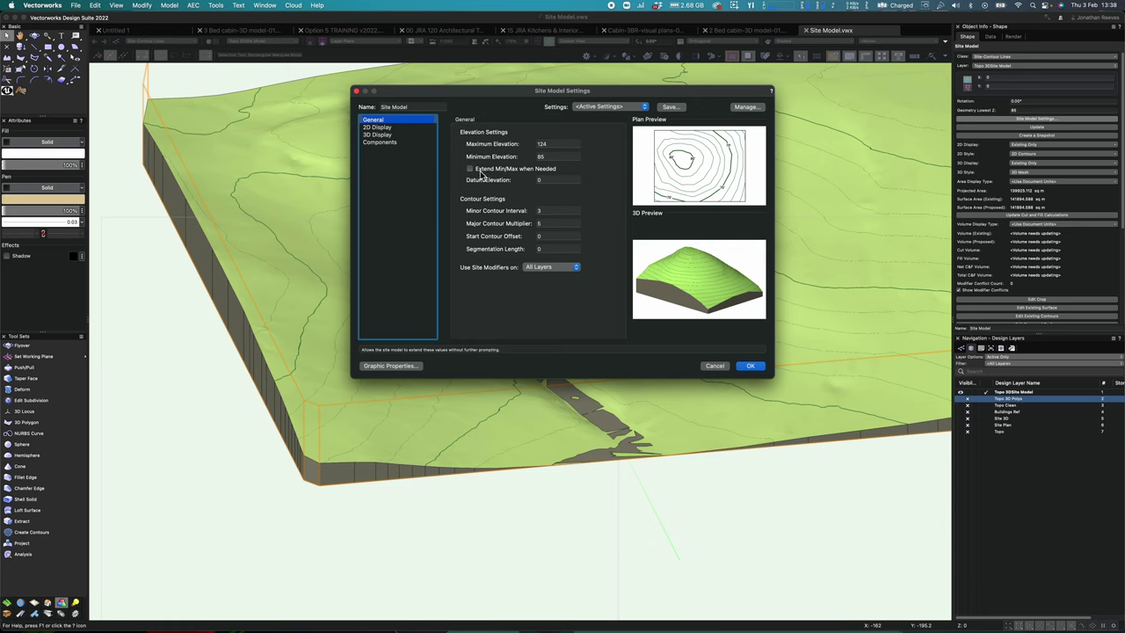
{"action": "left_click_drag", "start_coordinate": [557, 157], "coordinate": [522, 164]}
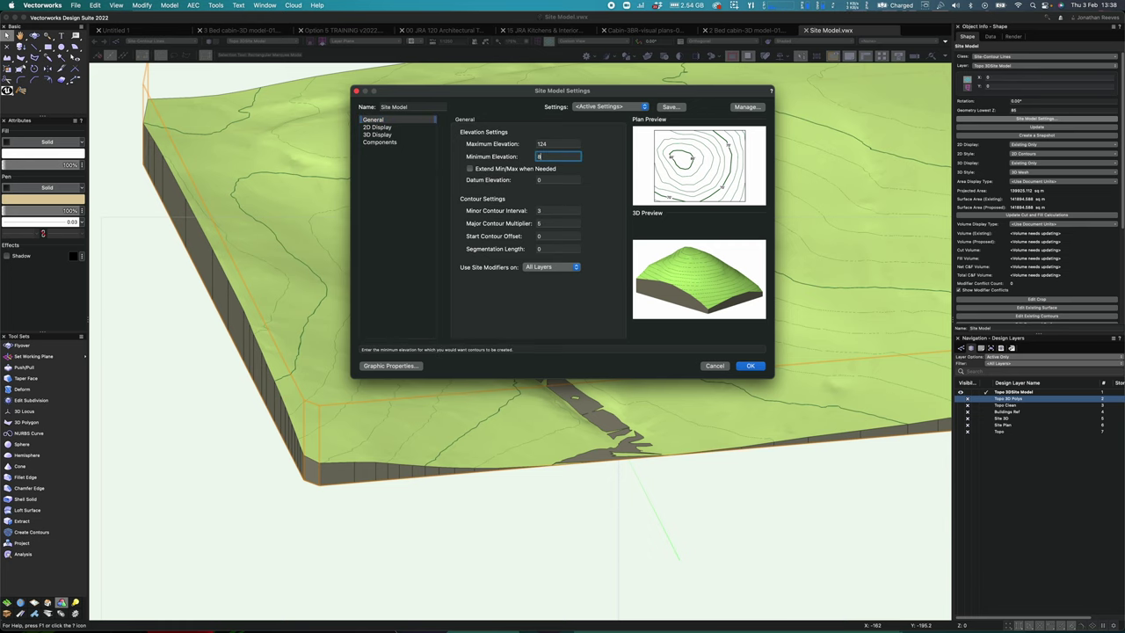
{"action": "type", "text": "80"}
{"action": "left_click", "coordinate": [745, 367]}
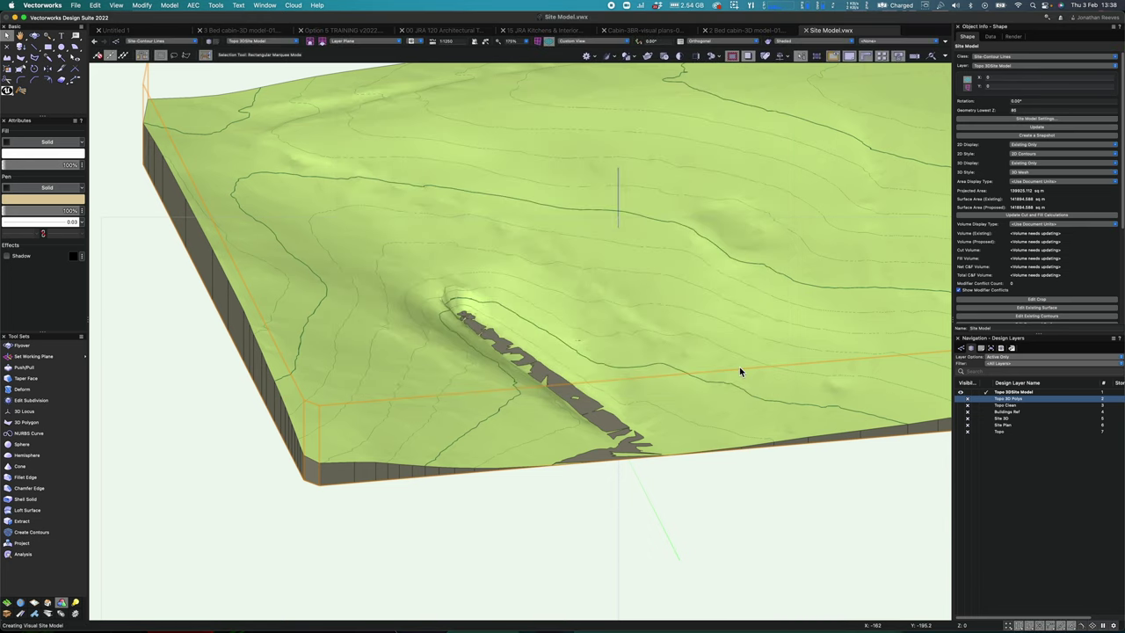
- Examine the updated terrain around the cutting, and show the site model in Top/Plan view
{"action": "middle_click_drag", "start_coordinate": [738, 367], "coordinate": [738, 392], "text": "shift"}
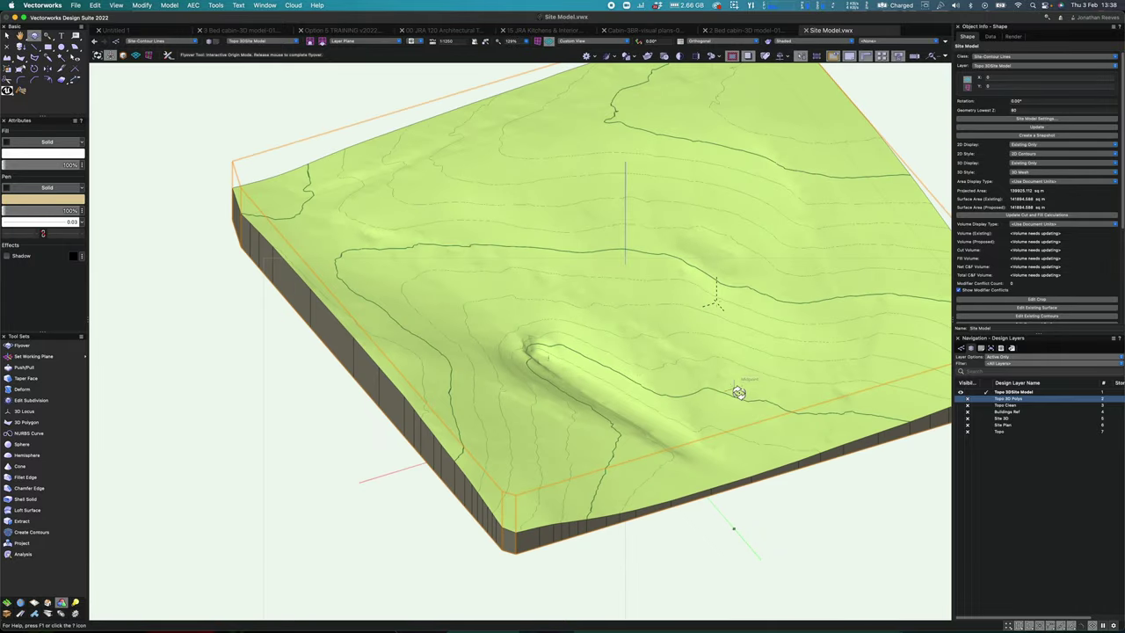
{"action": "scroll", "coordinate": [717, 393], "scroll_direction": "down", "scroll_amount": 3}
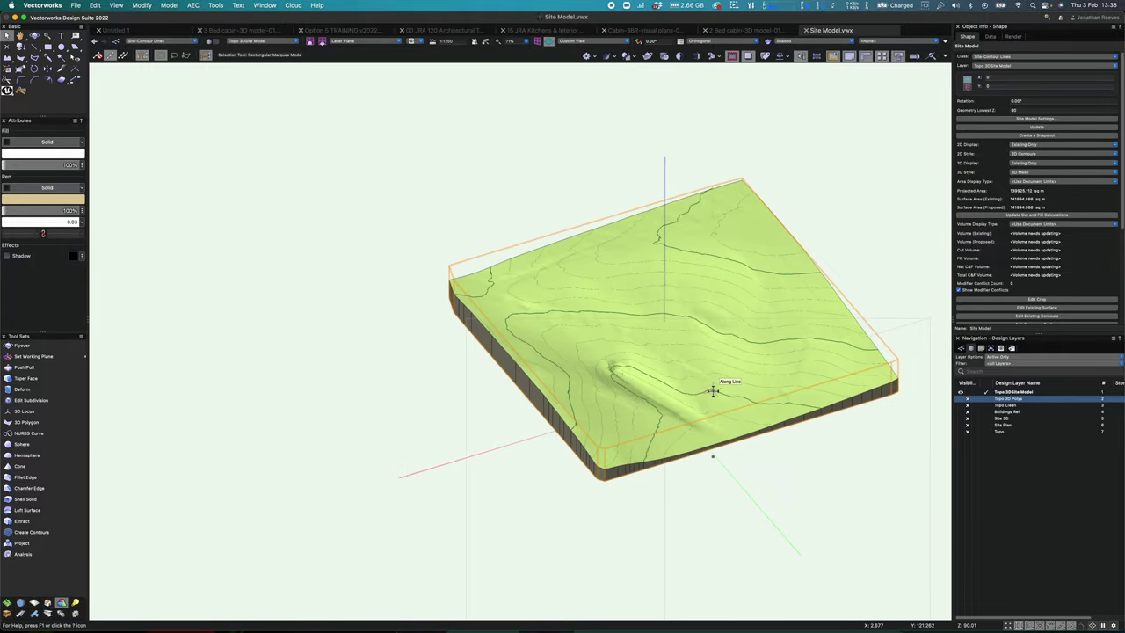
{"action": "key", "text": "super+5"}
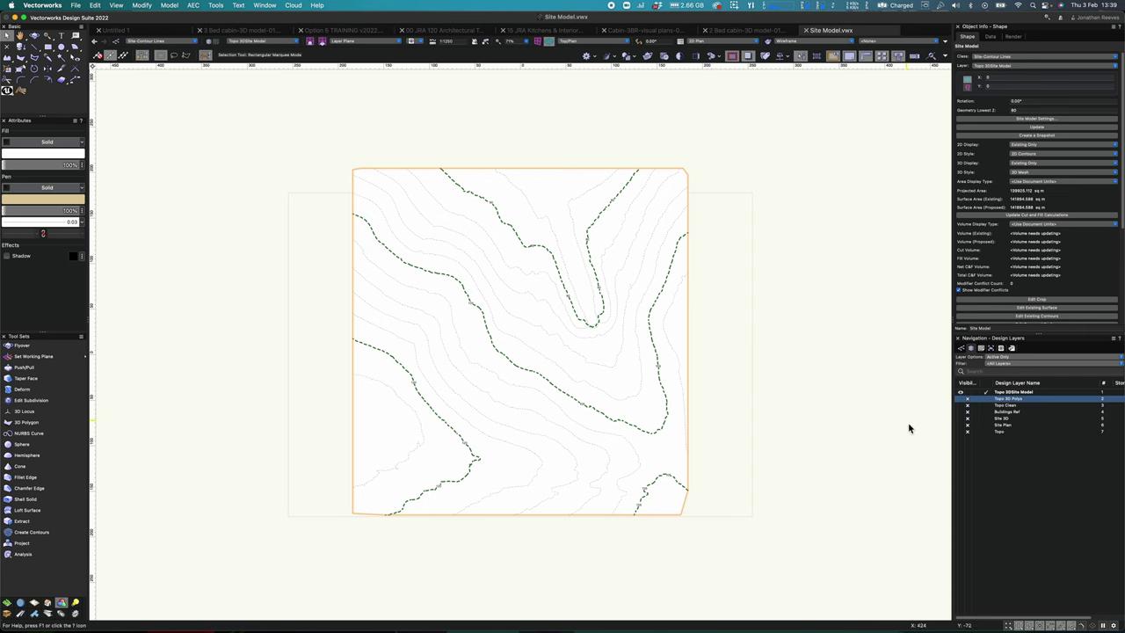
- Make the Topo layer active, enter its survey drawing group and select the blue boundary line beside the northern pond
{"action": "left_click", "coordinate": [991, 432]}
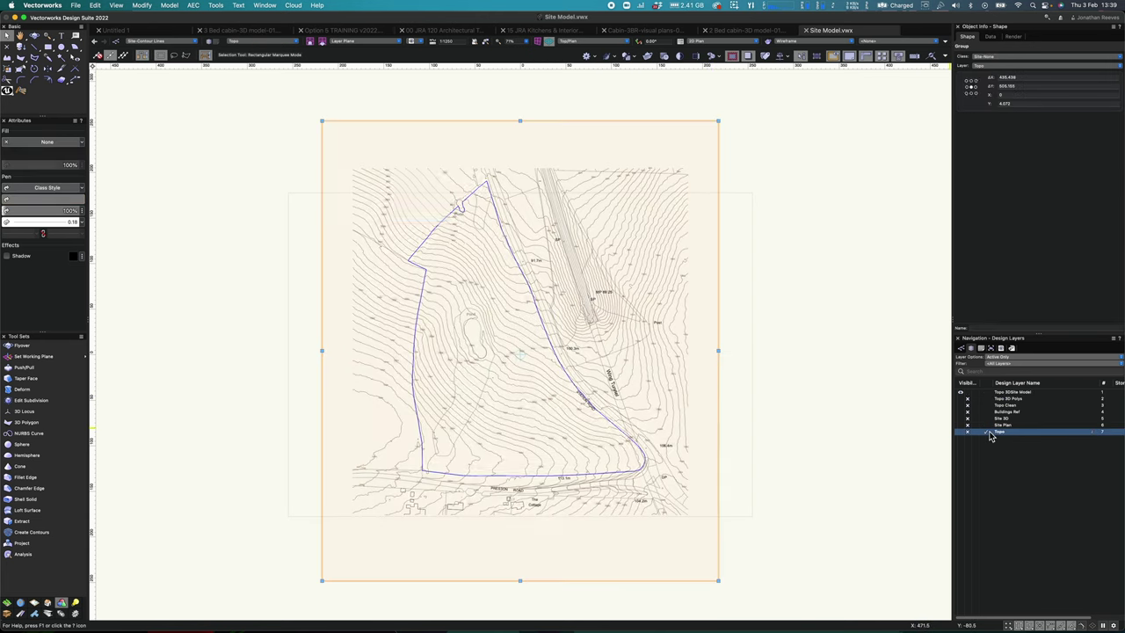
{"action": "double_click", "coordinate": [438, 228]}
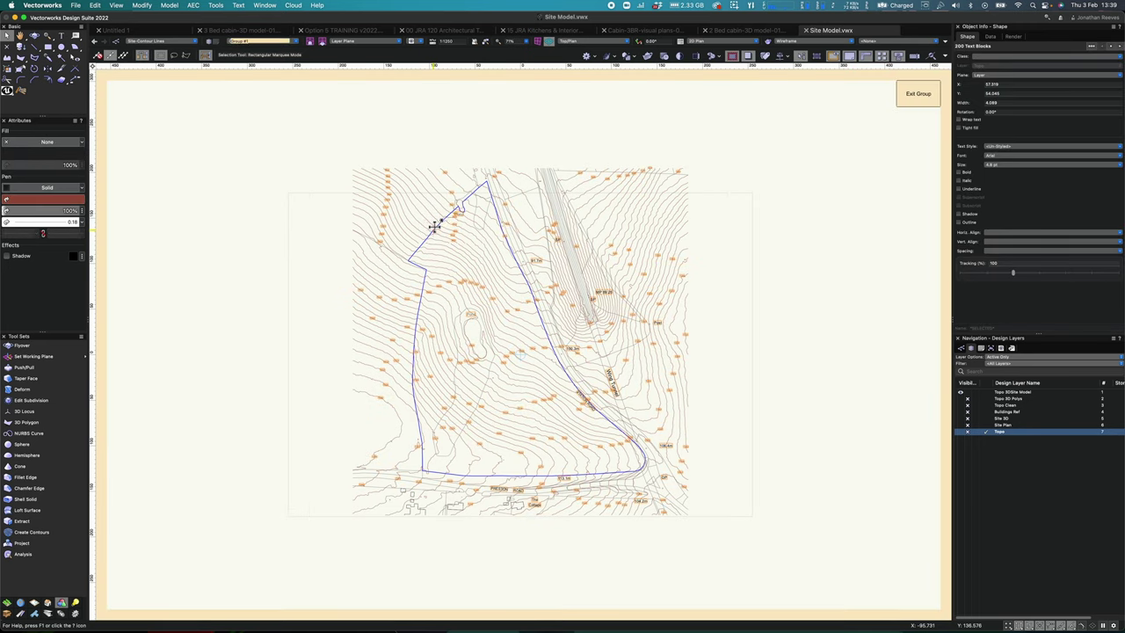
{"action": "left_click", "coordinate": [435, 226]}
{"action": "scroll", "coordinate": [448, 219], "scroll_direction": "up", "scroll_amount": 3}
{"action": "left_click", "coordinate": [454, 214]}
{"action": "left_click", "coordinate": [450, 219]}
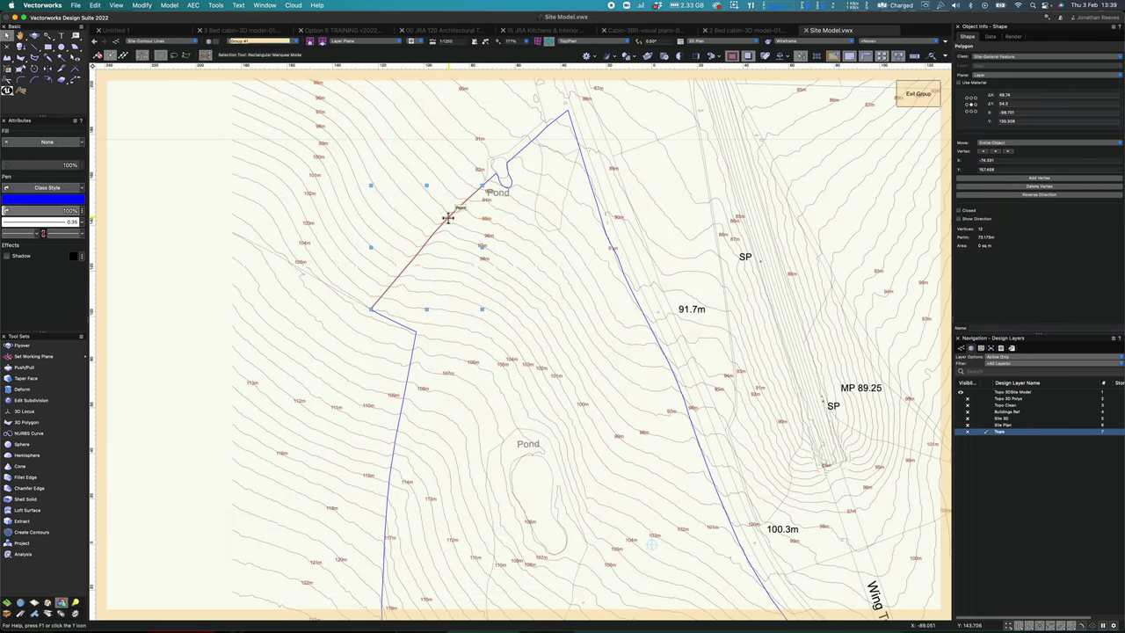
{"action": "scroll", "coordinate": [397, 264], "scroll_direction": "up", "scroll_amount": 5}
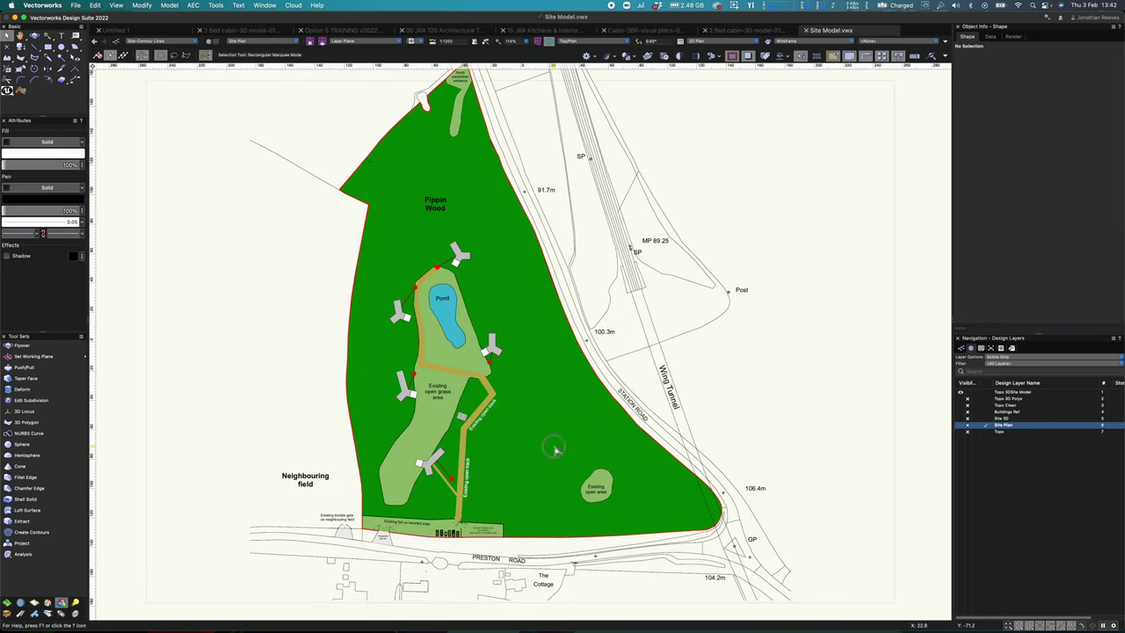
- Enter the Site Plan drawing group and select the woodland, grass areas, pond, track and cabin shapes together
{"action": "double_click", "coordinate": [556, 450]}
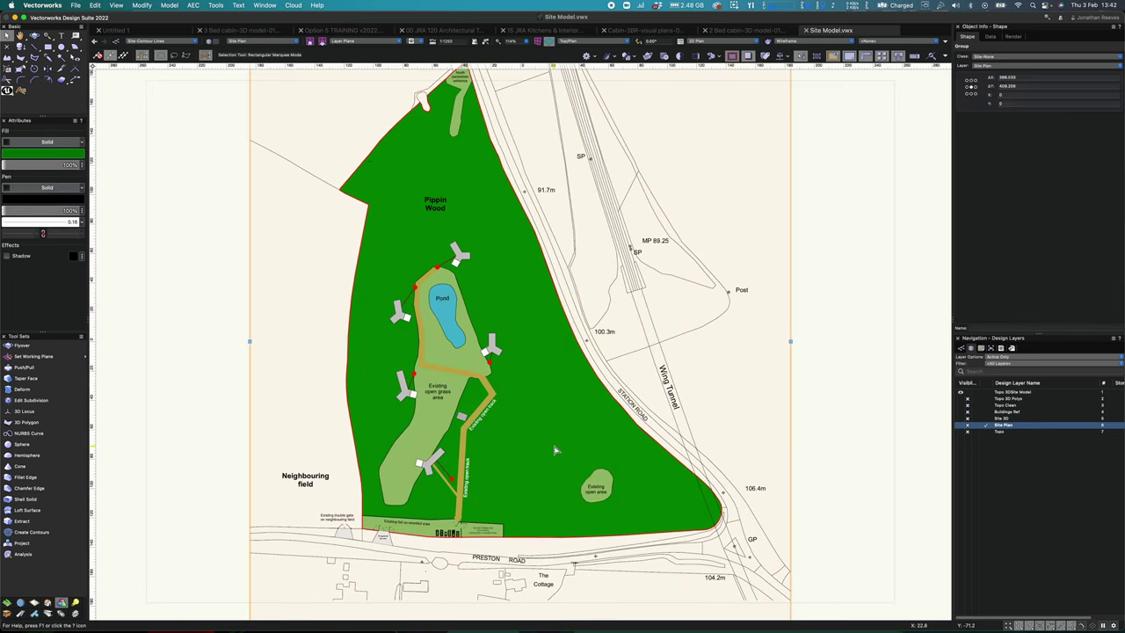
{"action": "left_click", "coordinate": [599, 480]}
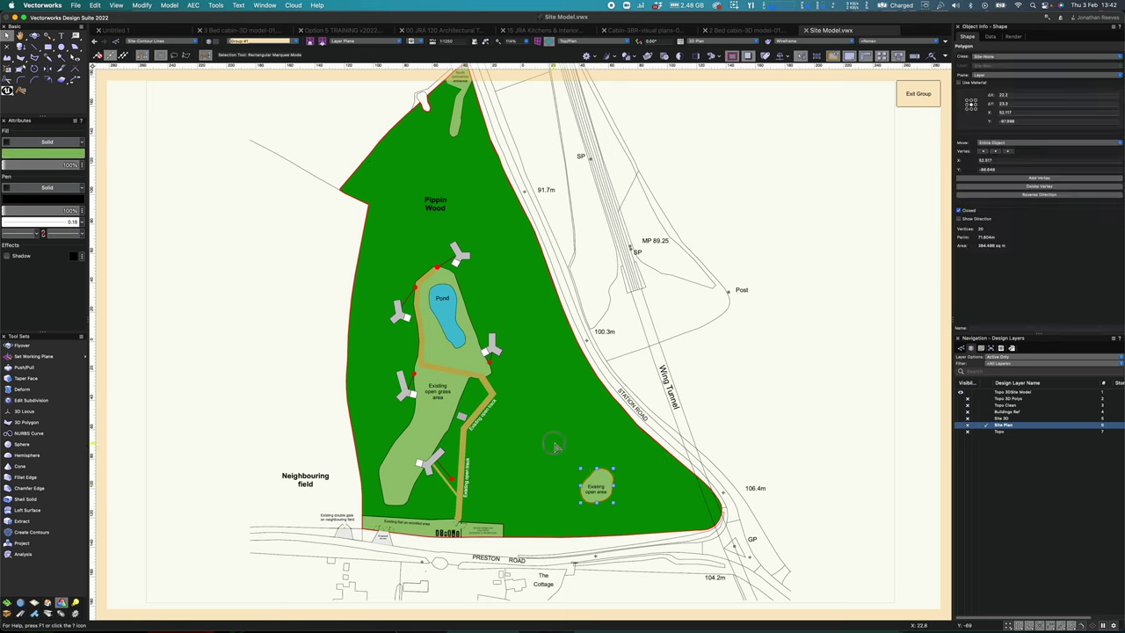
{"action": "left_click", "coordinate": [473, 396]}
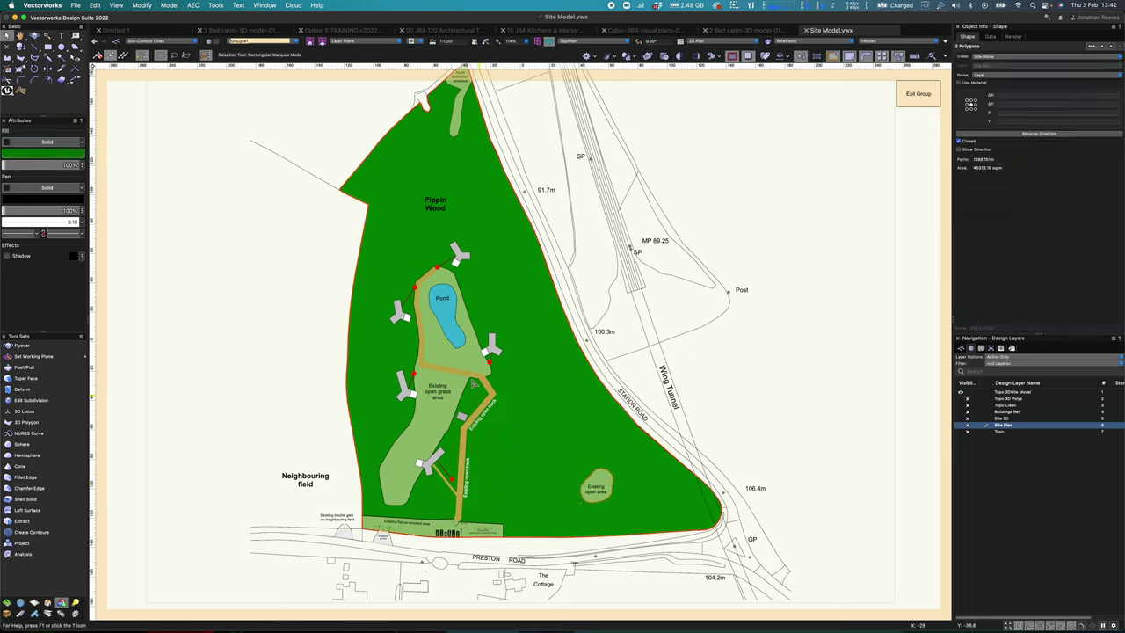
{"action": "left_click", "coordinate": [454, 332]}
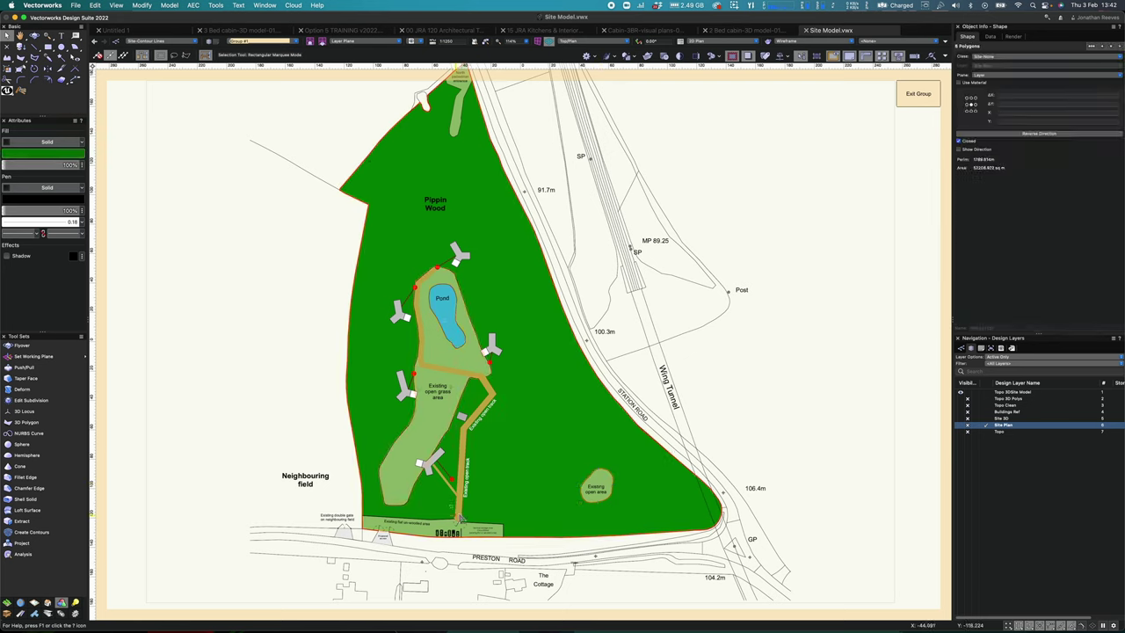
{"action": "left_click", "coordinate": [431, 520], "text": "shift"}
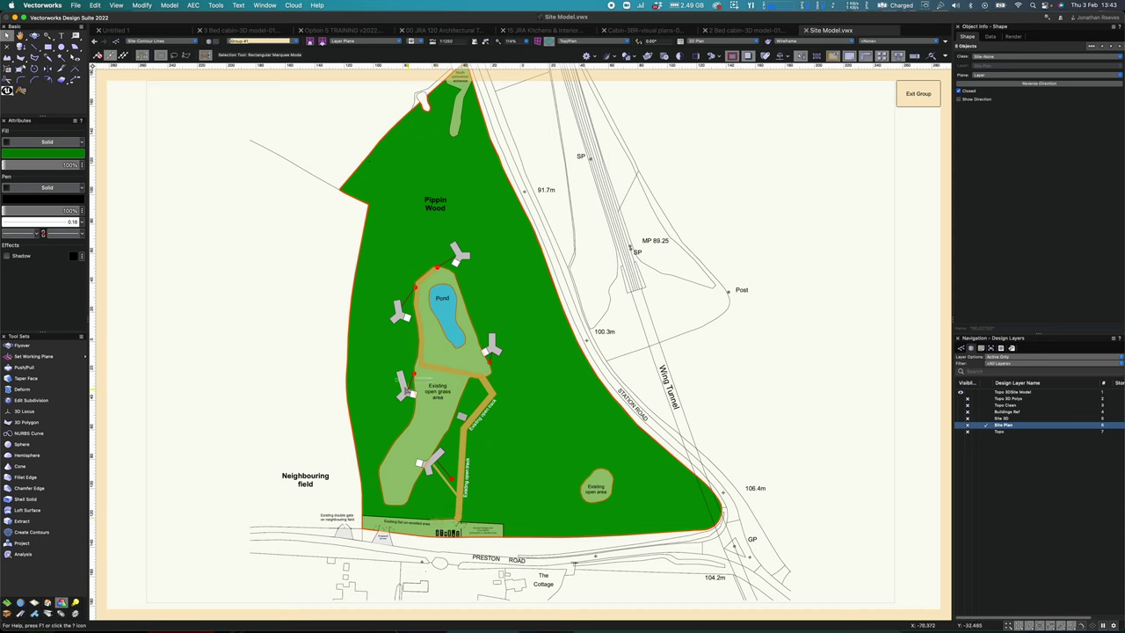
{"action": "left_click", "coordinate": [403, 383], "text": "shift"}
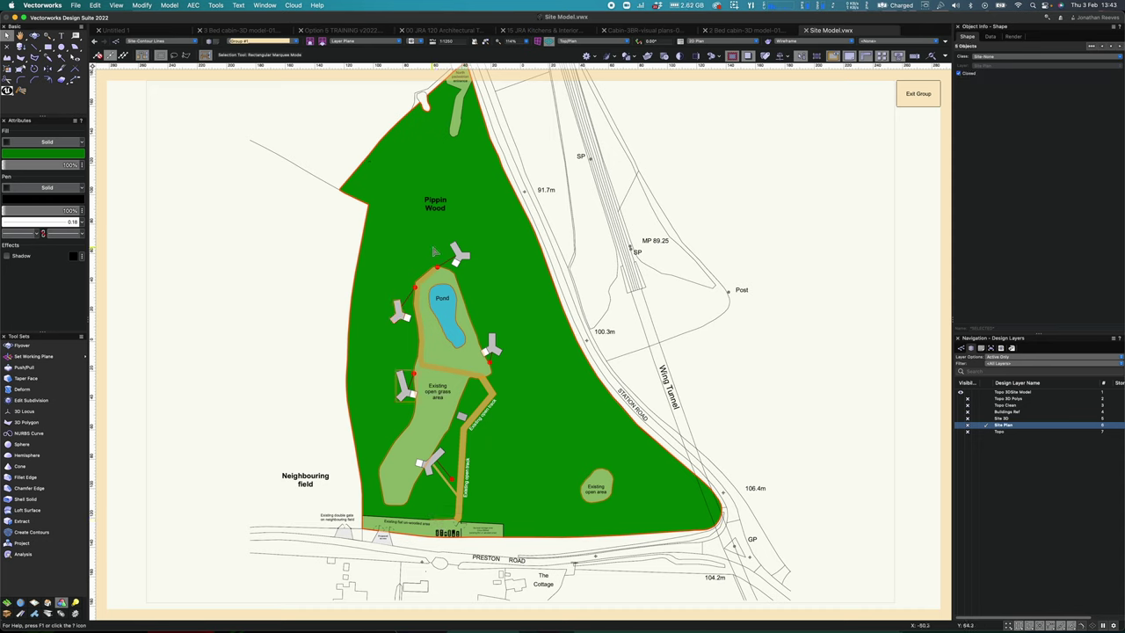
{"action": "left_click", "coordinate": [492, 347], "text": "shift"}
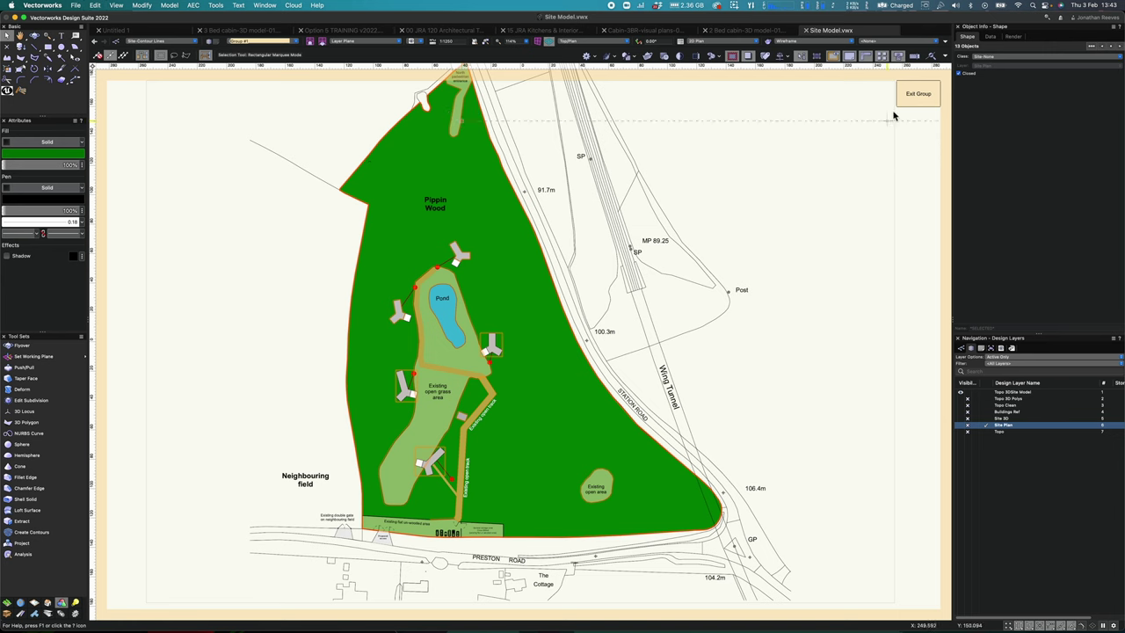
- Leave the group and paste the copied site plan shapes in place on the Topo 3DSite Model layer
{"action": "left_click", "coordinate": [918, 93]}
{"action": "left_click", "coordinate": [985, 393]}
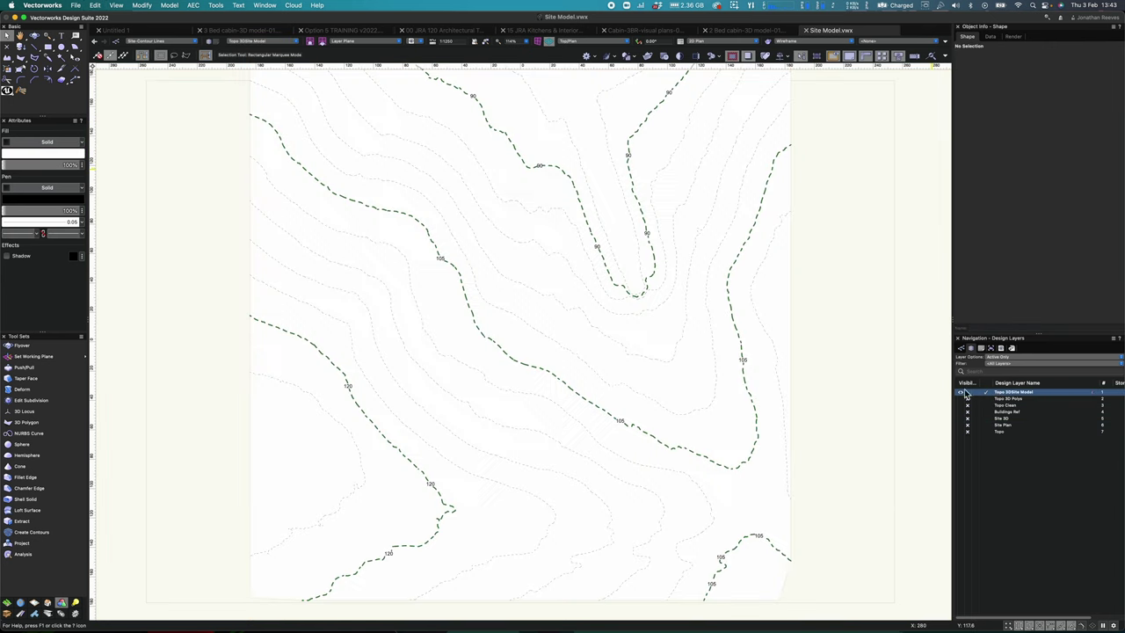
{"action": "key", "text": "alt+super+v"}
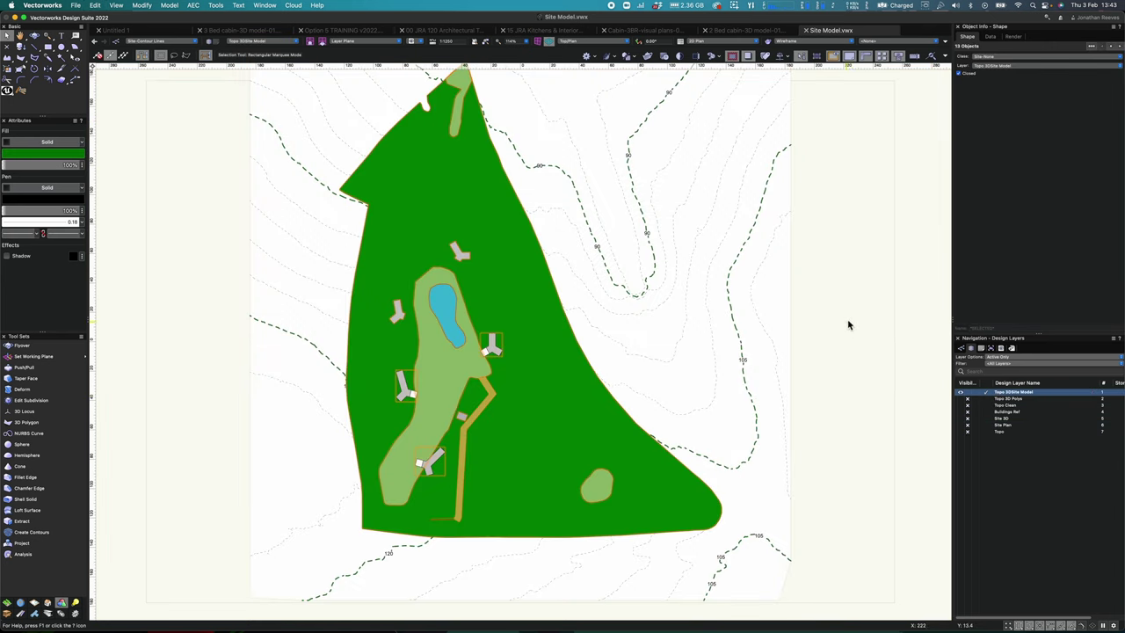
{"action": "left_click", "coordinate": [880, 304]}
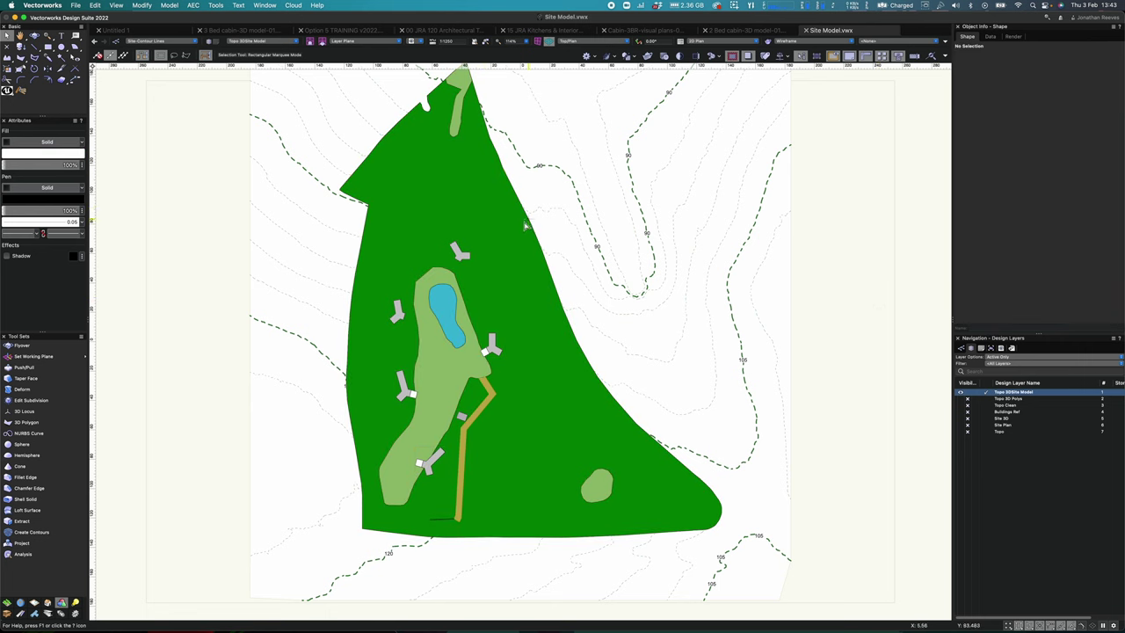
- Create a Site Modifier from the large woodland polygon, showing its properties dialog and deleting the source shape
{"action": "left_click", "coordinate": [473, 200]}
{"action": "right_click", "coordinate": [477, 201]}
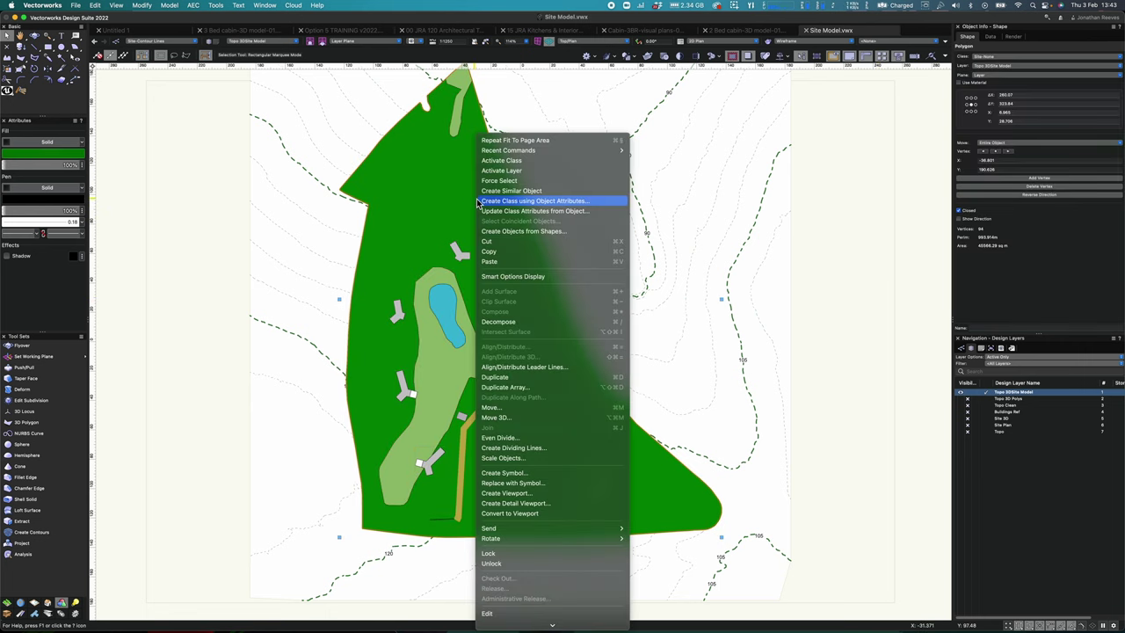
{"action": "left_click", "coordinate": [504, 232]}
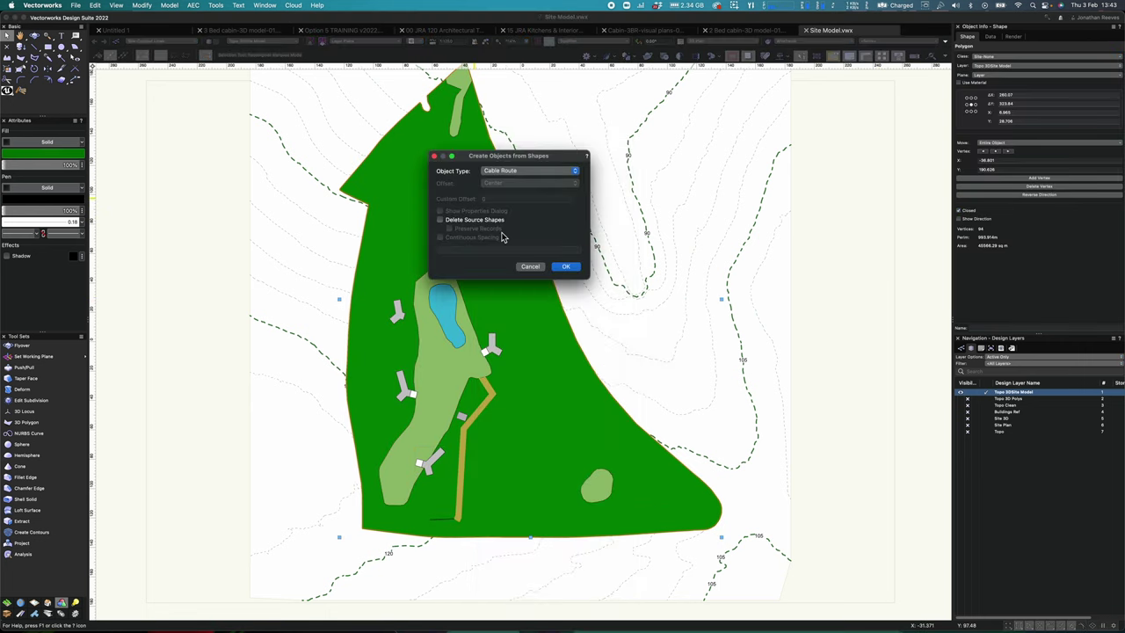
{"action": "left_click", "coordinate": [509, 170]}
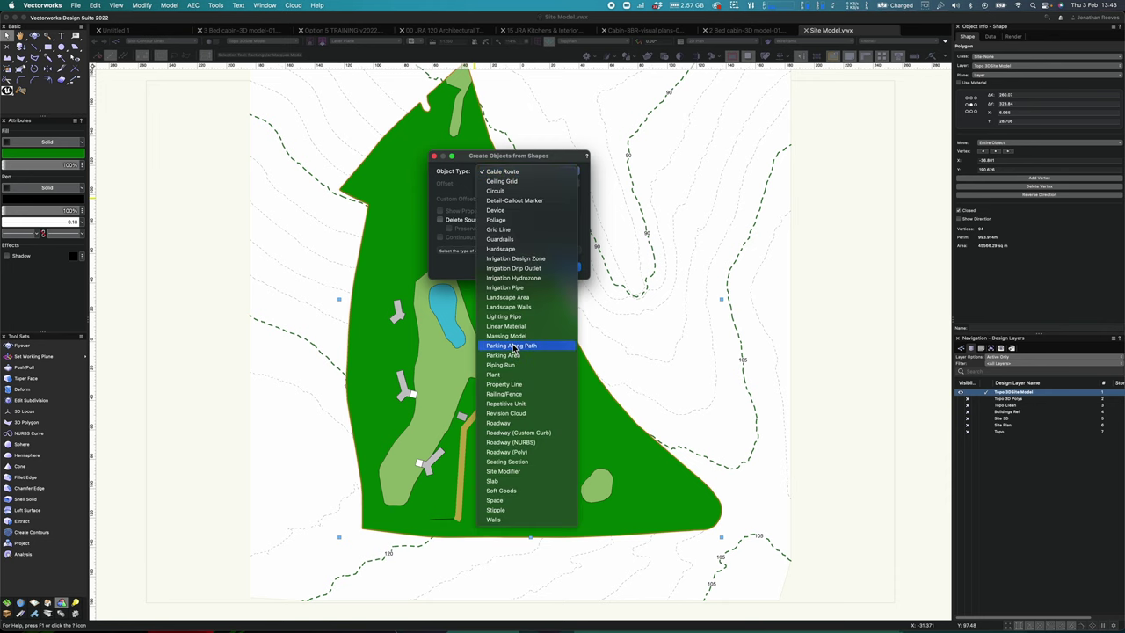
{"action": "left_click", "coordinate": [520, 472]}
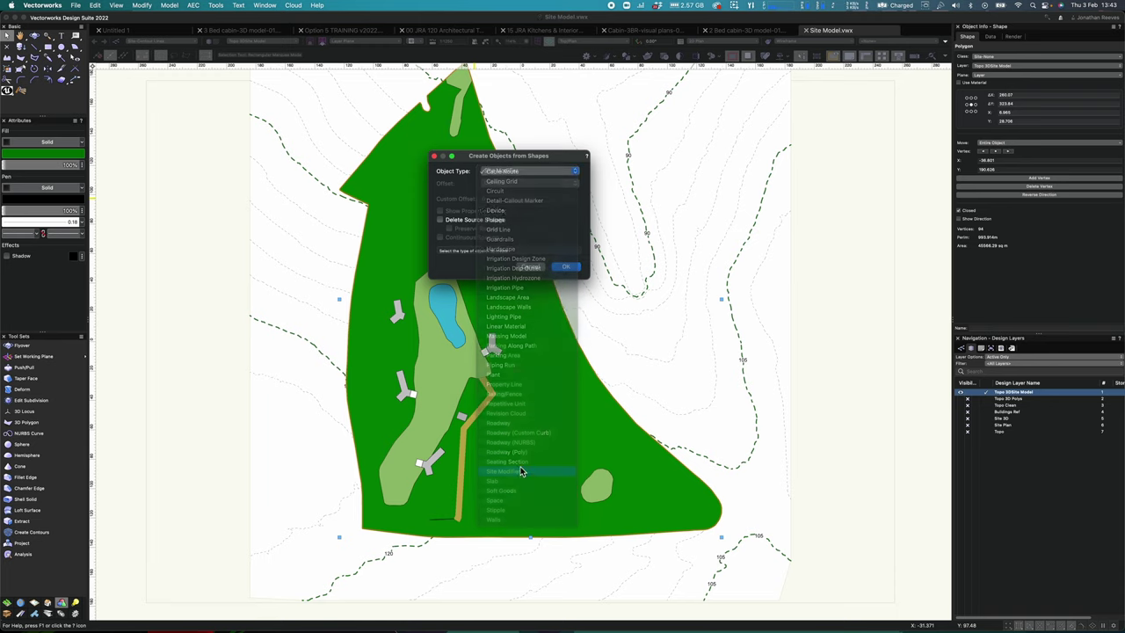
{"action": "left_click", "coordinate": [441, 212]}
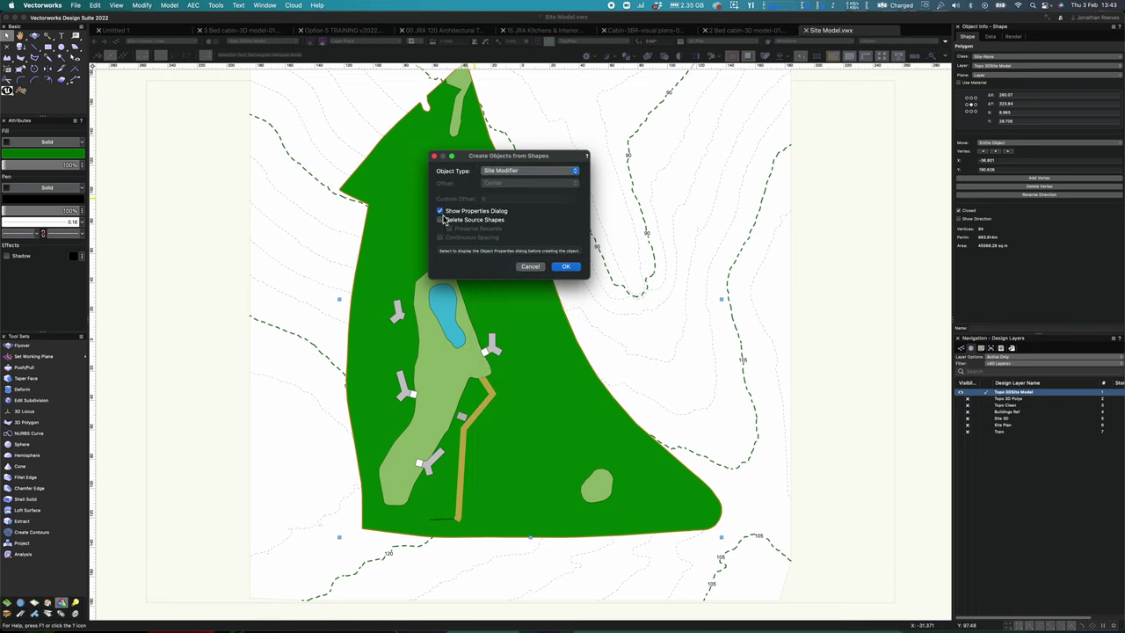
{"action": "left_click", "coordinate": [441, 220]}
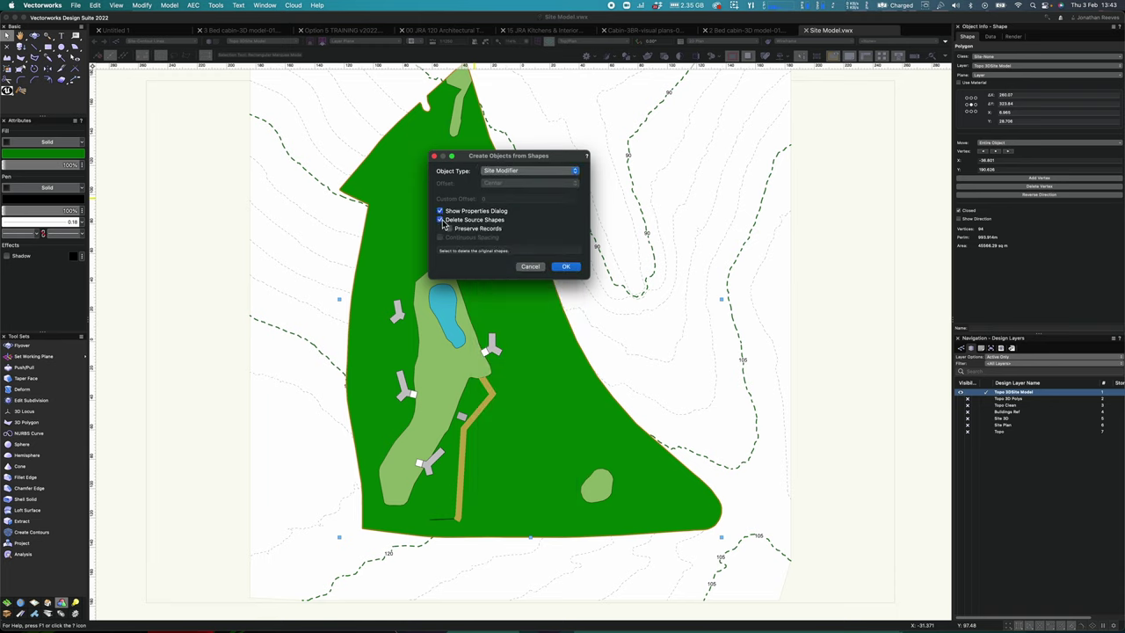
{"action": "left_click", "coordinate": [566, 265]}
- Set the modifier's configuration to Texture Bed and create a new class Site-Texture Bed Grass for its texture
{"action": "left_click", "coordinate": [588, 277]}
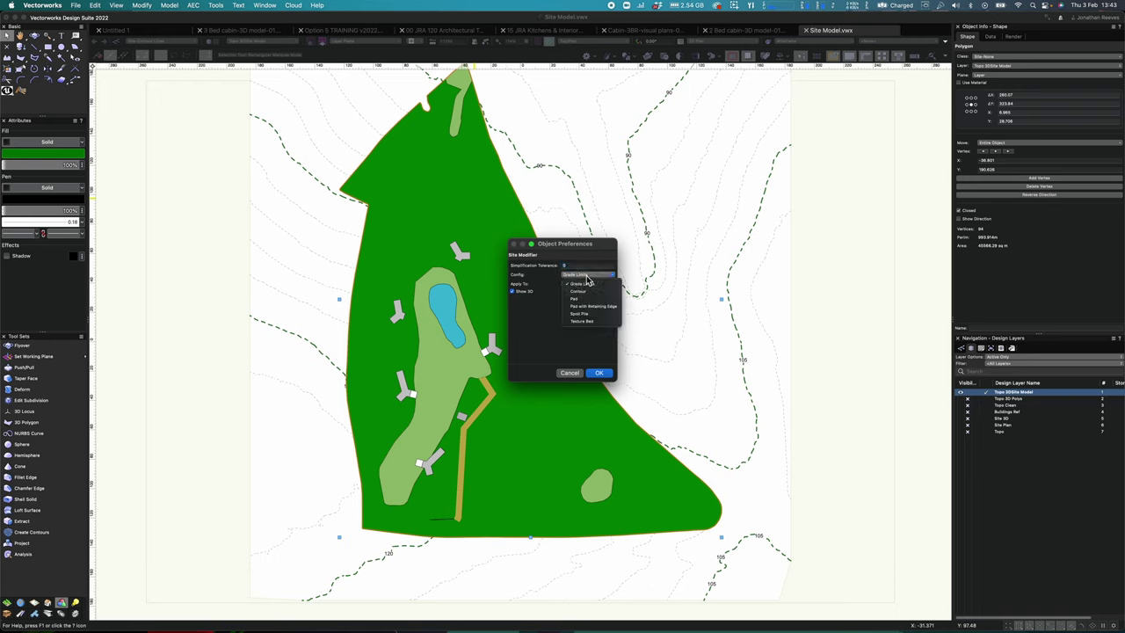
{"action": "left_click", "coordinate": [588, 323]}
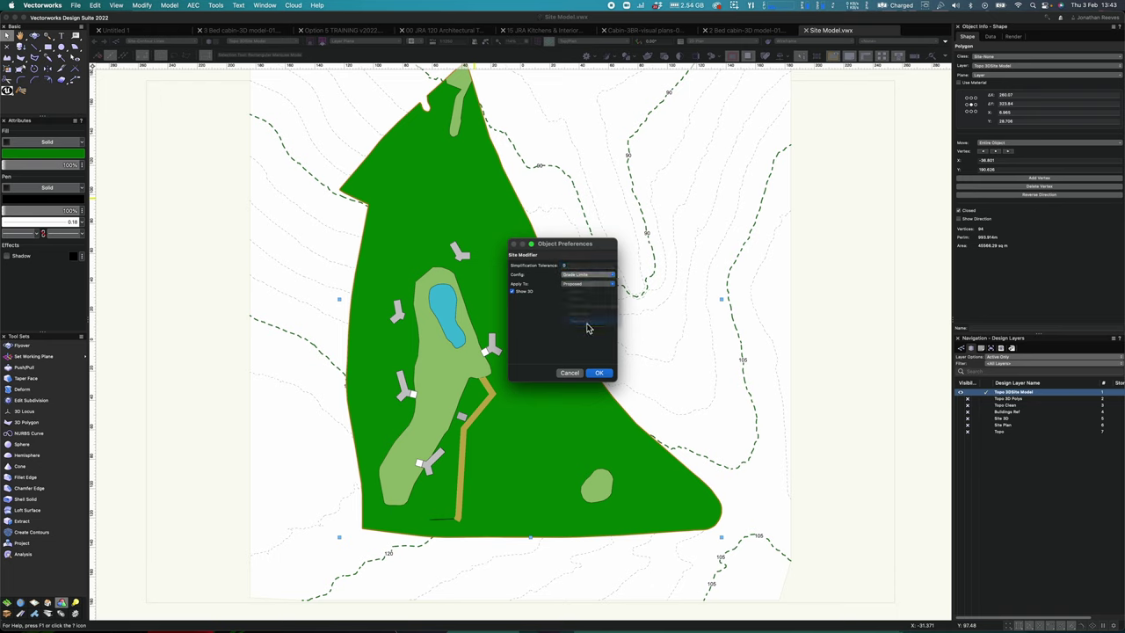
{"action": "left_click", "coordinate": [591, 293]}
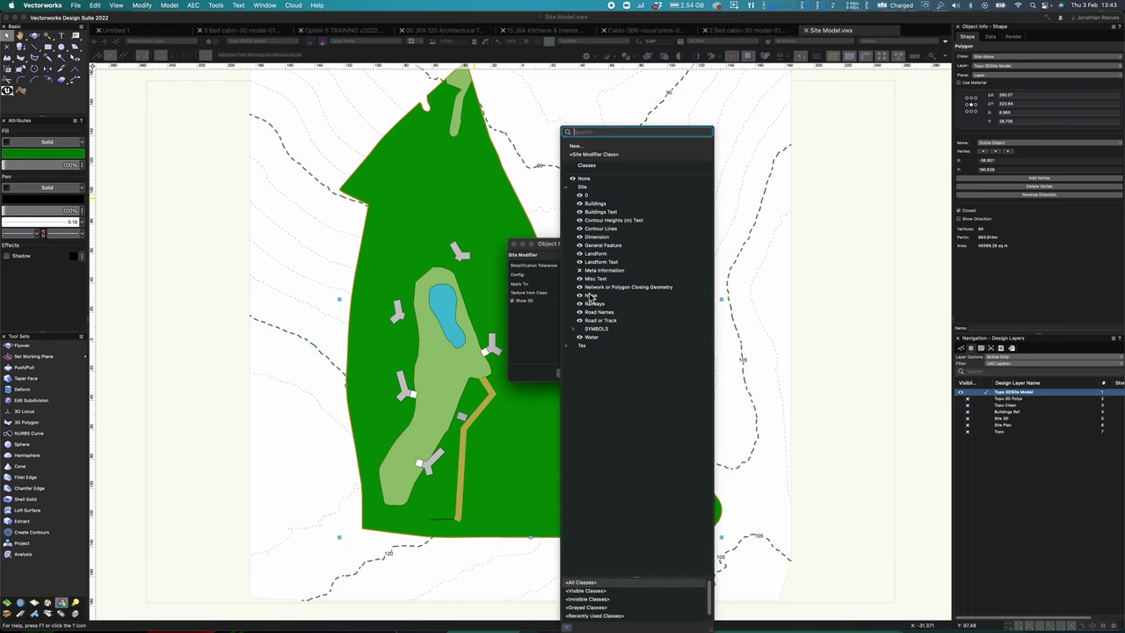
{"action": "left_click", "coordinate": [582, 148]}
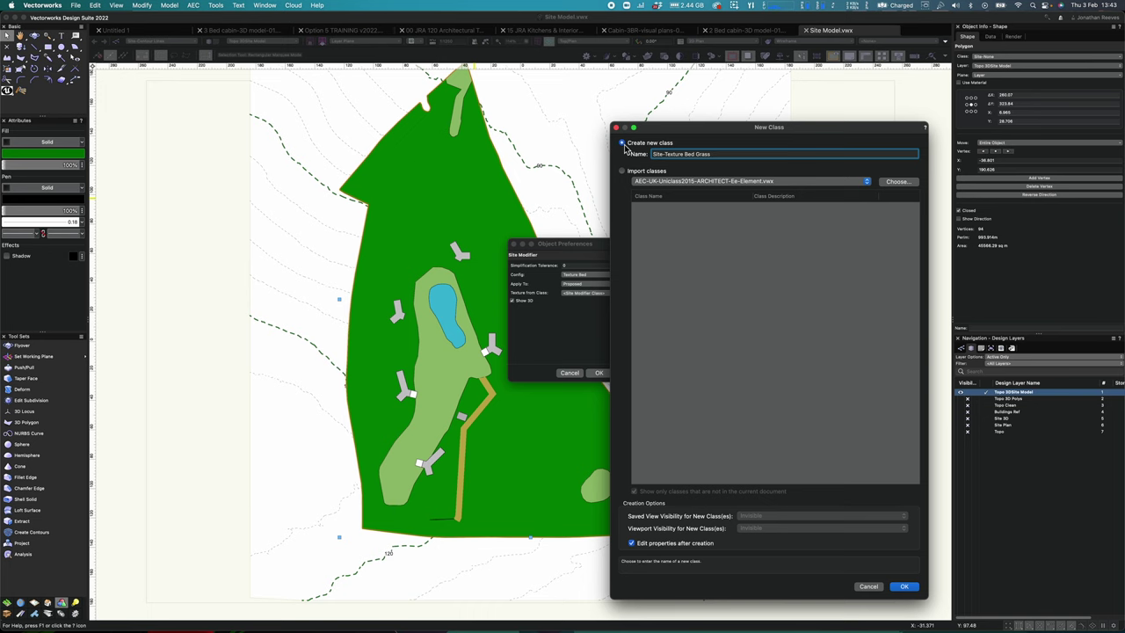
{"action": "key", "text": "Return"}
- Give the Site-Texture Bed Grass class the Grass 02 texture from the Site Model file and accept the modifier's settings
{"action": "left_click", "coordinate": [492, 213]}
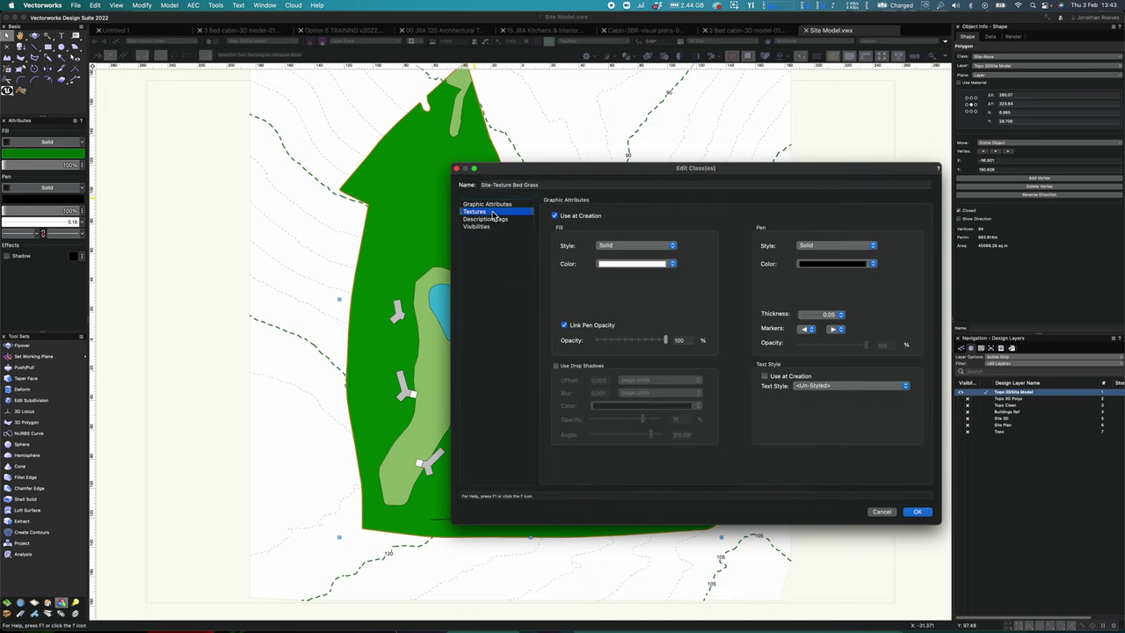
{"action": "left_click", "coordinate": [564, 240]}
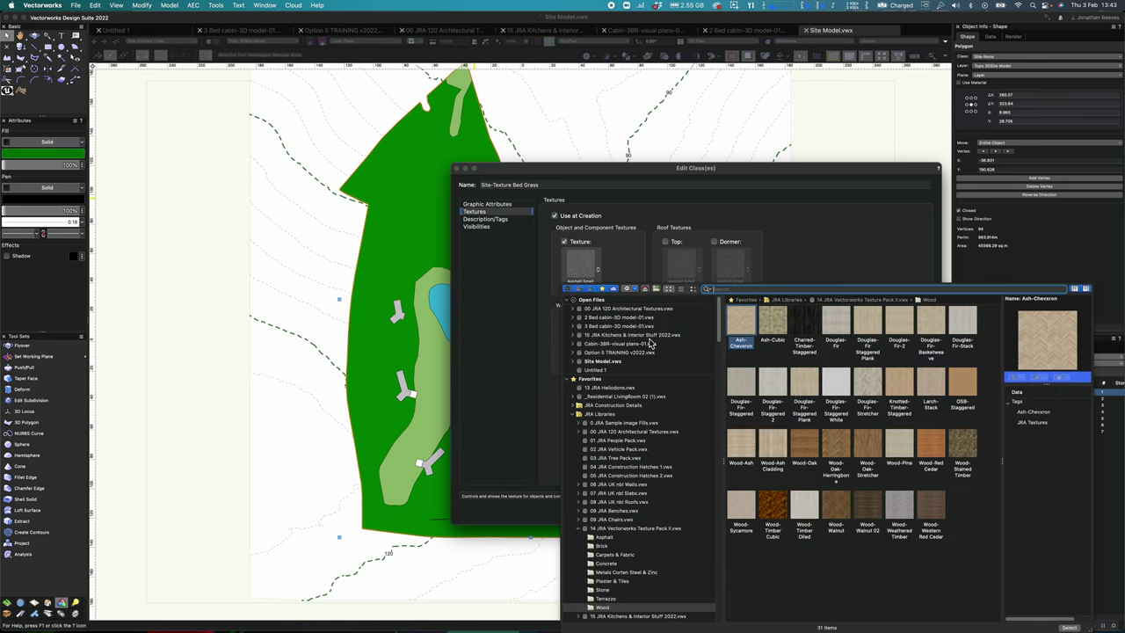
{"action": "left_click", "coordinate": [619, 362]}
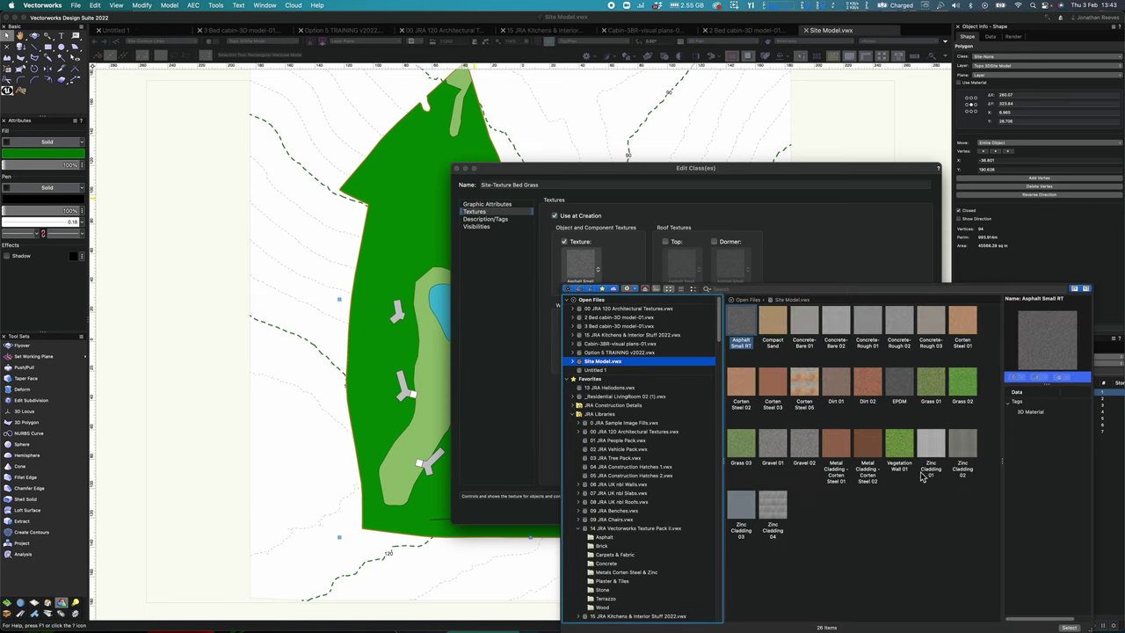
{"action": "double_click", "coordinate": [960, 384]}
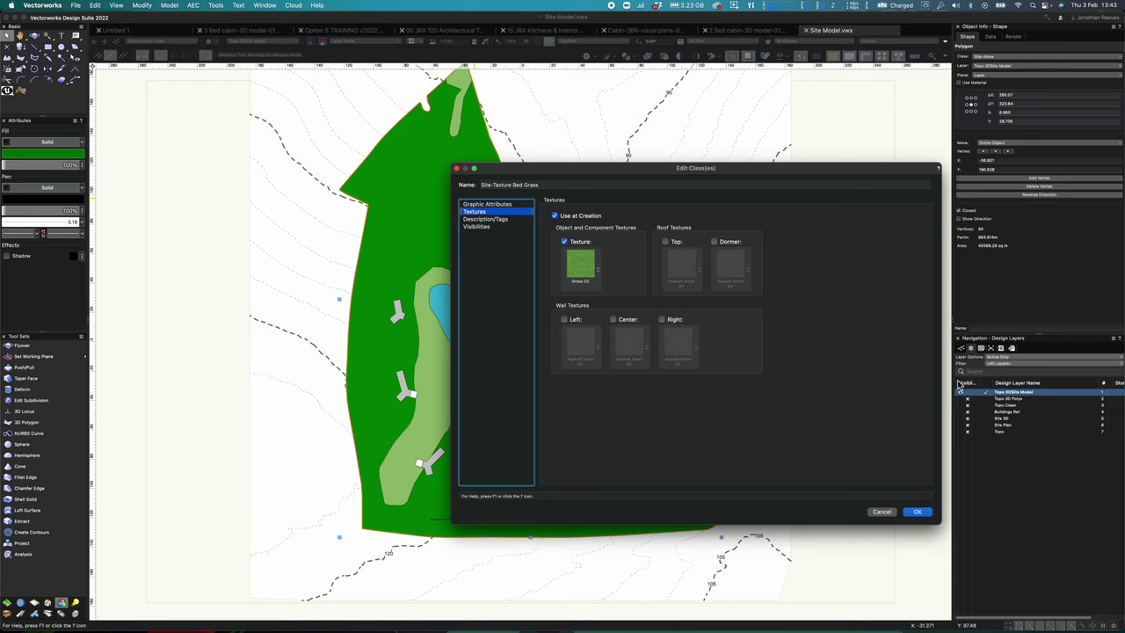
{"action": "left_click", "coordinate": [917, 513]}
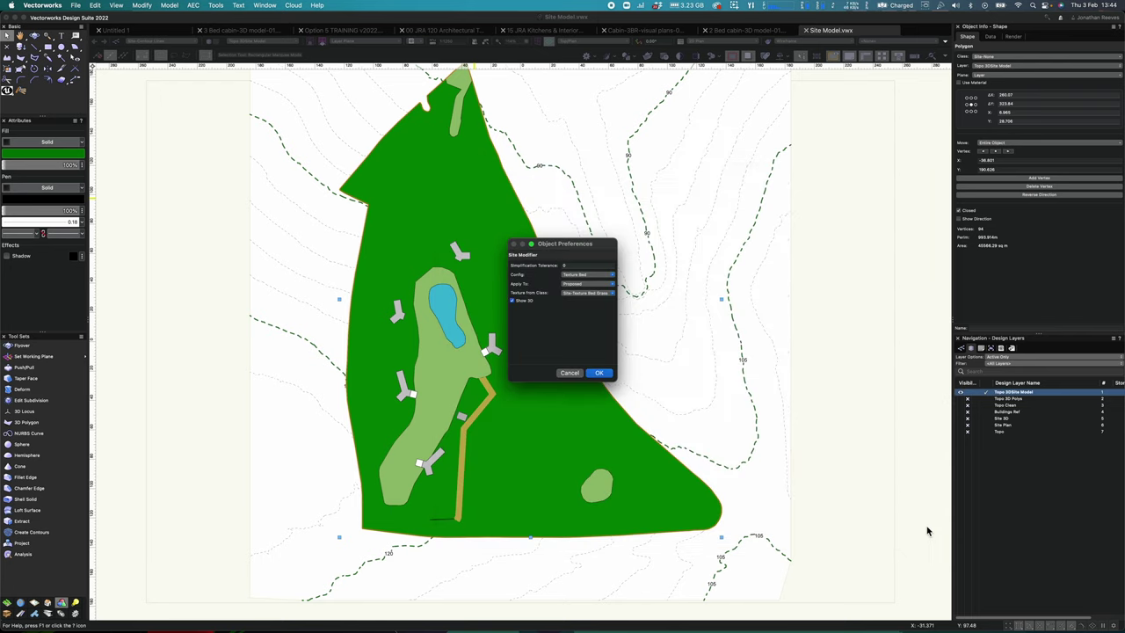
{"action": "left_click", "coordinate": [601, 373]}
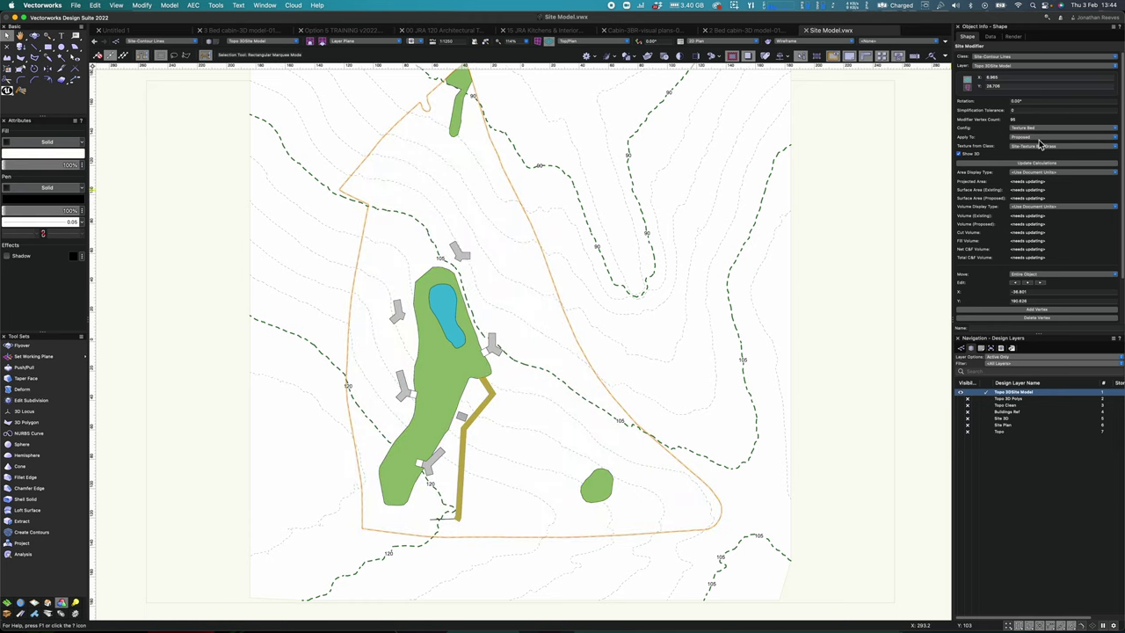
- Assign the woodland texture bed modifier to the Site-Texture Bed Grass class
{"action": "left_click", "coordinate": [999, 58]}
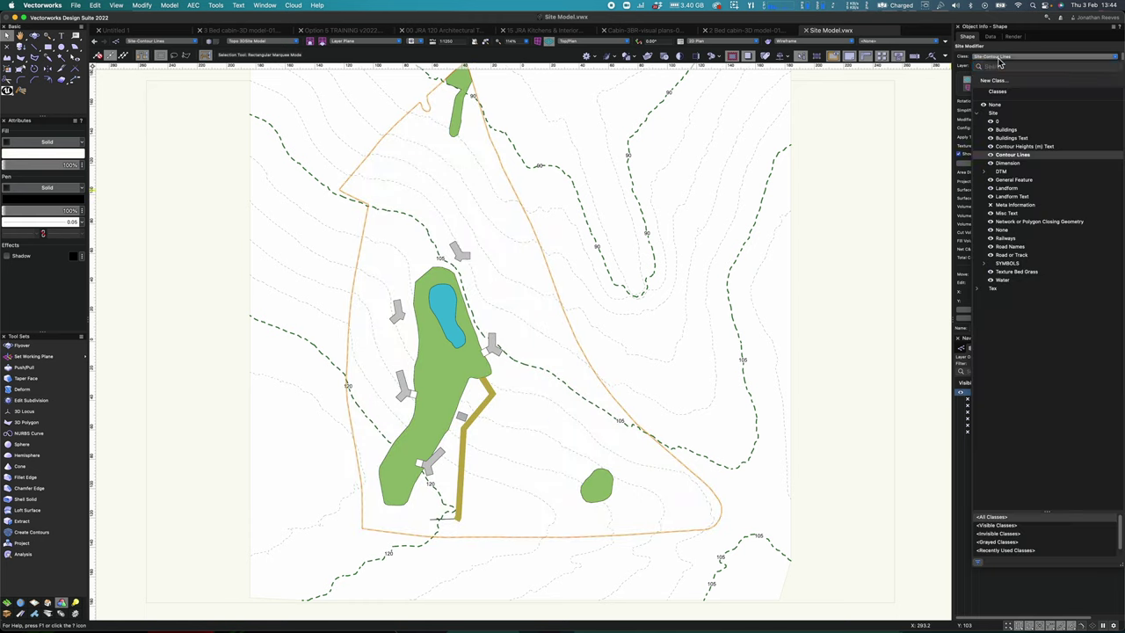
{"action": "type", "text": "site"}
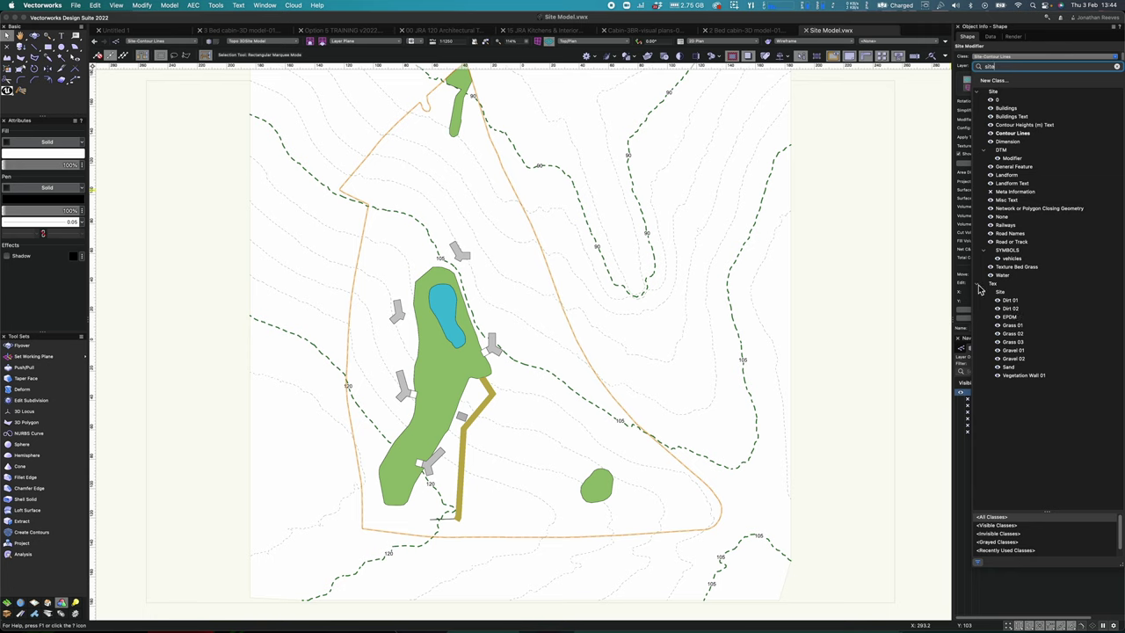
{"action": "left_click", "coordinate": [1011, 272]}
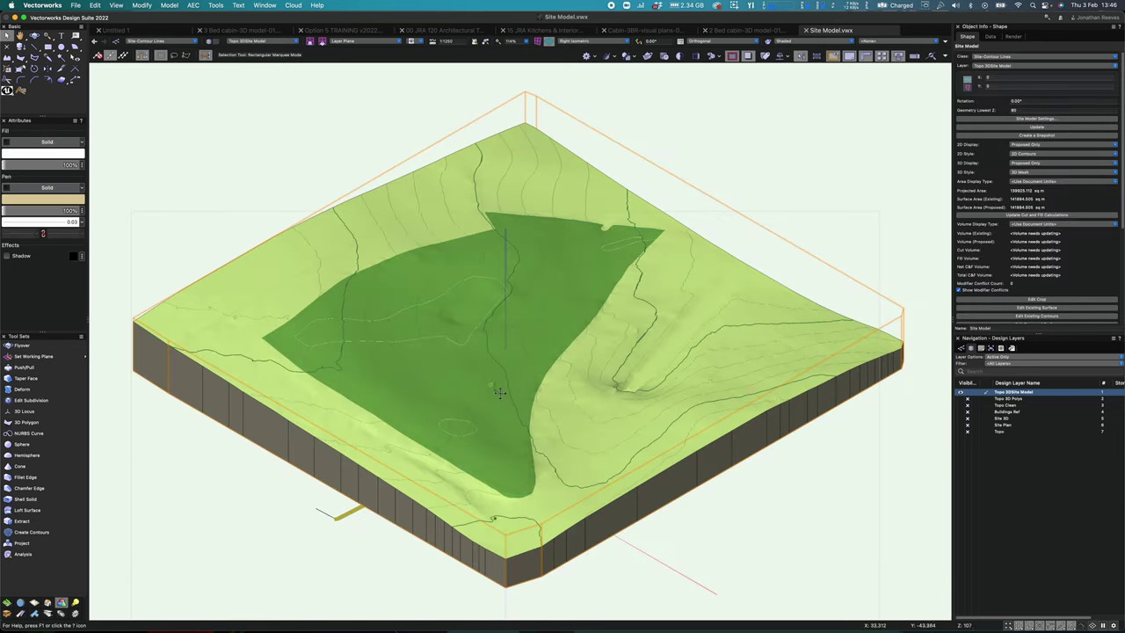
- Inspect the woodland texture bed on the 3D terrain, return to Top/Plan view and select its modifier outline
{"action": "key", "text": "shift+c"}
{"action": "left_click_drag", "start_coordinate": [498, 392], "coordinate": [562, 427]}
{"action": "key", "text": "x"}
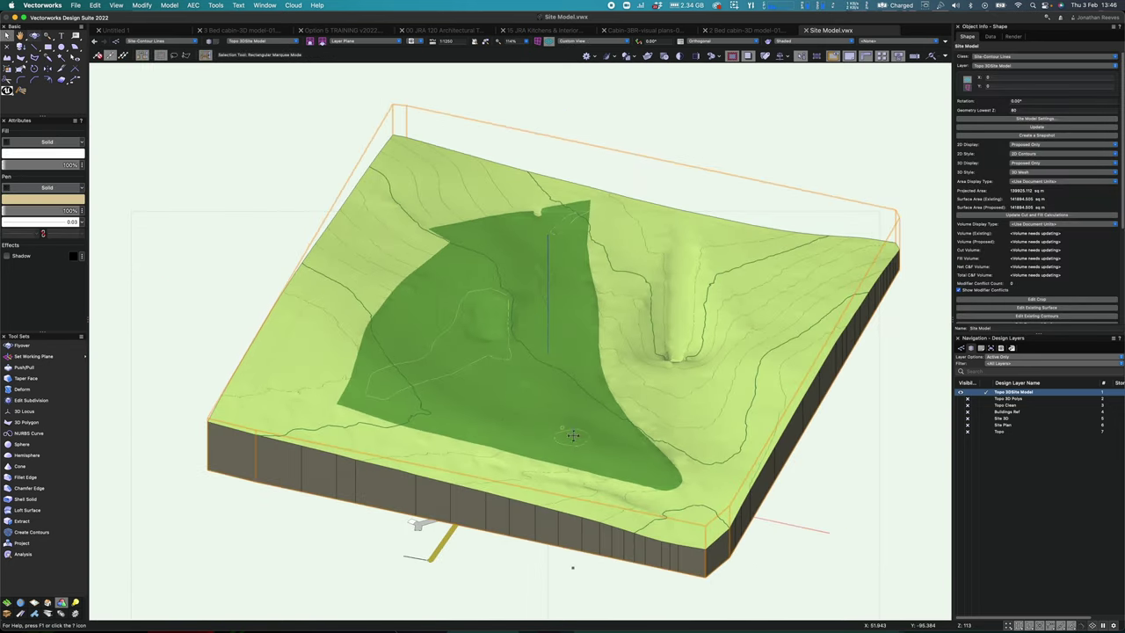
{"action": "key", "text": "super+5"}
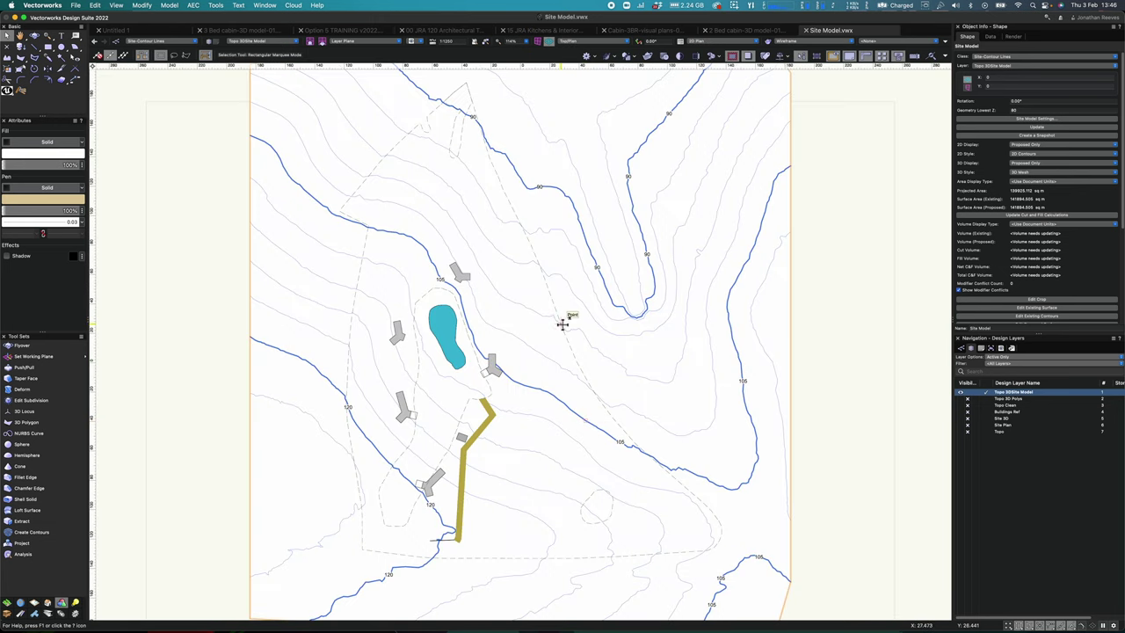
{"action": "left_click", "coordinate": [562, 322]}
{"action": "left_click", "coordinate": [563, 308]}
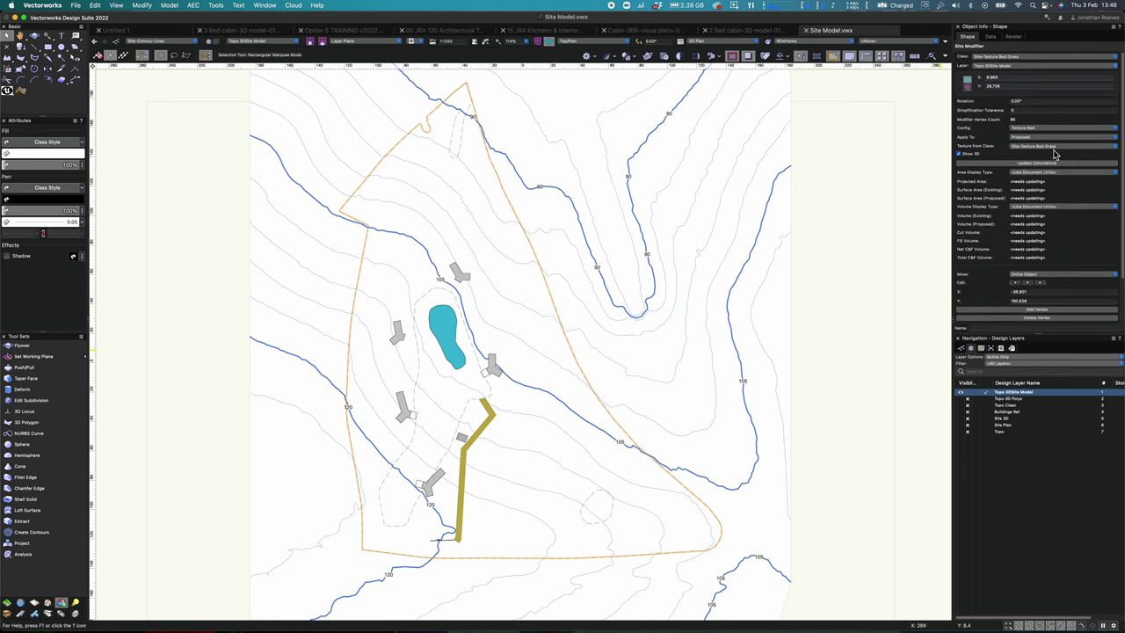
- Change the texture of the Site-Texture Bed Grass class to Vegetation Wall 01 and accept the class settings
{"action": "left_click", "coordinate": [970, 348]}
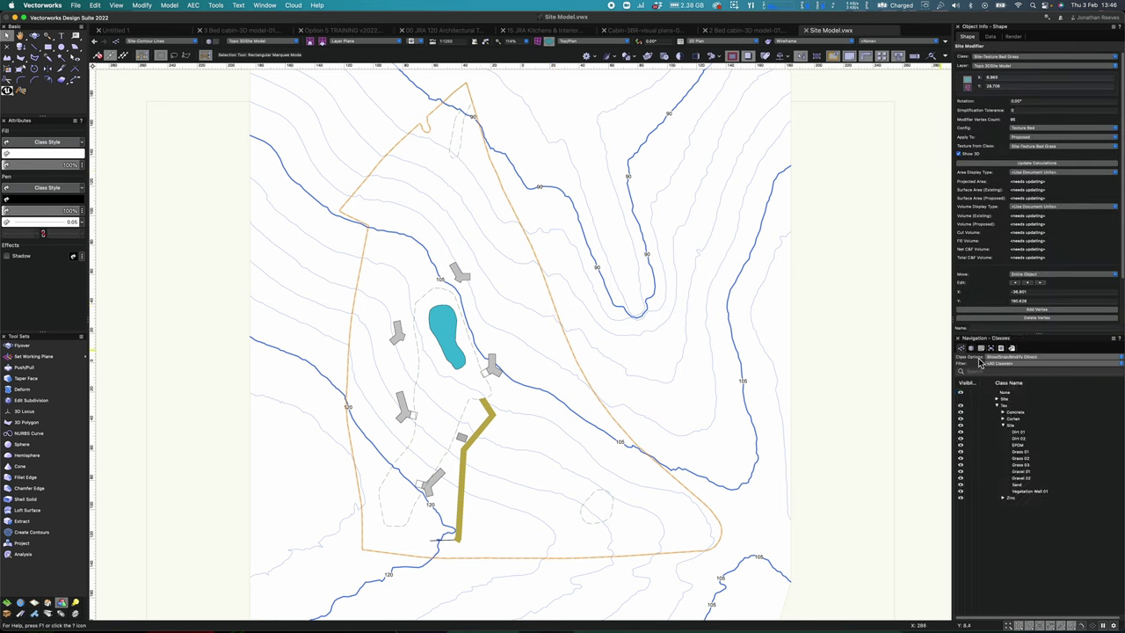
{"action": "left_click", "coordinate": [998, 400]}
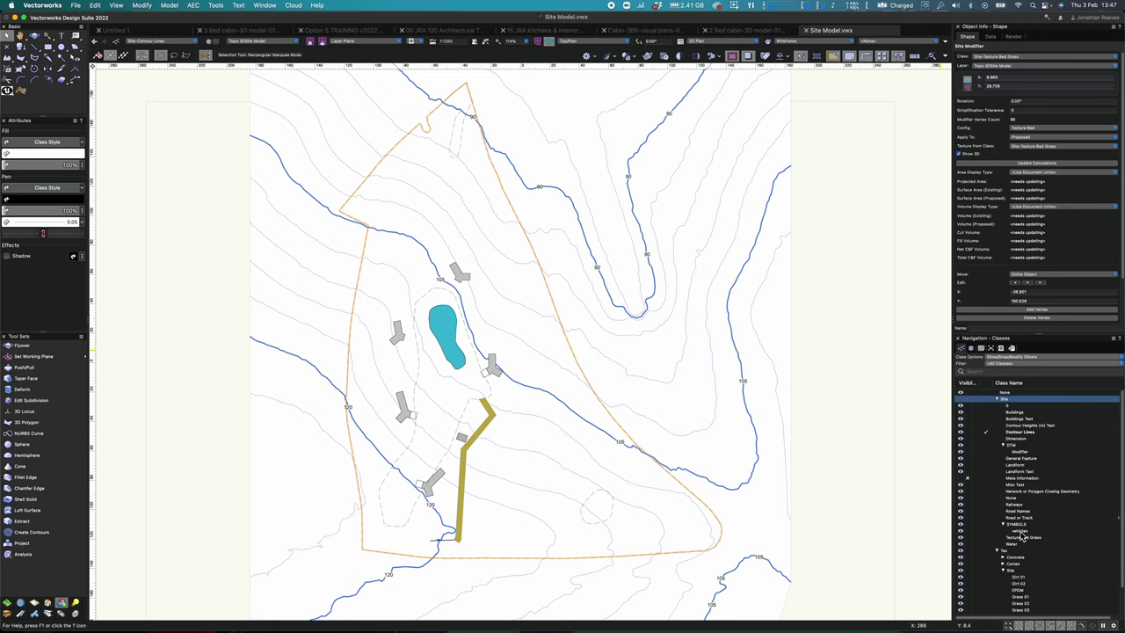
{"action": "left_click", "coordinate": [1022, 538]}
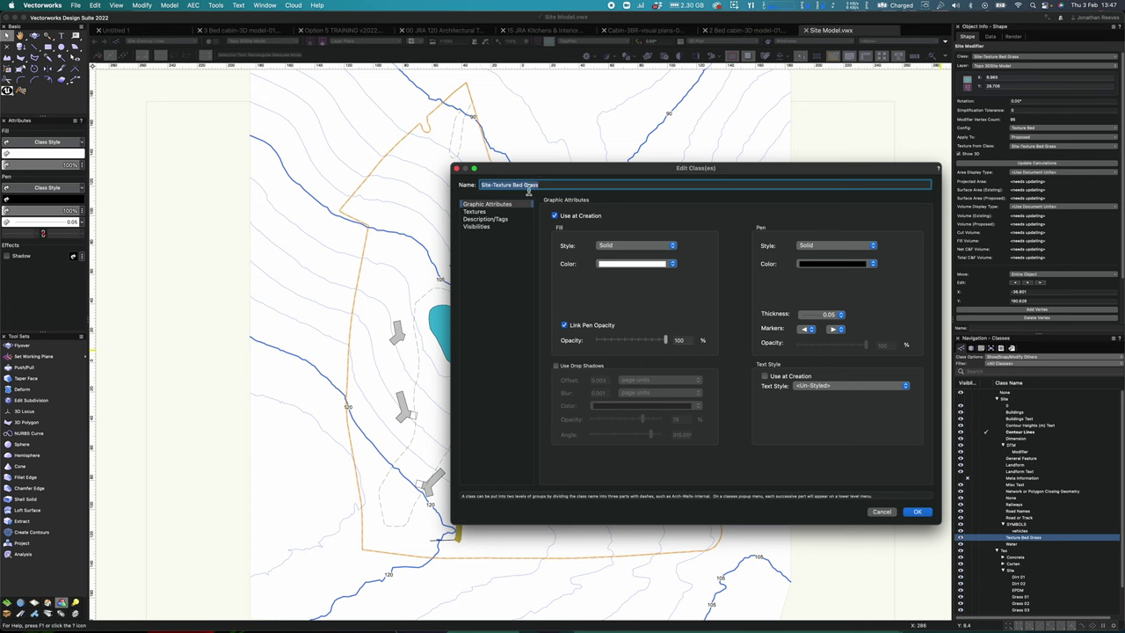
{"action": "left_click", "coordinate": [475, 211]}
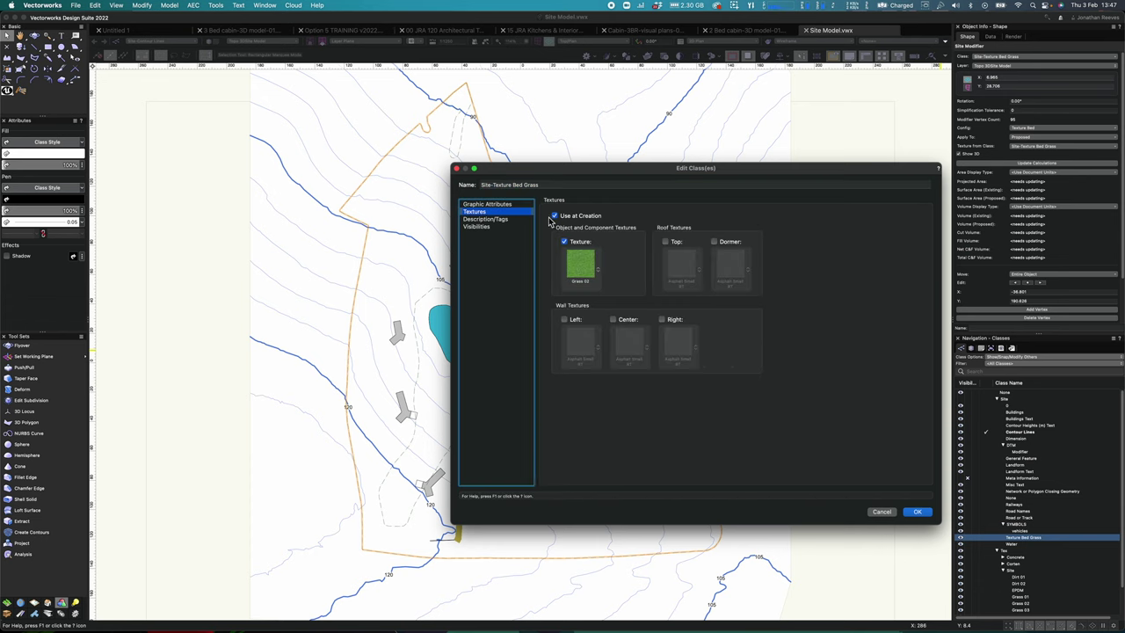
{"action": "left_click", "coordinate": [619, 316]}
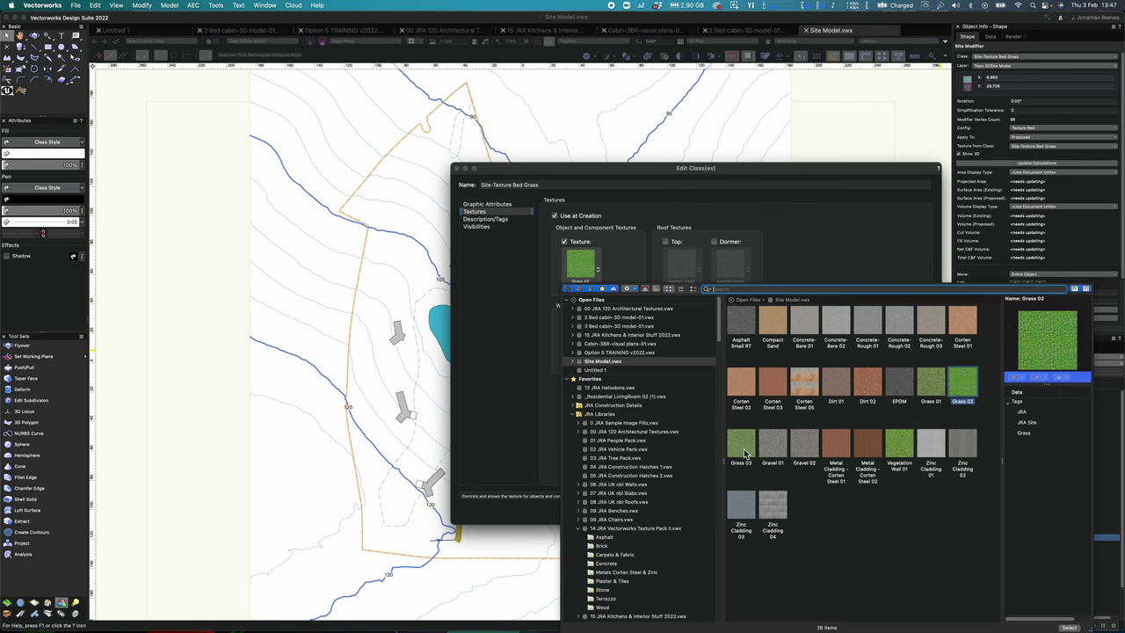
{"action": "double_click", "coordinate": [904, 450]}
{"action": "left_click", "coordinate": [917, 512]}
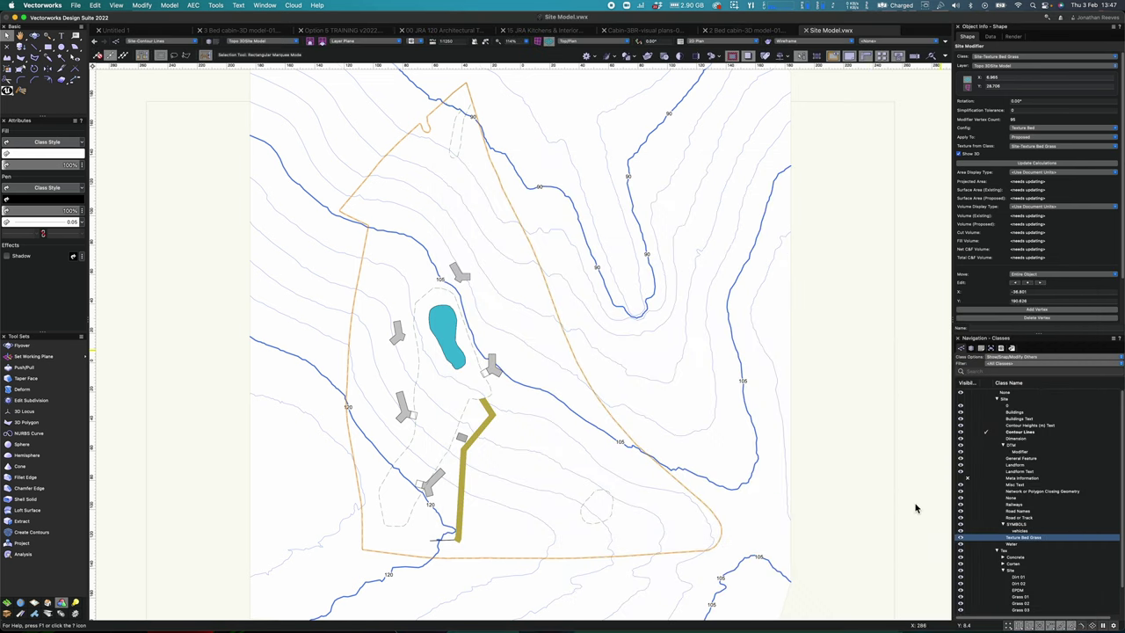
- Select the site model in a shaded isometric view and update it with the revised texture bed
{"action": "left_click", "coordinate": [854, 456]}
{"action": "key", "text": "3"}
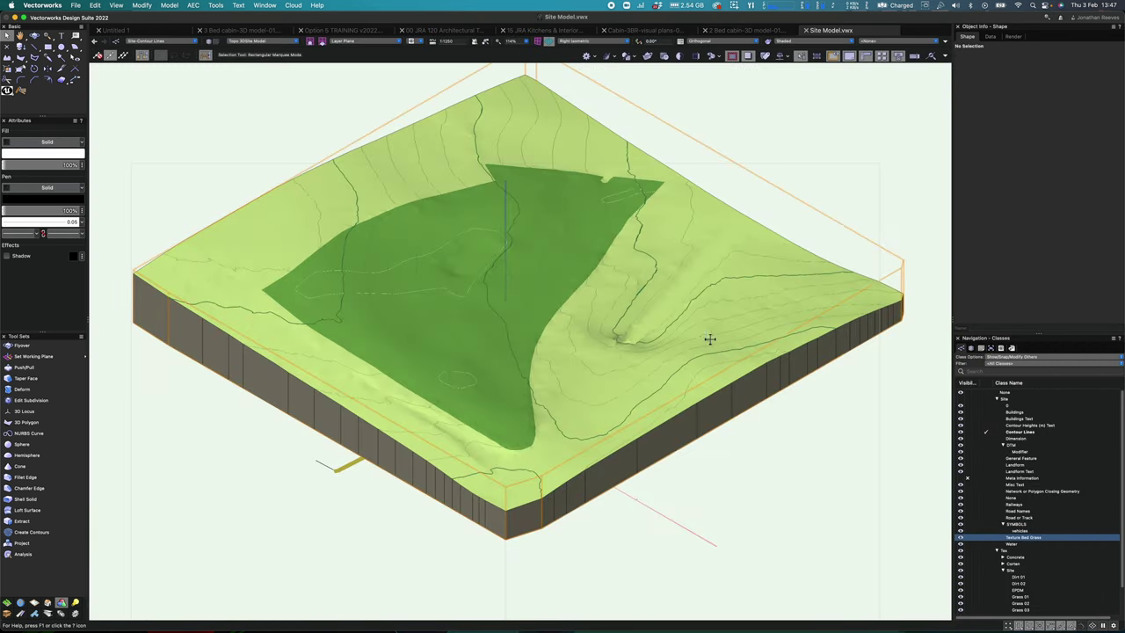
{"action": "left_click", "coordinate": [711, 339]}
{"action": "left_click", "coordinate": [1036, 119]}
{"action": "key", "text": "Return"}
{"action": "left_click", "coordinate": [1039, 127]}
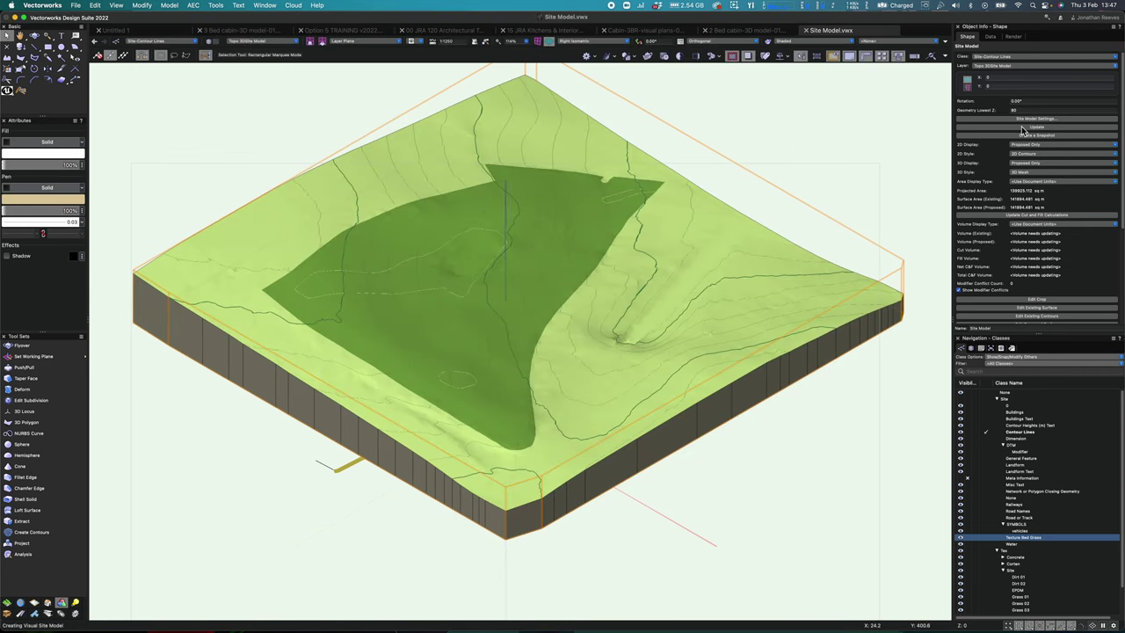
{"action": "left_click", "coordinate": [1052, 129]}
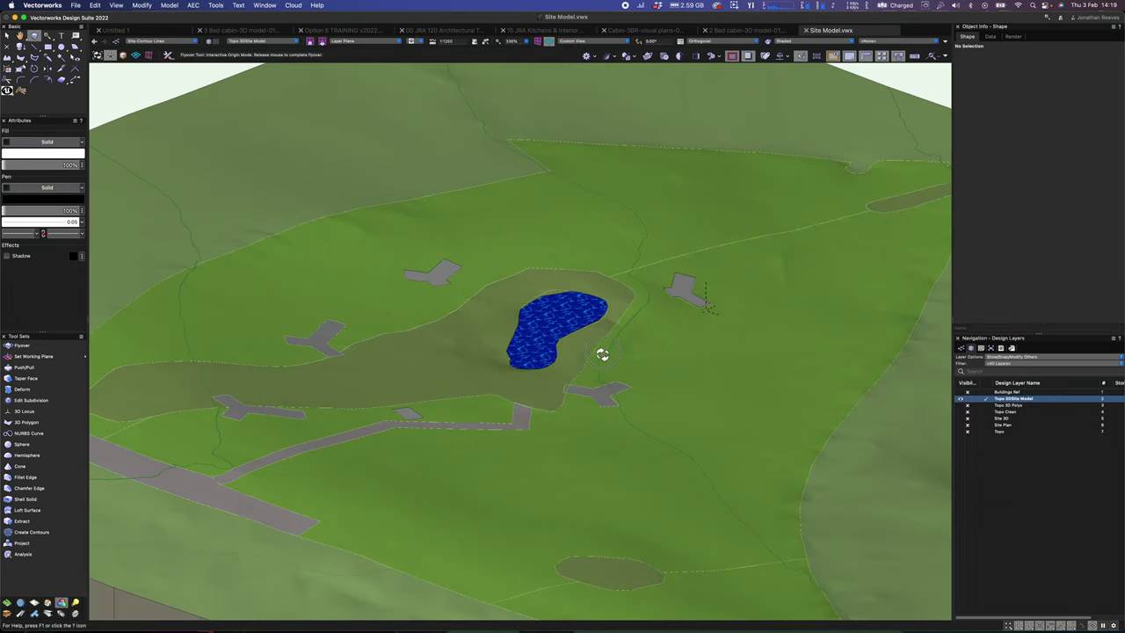
- Show the Buildings Ref layer on the terrain and check the source settings of the 2 Bed cabin reference
{"action": "mouse_move", "coordinate": [600, 354]}
{"action": "left_mouse_down"}
{"action": "mouse_move", "coordinate": [568, 334]}
{"action": "mouse_move", "coordinate": [504, 327]}
{"action": "mouse_move", "coordinate": [587, 343]}
{"action": "left_mouse_up"}
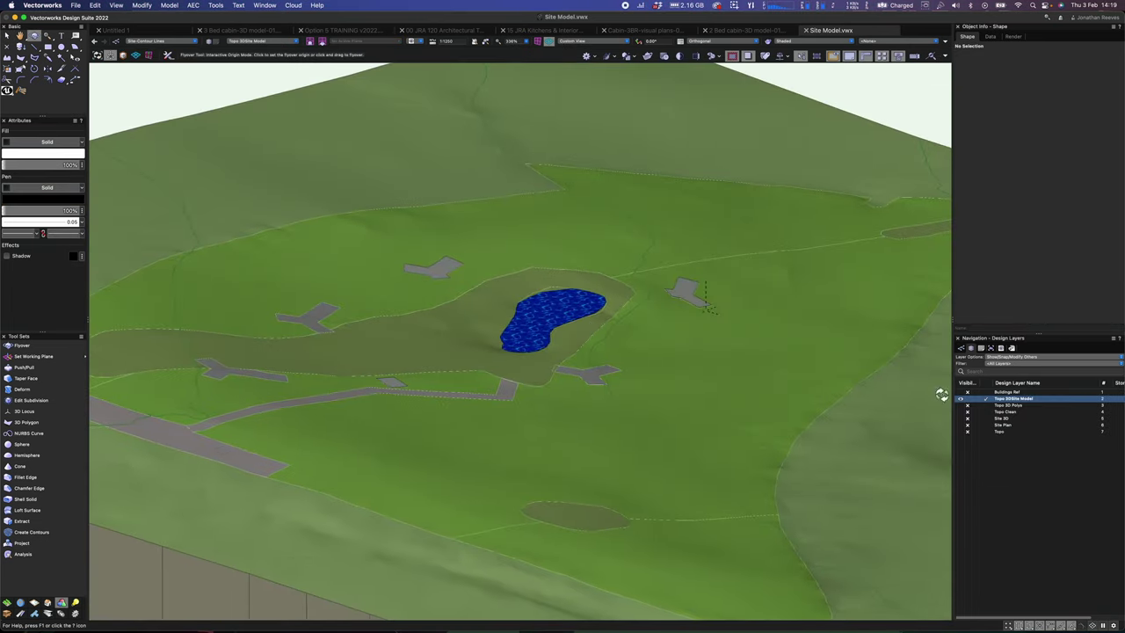
{"action": "left_click", "coordinate": [1005, 392]}
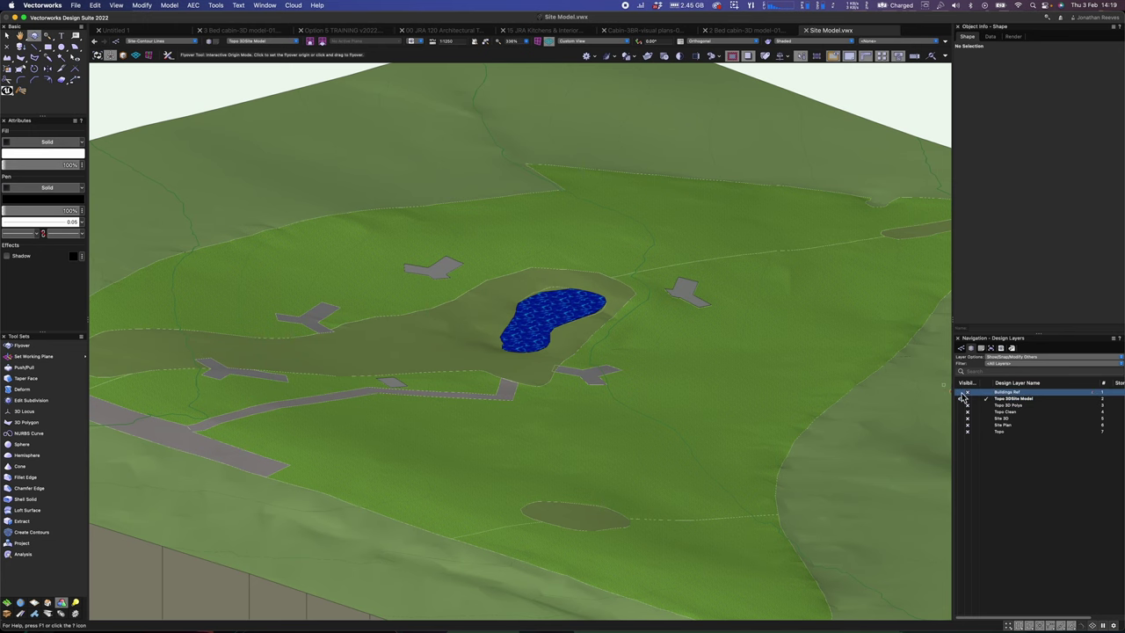
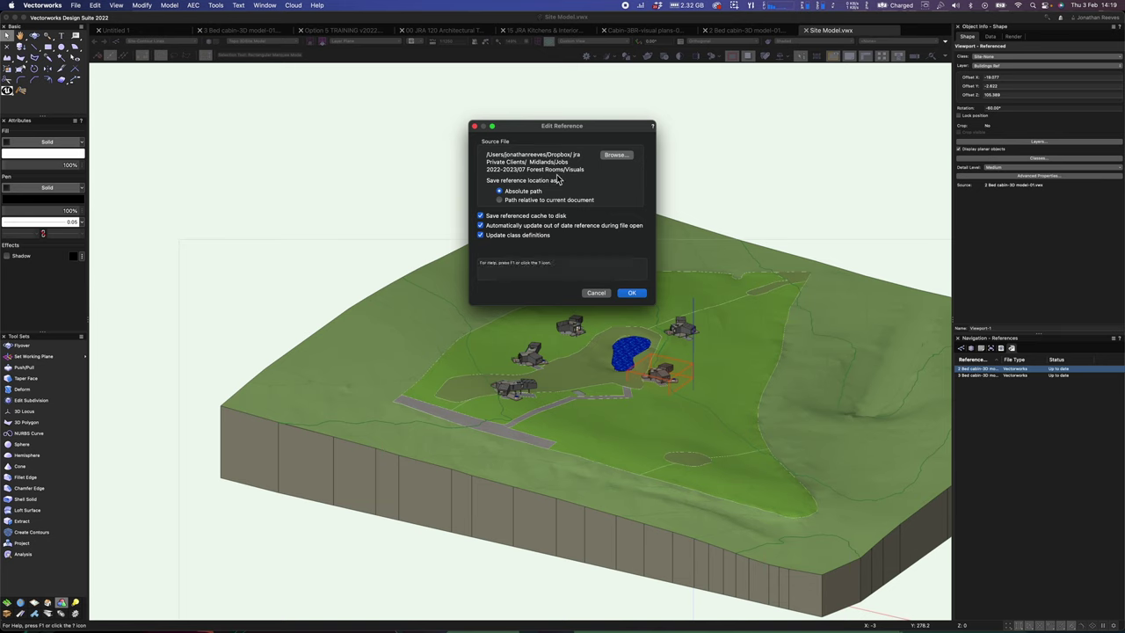
{"action": "left_click", "coordinate": [632, 293]}
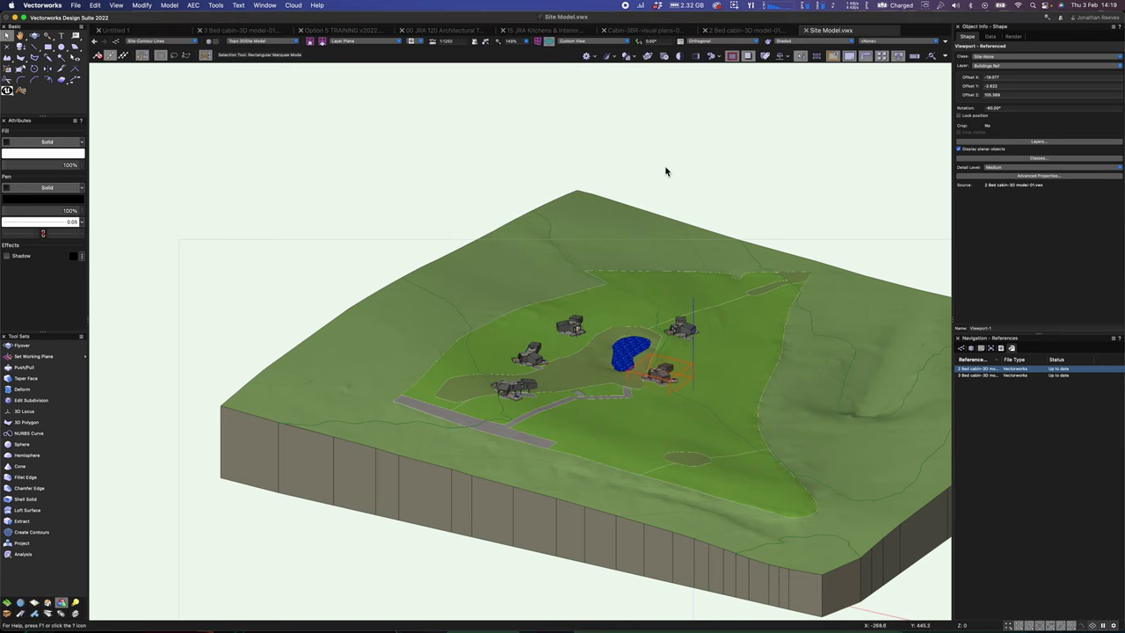
- Inspect the 2 Bed cabin-3D model-01 file in 3D with its 3D GF layer active
{"action": "left_click", "coordinate": [743, 30]}
{"action": "left_click", "coordinate": [973, 347]}
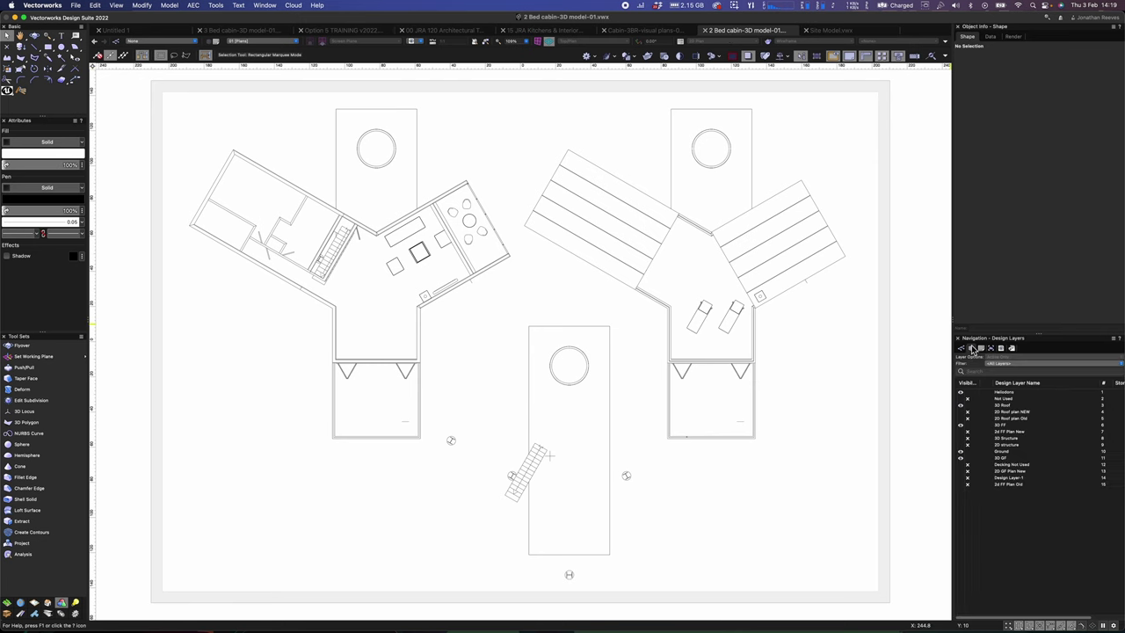
{"action": "left_click", "coordinate": [1000, 459]}
{"action": "key", "text": "shift+c"}
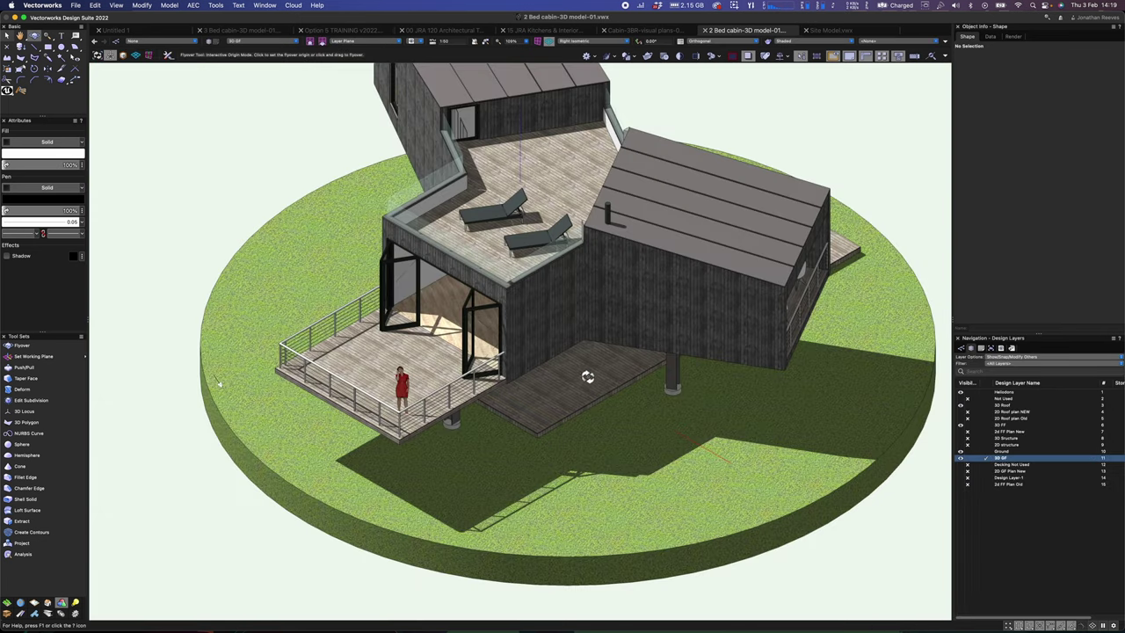
{"action": "scroll", "coordinate": [560, 384], "scroll_direction": "down", "scroll_amount": 4}
{"action": "left_click_drag", "start_coordinate": [562, 364], "coordinate": [625, 361]}
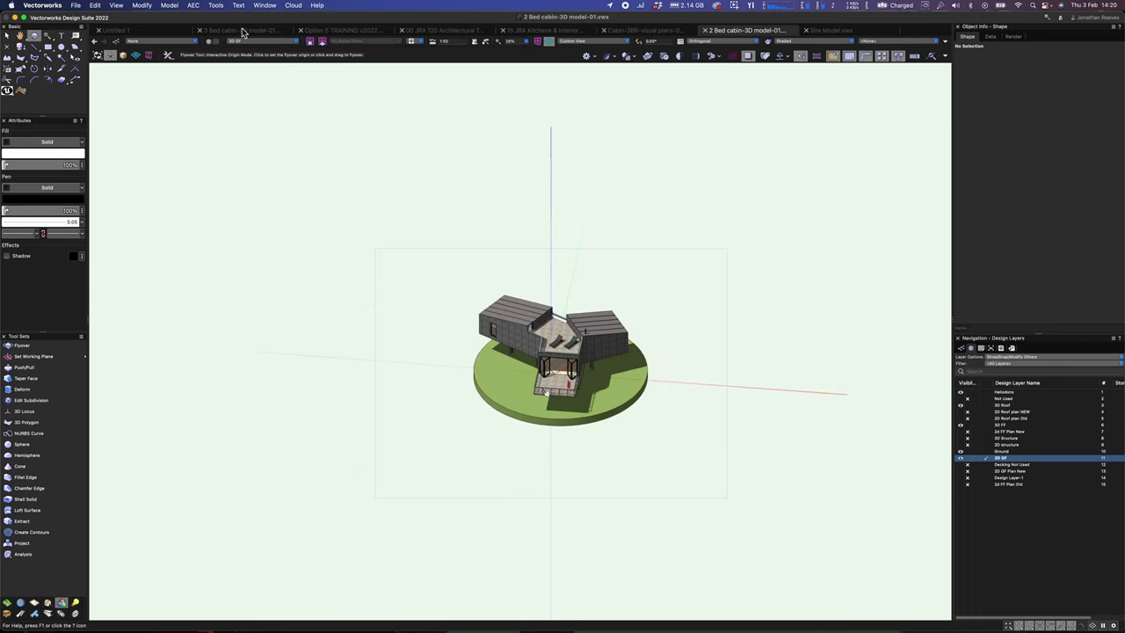
- Inspect the cabin in the 3 Bed cabin-3D model-01 file, then return to the Site Model file and view the site closely
{"action": "left_click", "coordinate": [243, 30]}
{"action": "scroll", "coordinate": [493, 330], "scroll_direction": "down", "scroll_amount": 5}
{"action": "left_click_drag", "start_coordinate": [495, 331], "coordinate": [593, 347]}
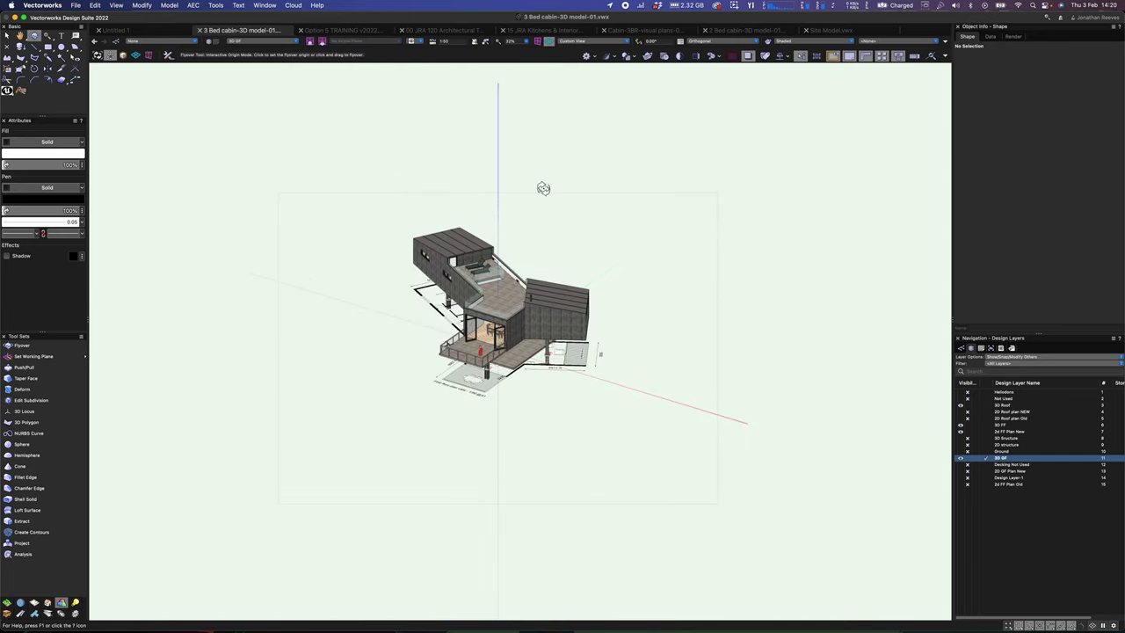
{"action": "left_click", "coordinate": [824, 30]}
{"action": "scroll", "coordinate": [557, 354], "scroll_direction": "up", "scroll_amount": 3}
{"action": "left_click_drag", "start_coordinate": [522, 463], "coordinate": [613, 218]}
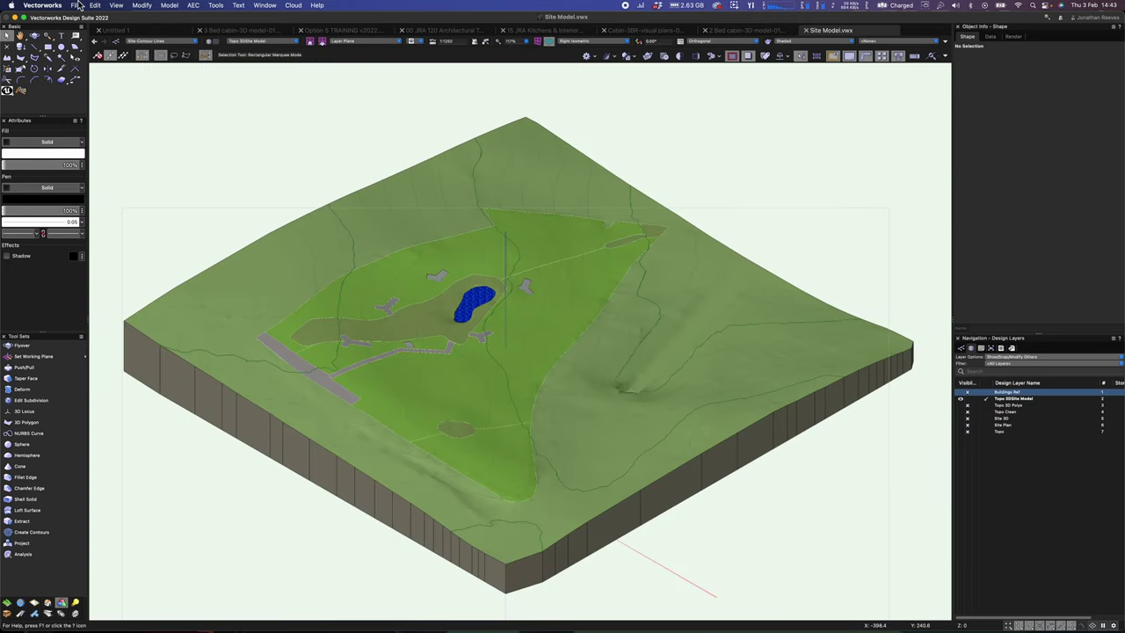
- Start a Cinema 4D export of all visible objects on all layers, accepting the Final Quality Renderworks options
{"action": "left_click", "coordinate": [78, 5]}
{"action": "mouse_move", "coordinate": [126, 235]}
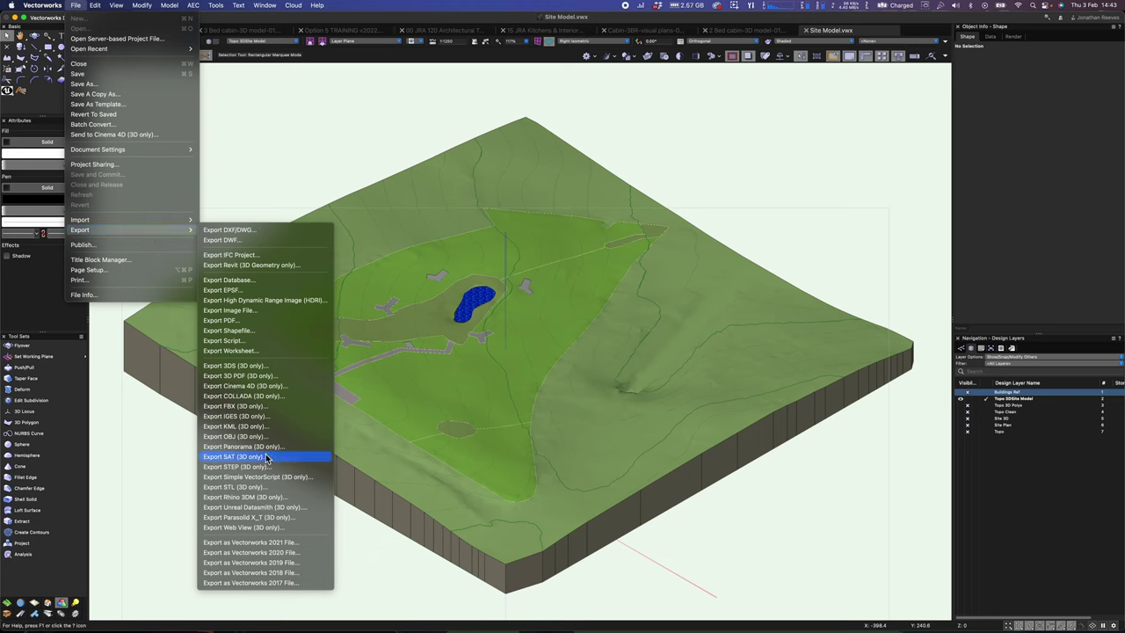
{"action": "left_click", "coordinate": [272, 389]}
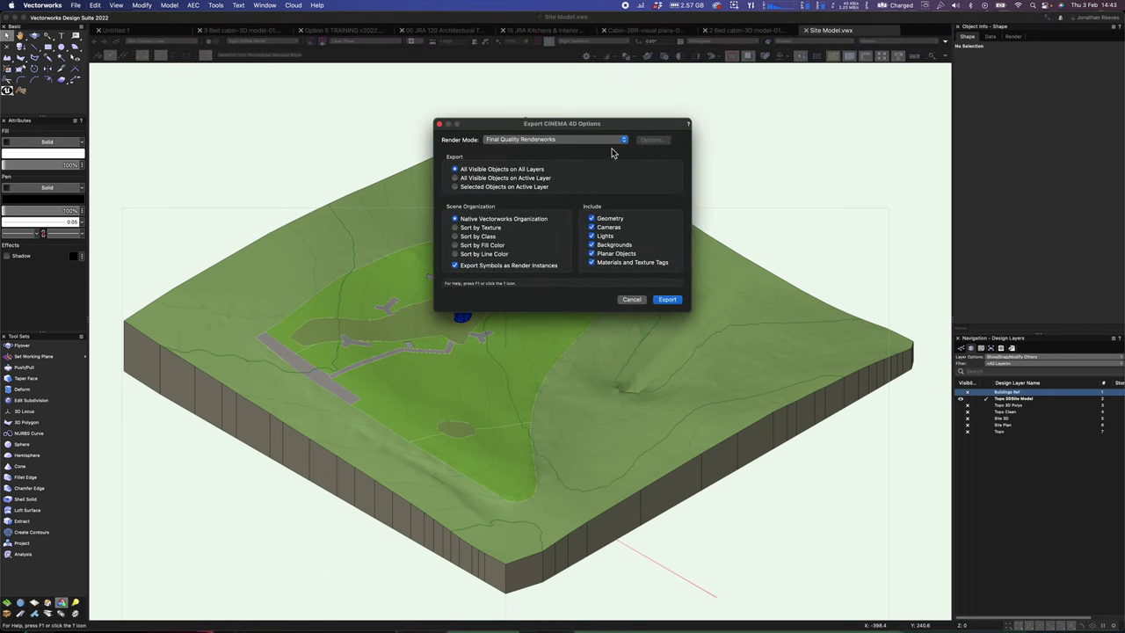
{"action": "left_click", "coordinate": [665, 300]}
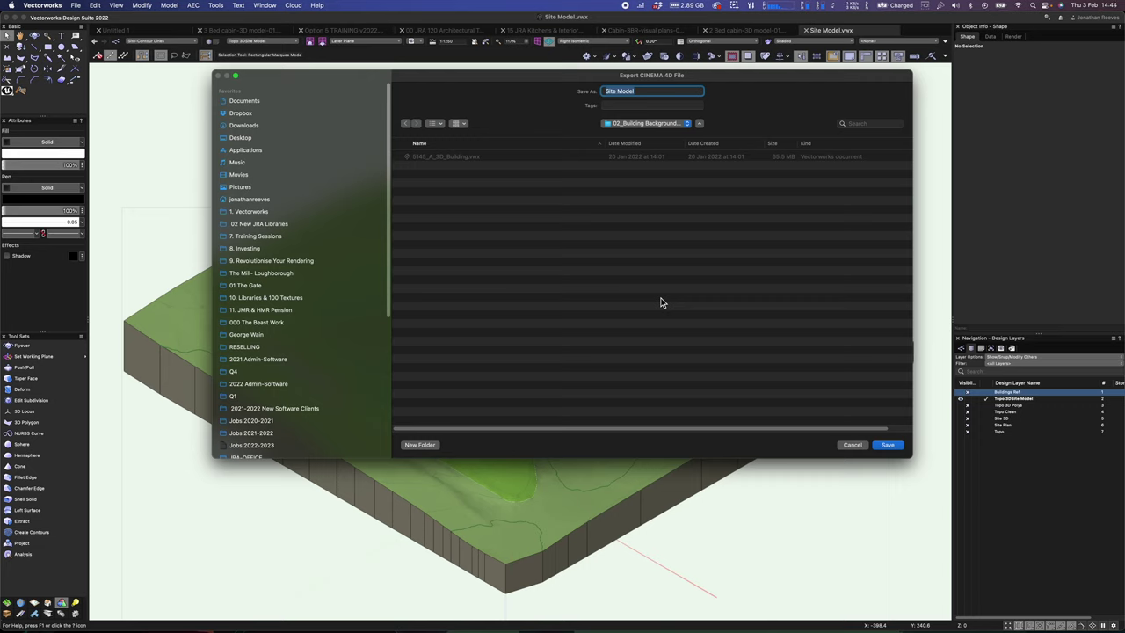
- Save the Cinema 4D file as Site Model in a new Twinmotion folder inside the project's Visuals & videos folder
{"action": "left_click", "coordinate": [639, 123]}
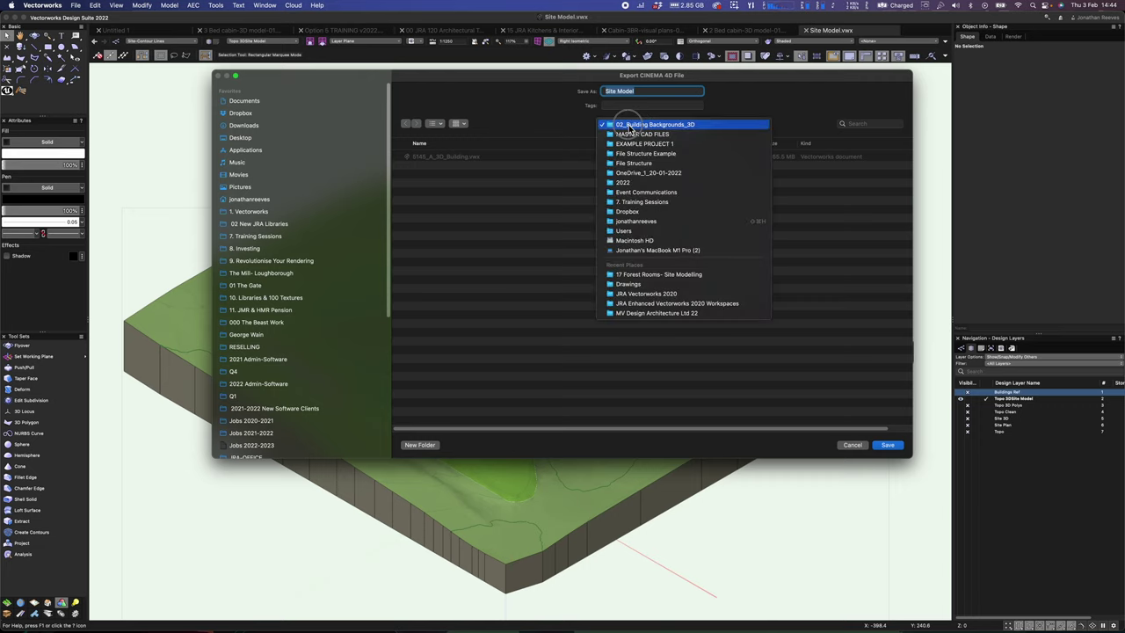
{"action": "left_click", "coordinate": [629, 125]}
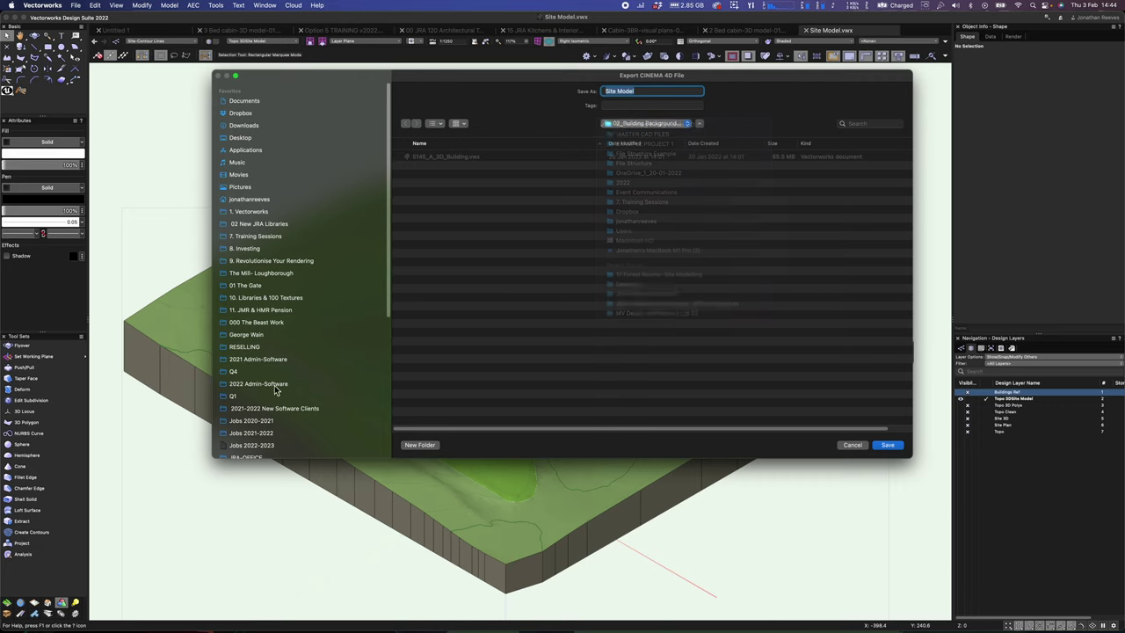
{"action": "left_click", "coordinate": [252, 445]}
{"action": "double_click", "coordinate": [437, 237]}
{"action": "double_click", "coordinate": [444, 159]}
{"action": "left_click", "coordinate": [419, 445]}
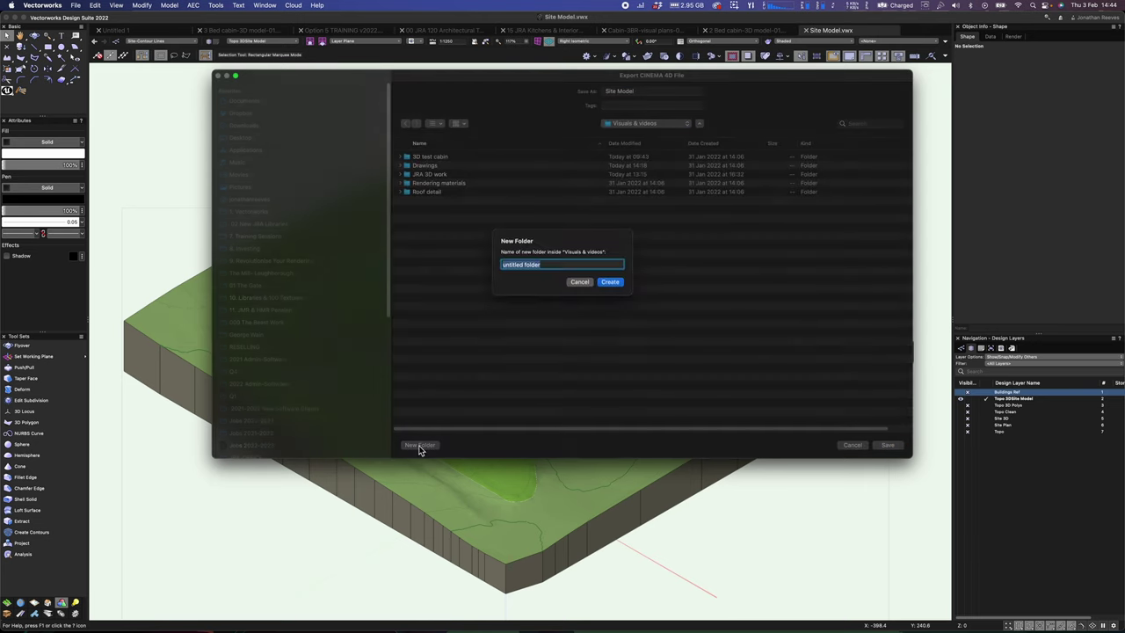
{"action": "type", "text": "Twinmotion"}
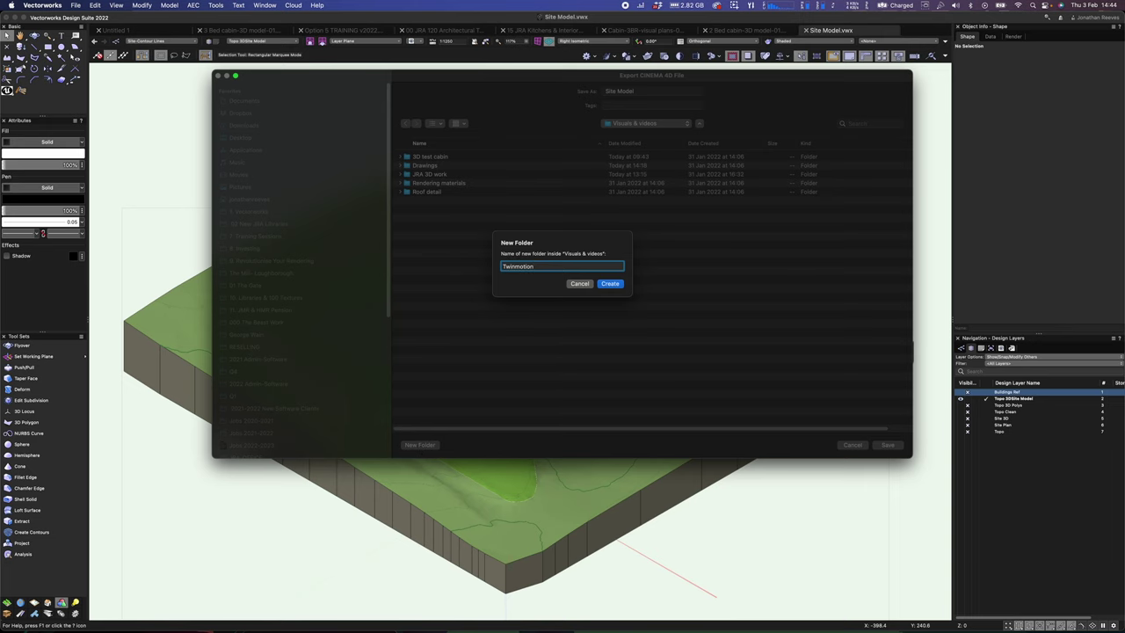
{"action": "key", "text": "Return"}
{"action": "left_click", "coordinate": [887, 445]}
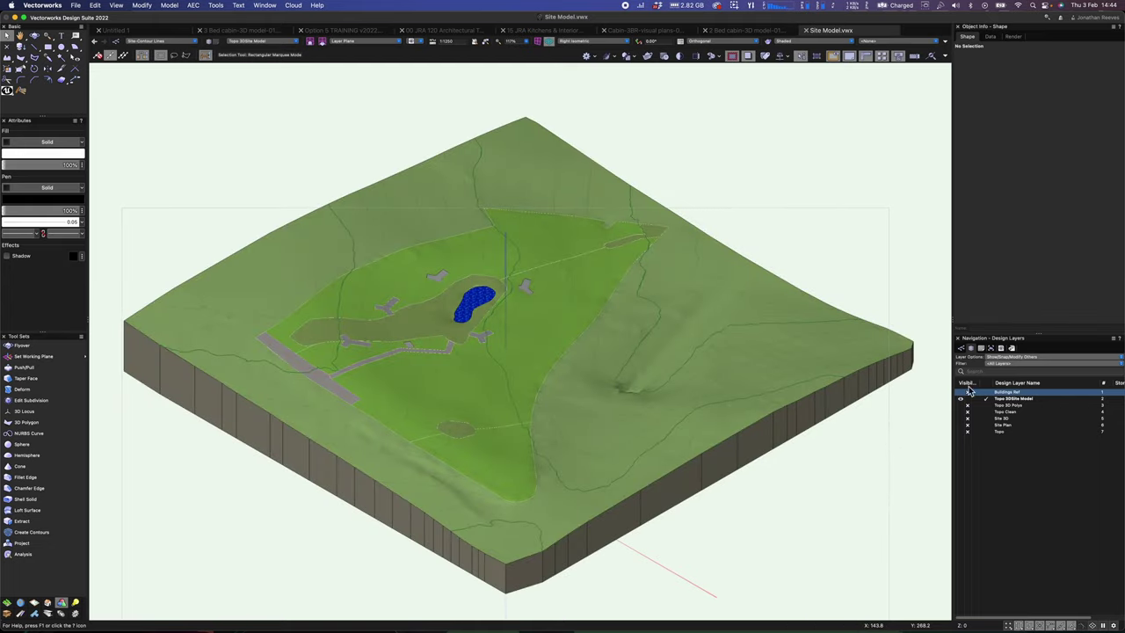
- Isolate the Buildings Ref layer and export it to Cinema 4D in the Twinmotion folder under the name Buildings
{"action": "left_click", "coordinate": [970, 400]}
{"action": "left_click", "coordinate": [986, 392]}
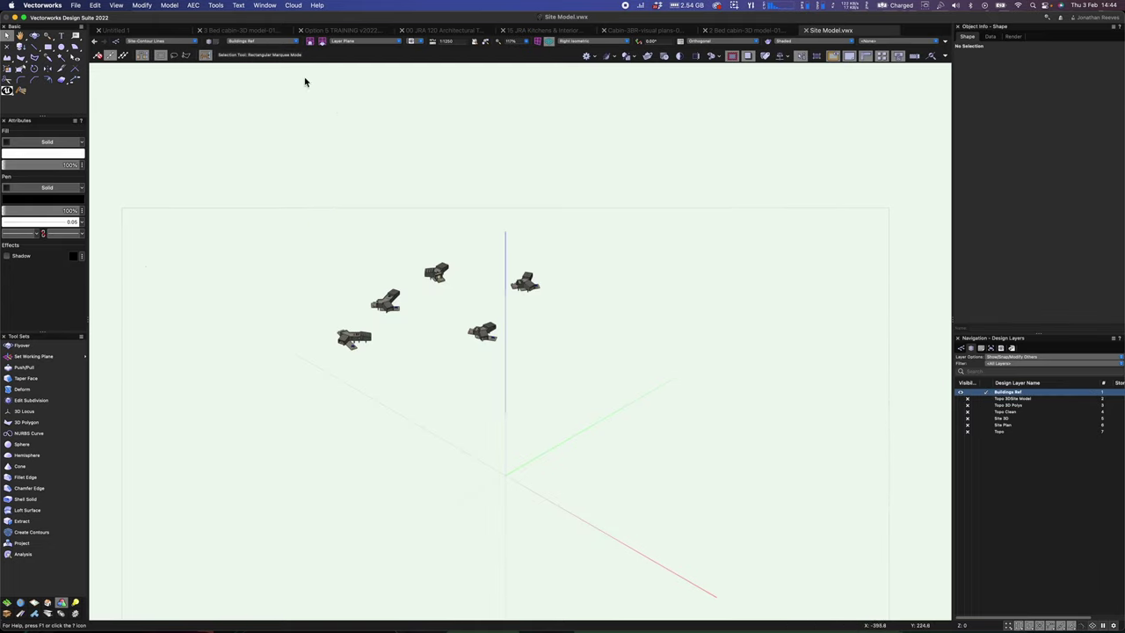
{"action": "left_click", "coordinate": [81, 5]}
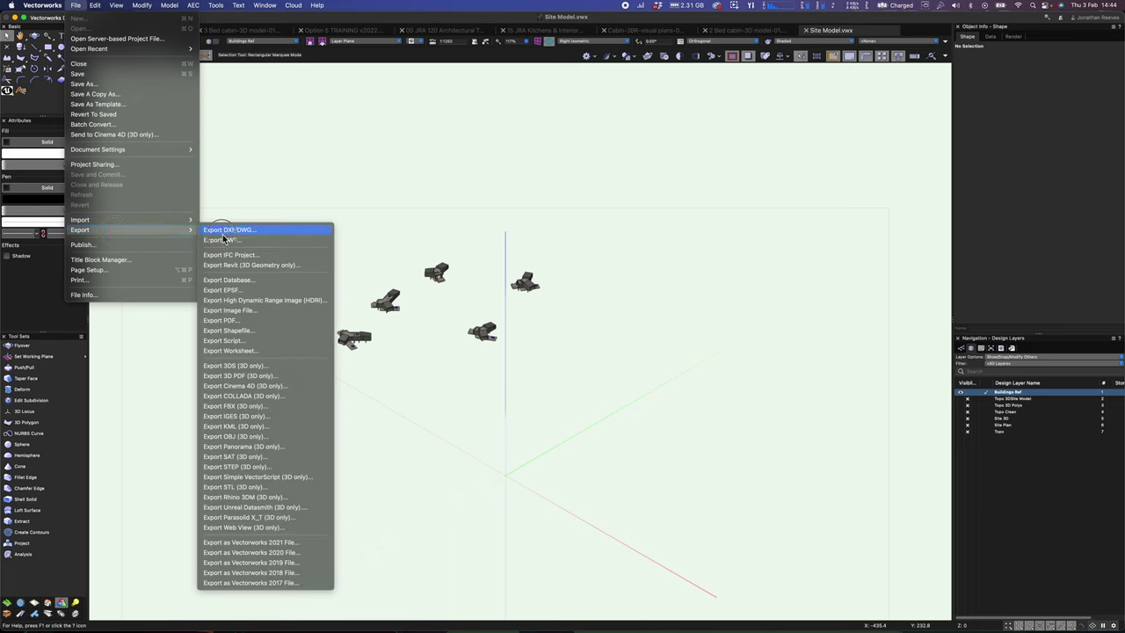
{"action": "left_click", "coordinate": [281, 389]}
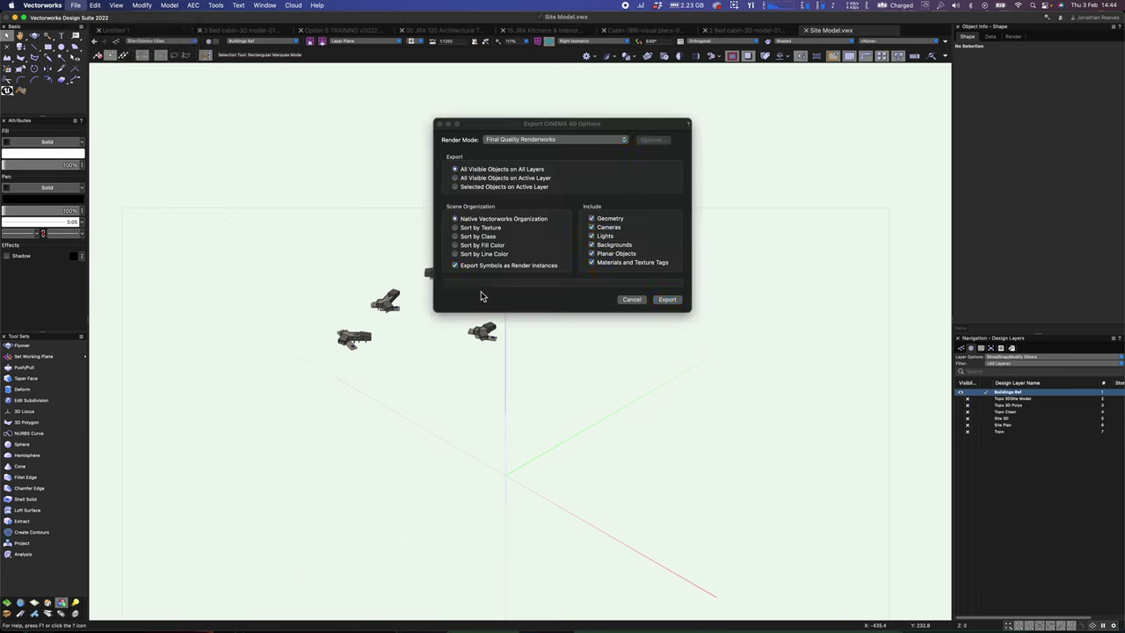
{"action": "left_click", "coordinate": [673, 303]}
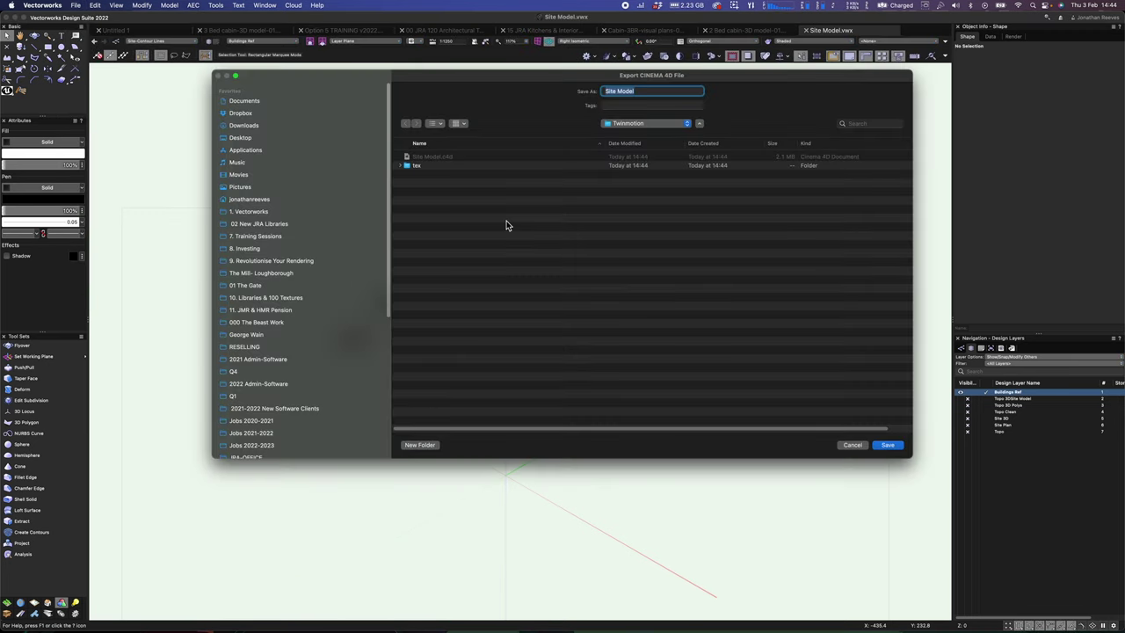
{"action": "type", "text": "Buildings"}
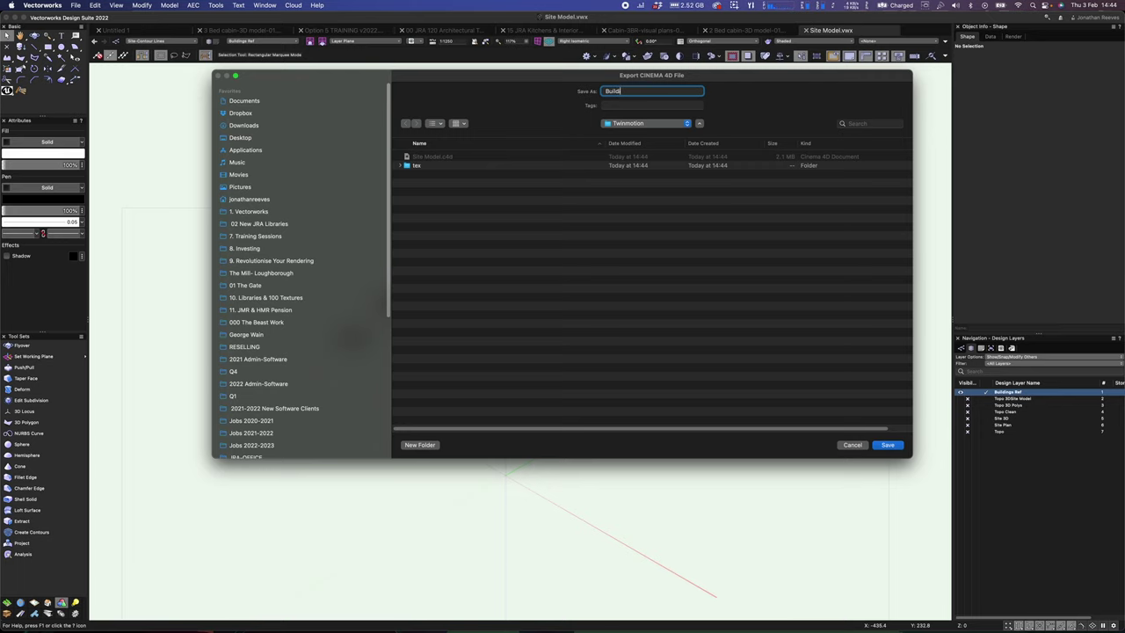
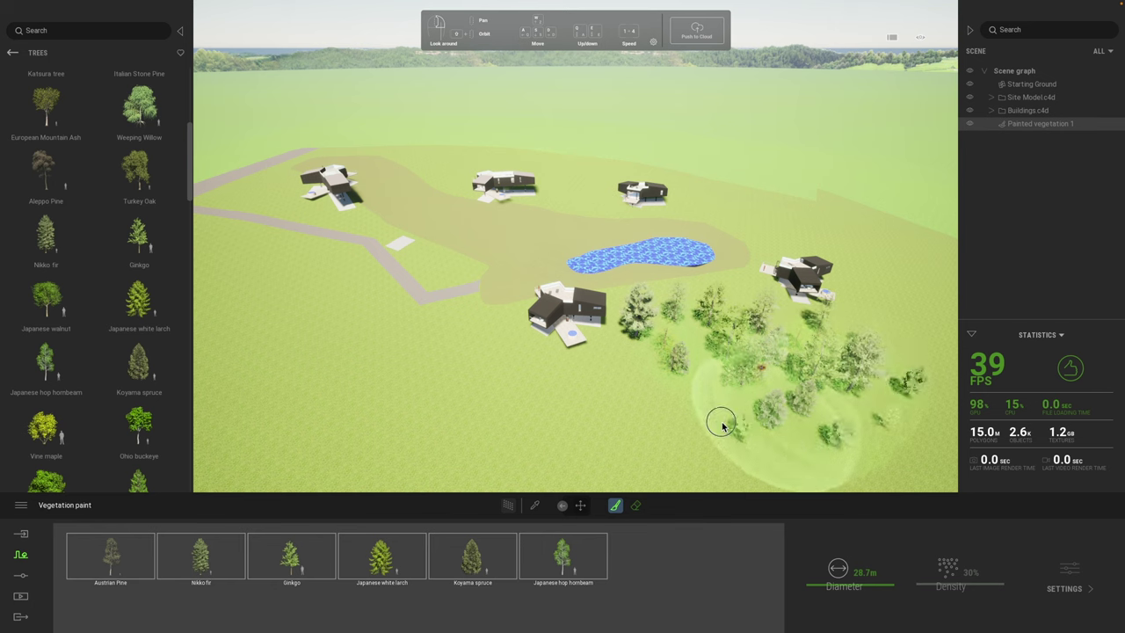
- In Twinmotion, paint the mixed pine, fir, ginkgo, larch, spruce and hornbeam trees across the grass between the access track and the cabins
{"action": "scroll", "coordinate": [480, 388], "scroll_direction": "down", "scroll_amount": 3}
{"action": "scroll", "coordinate": [481, 387], "scroll_direction": "down", "scroll_amount": 3}
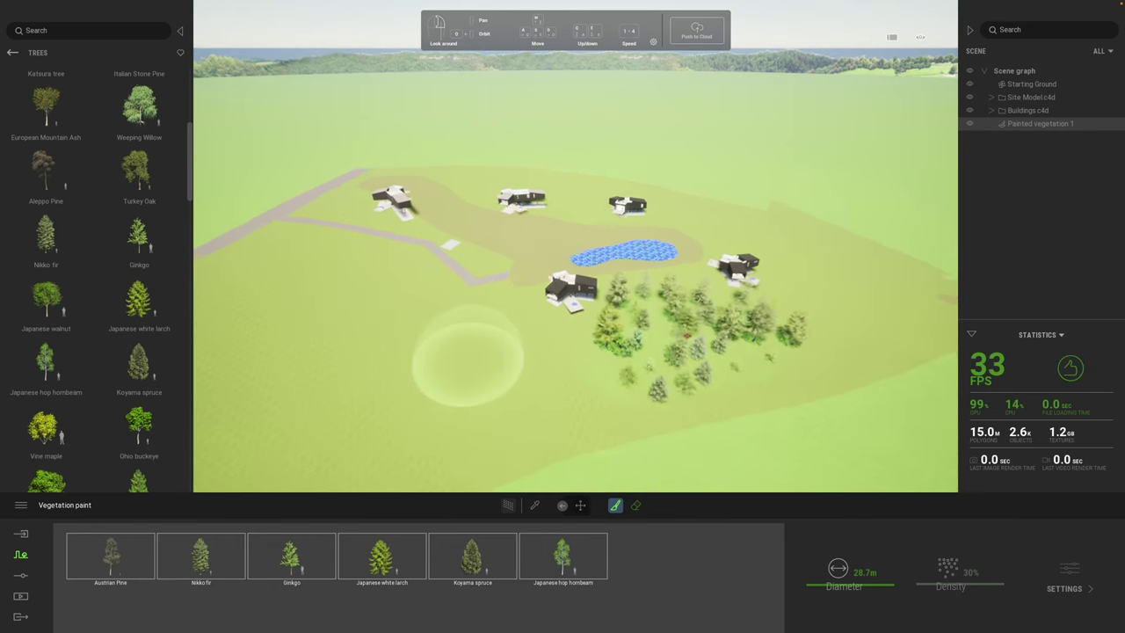
{"action": "middle_click_drag", "start_coordinate": [468, 363], "coordinate": [576, 362]}
{"action": "scroll", "coordinate": [467, 362], "scroll_direction": "down", "scroll_amount": 1}
{"action": "mouse_move", "coordinate": [420, 246]}
{"action": "left_mouse_down"}
{"action": "mouse_move", "coordinate": [502, 269]}
{"action": "mouse_move", "coordinate": [598, 319]}
{"action": "mouse_move", "coordinate": [625, 313]}
{"action": "mouse_move", "coordinate": [674, 353]}
{"action": "mouse_move", "coordinate": [619, 395]}
{"action": "mouse_move", "coordinate": [527, 364]}
{"action": "mouse_move", "coordinate": [459, 311]}
{"action": "mouse_move", "coordinate": [377, 296]}
{"action": "mouse_move", "coordinate": [344, 337]}
{"action": "mouse_move", "coordinate": [477, 401]}
{"action": "left_mouse_up"}
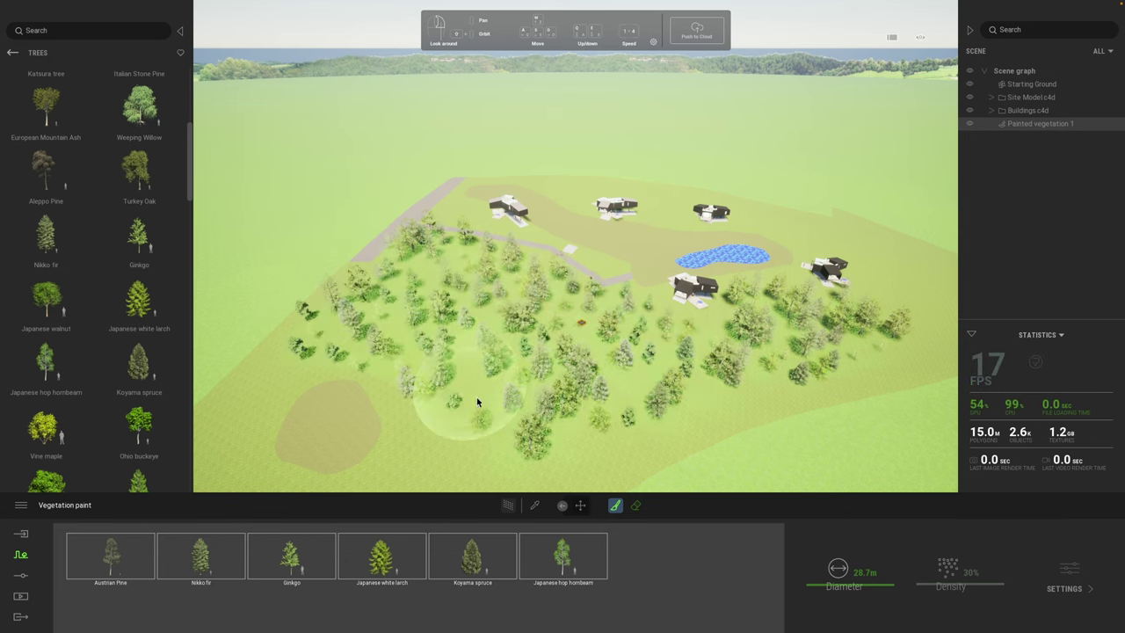
{"action": "middle_click_drag", "start_coordinate": [477, 401], "coordinate": [572, 251]}
{"action": "scroll", "coordinate": [609, 209], "scroll_direction": "down", "scroll_amount": 5}
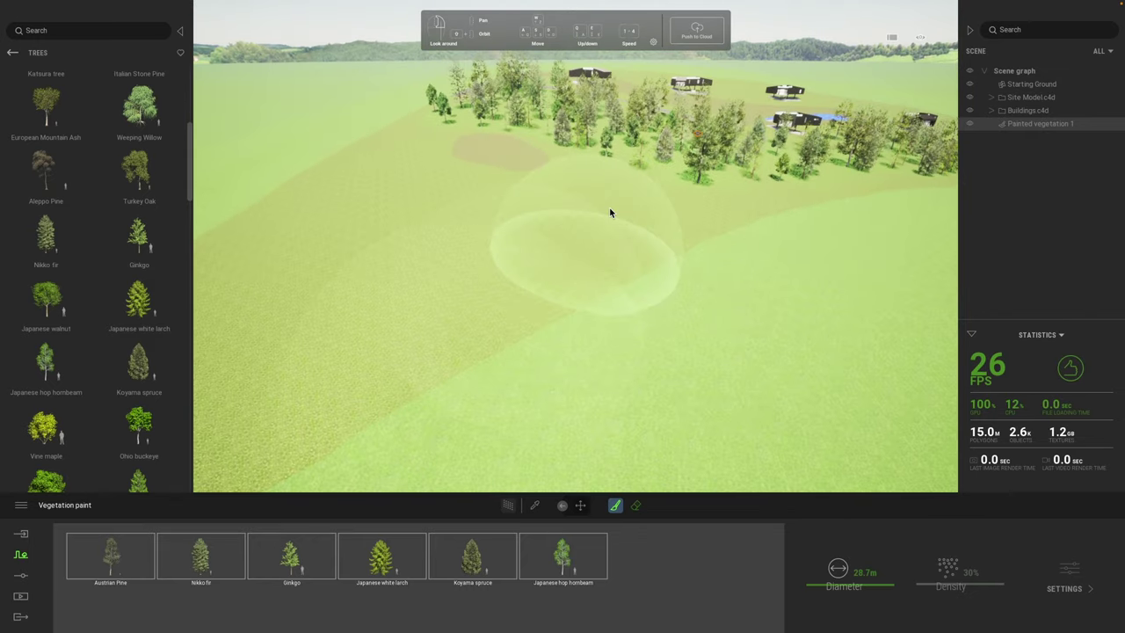
- Extend the mixed tree painting across the open ground at the site's narrow end, away from the cabins
{"action": "mouse_move", "coordinate": [635, 188]}
{"action": "left_mouse_down"}
{"action": "mouse_move", "coordinate": [429, 299]}
{"action": "mouse_move", "coordinate": [430, 288]}
{"action": "left_mouse_up"}
{"action": "mouse_move", "coordinate": [430, 289]}
{"action": "middle_mouse_down"}
{"action": "mouse_move", "coordinate": [501, 343]}
{"action": "mouse_move", "coordinate": [607, 378]}
{"action": "middle_mouse_up"}
{"action": "left_click_drag", "start_coordinate": [518, 184], "coordinate": [557, 293]}
{"action": "scroll", "coordinate": [548, 309], "scroll_direction": "down", "scroll_amount": 3}
{"action": "right_click_drag", "start_coordinate": [529, 306], "coordinate": [500, 358]}
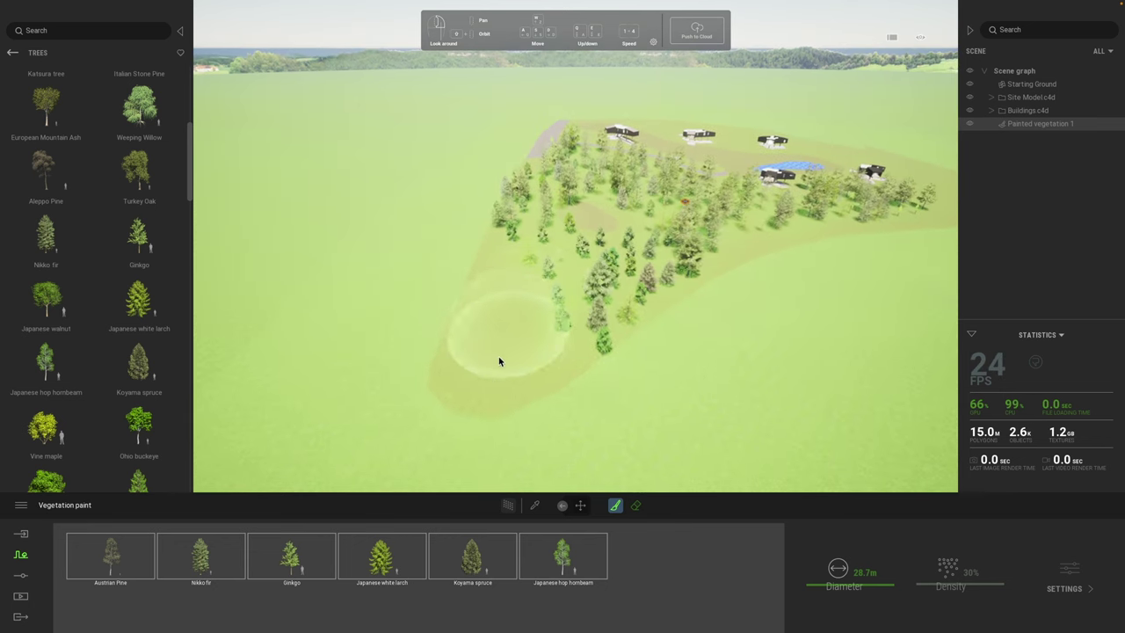
{"action": "mouse_move", "coordinate": [497, 369]}
{"action": "left_mouse_down"}
{"action": "mouse_move", "coordinate": [490, 339]}
{"action": "mouse_move", "coordinate": [520, 279]}
{"action": "mouse_move", "coordinate": [534, 320]}
{"action": "mouse_move", "coordinate": [641, 250]}
{"action": "left_mouse_up"}
- Paint mixed trees between the road and the nearest cabin, then along the grass behind the neighbouring cabin
{"action": "middle_click_drag", "start_coordinate": [667, 236], "coordinate": [653, 319]}
{"action": "key", "text": "w"}
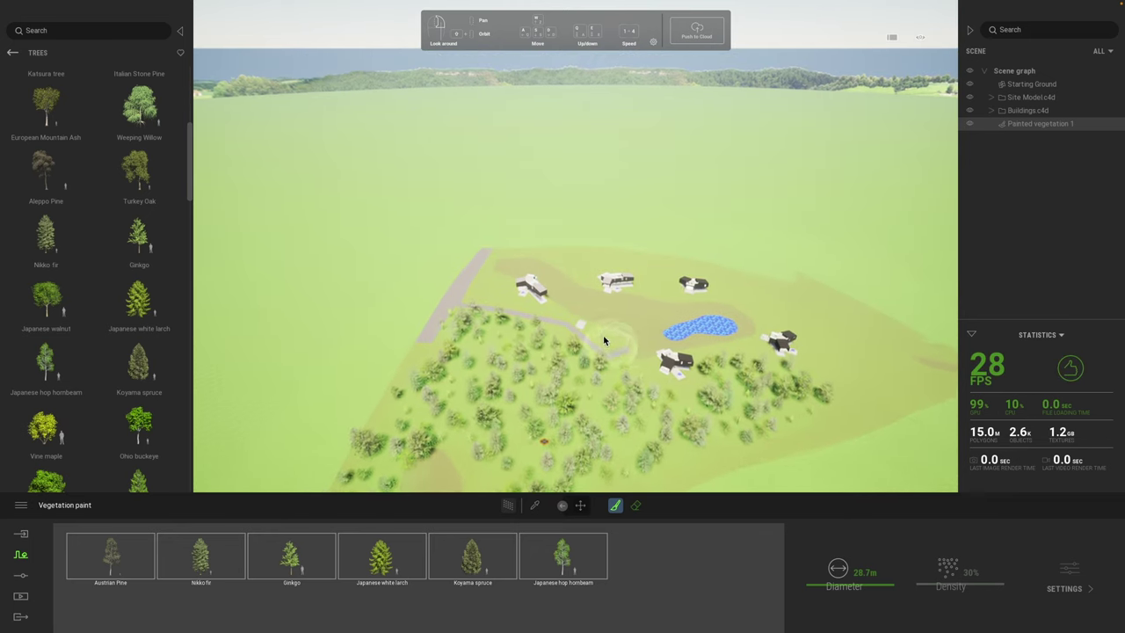
{"action": "right_click_drag", "start_coordinate": [570, 299], "coordinate": [570, 306]}
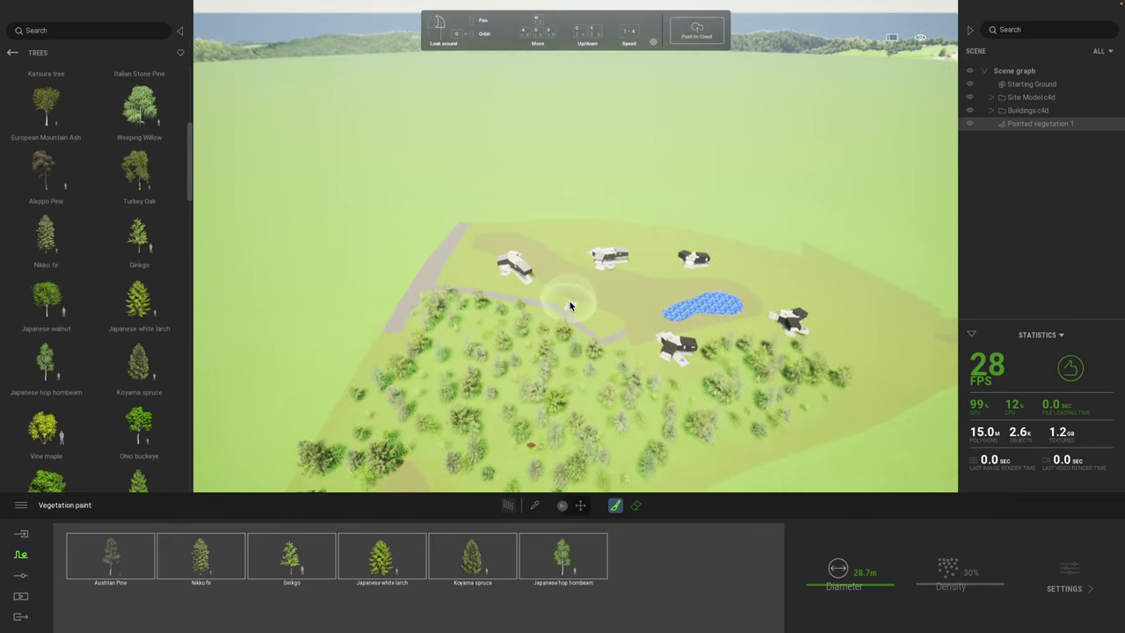
{"action": "key", "text": "w"}
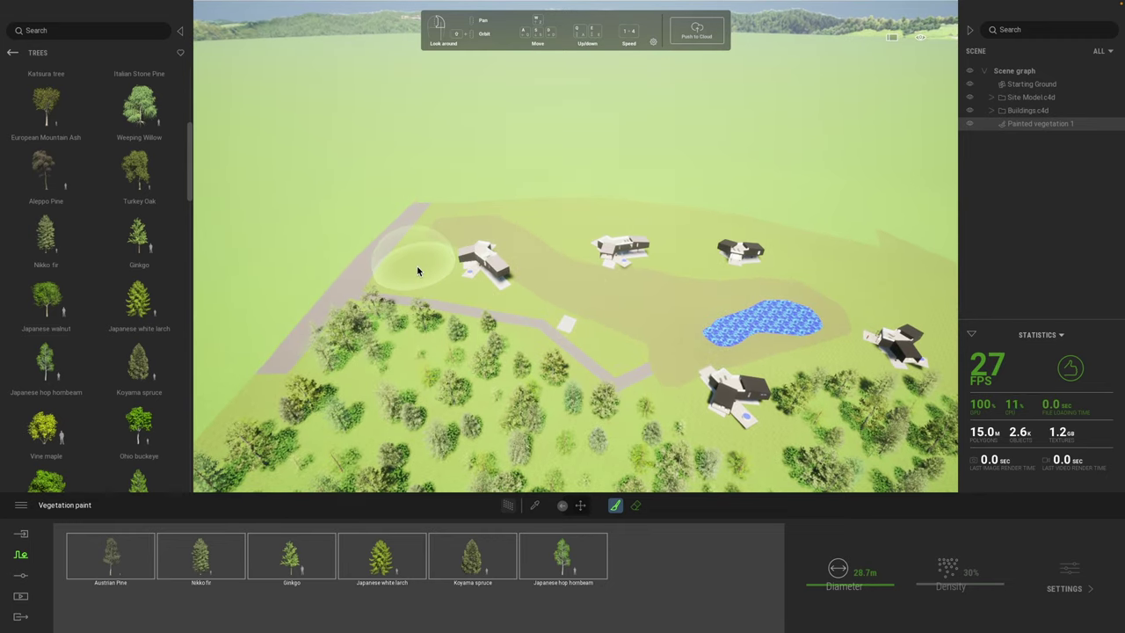
{"action": "left_click", "coordinate": [416, 265]}
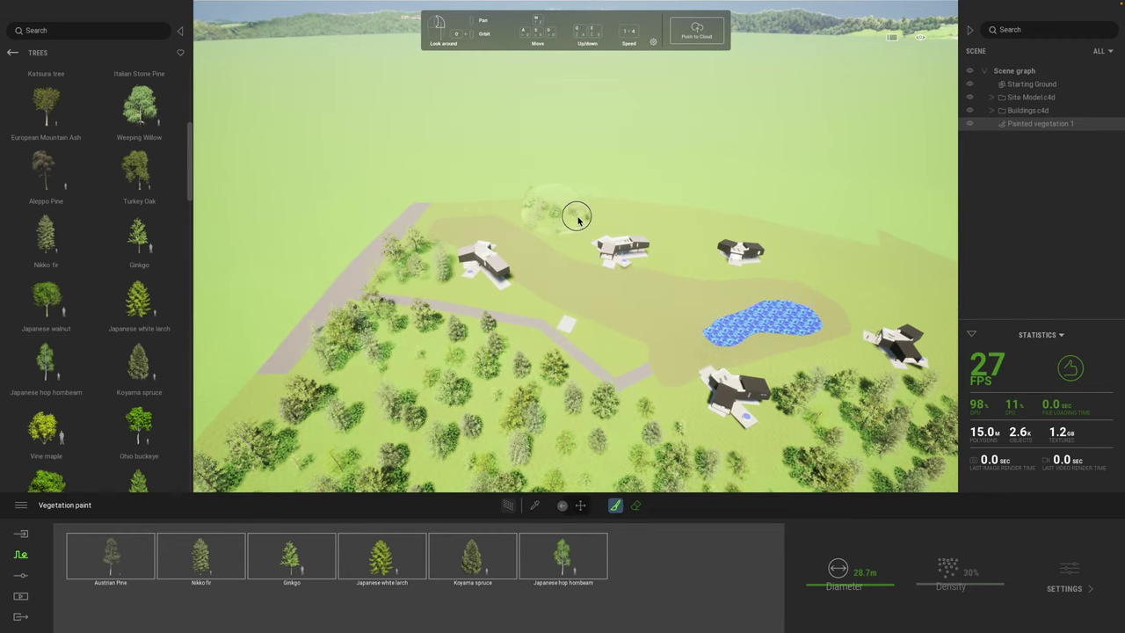
{"action": "left_click_drag", "start_coordinate": [577, 216], "coordinate": [597, 219]}
{"action": "right_click_drag", "start_coordinate": [517, 219], "coordinate": [523, 217]}
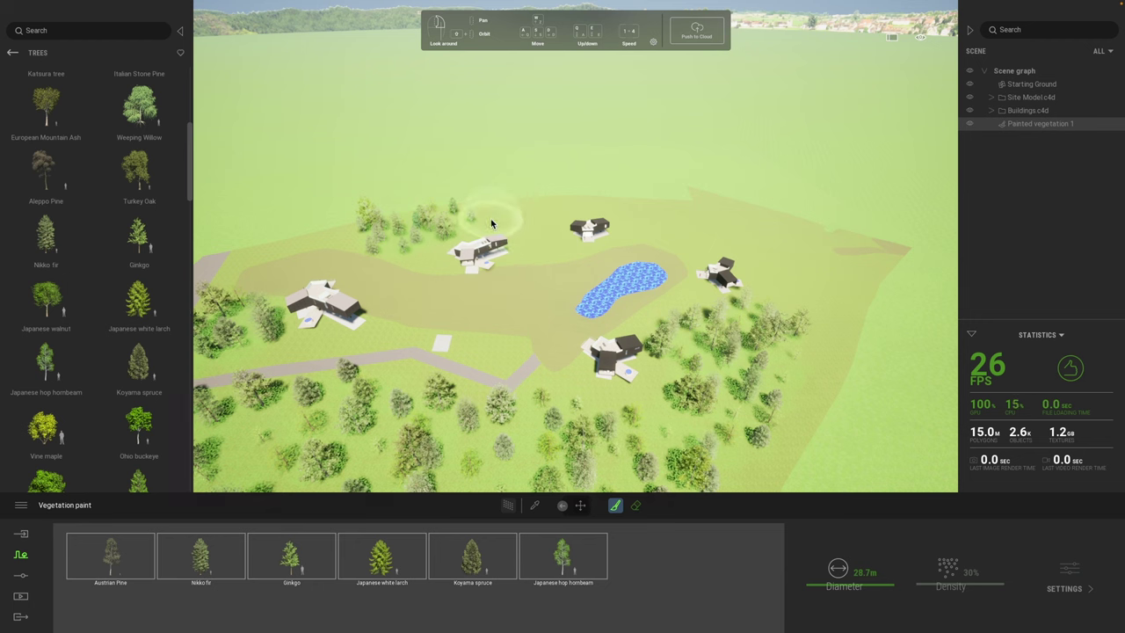
- Paint mixed trees behind the cabins beyond the pond and around the site's outer edge to the existing woodland
{"action": "mouse_move", "coordinate": [493, 225]}
{"action": "left_mouse_down"}
{"action": "mouse_move", "coordinate": [527, 217]}
{"action": "mouse_move", "coordinate": [551, 240]}
{"action": "left_mouse_up"}
{"action": "left_click_drag", "start_coordinate": [645, 228], "coordinate": [728, 233]}
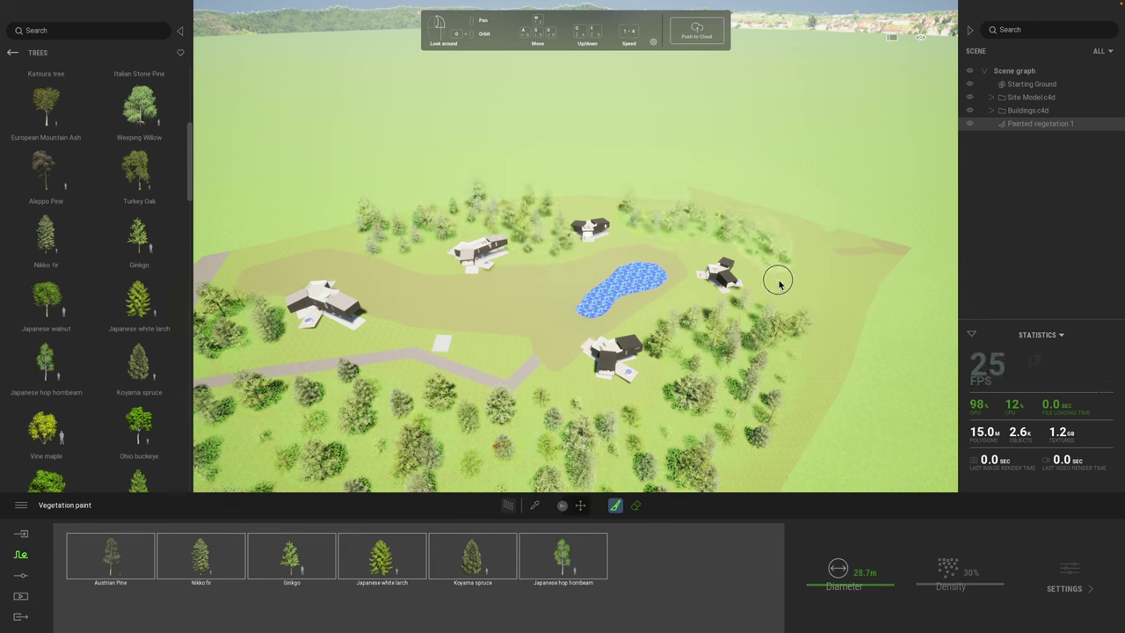
{"action": "left_click_drag", "start_coordinate": [772, 273], "coordinate": [829, 278]}
{"action": "left_click_drag", "start_coordinate": [788, 353], "coordinate": [719, 440]}
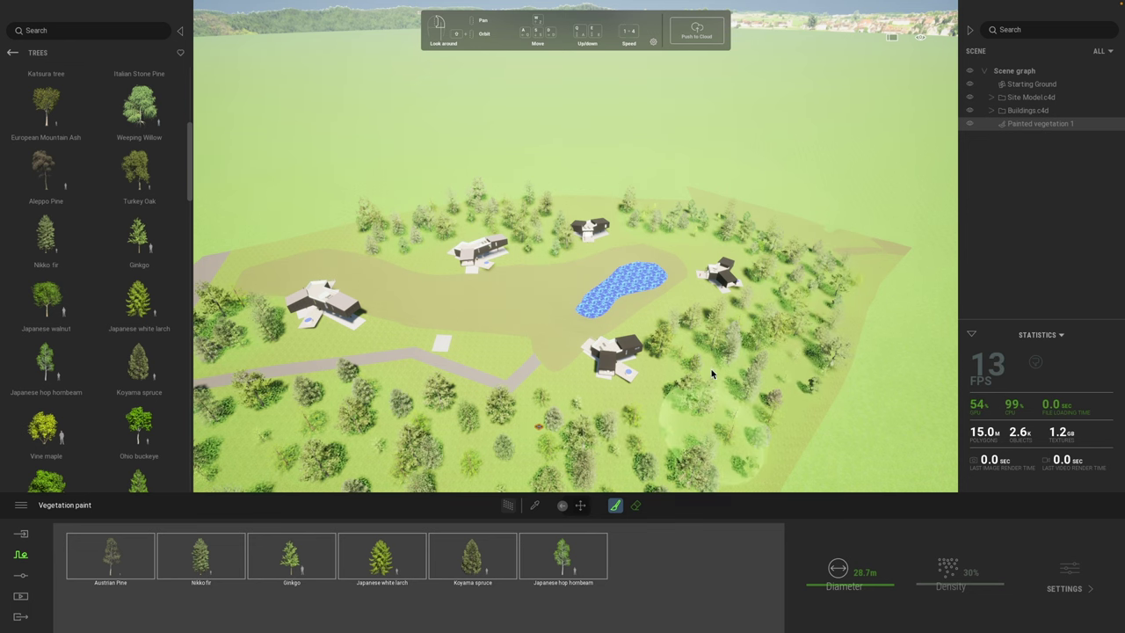
{"action": "left_click_drag", "start_coordinate": [712, 395], "coordinate": [705, 364]}
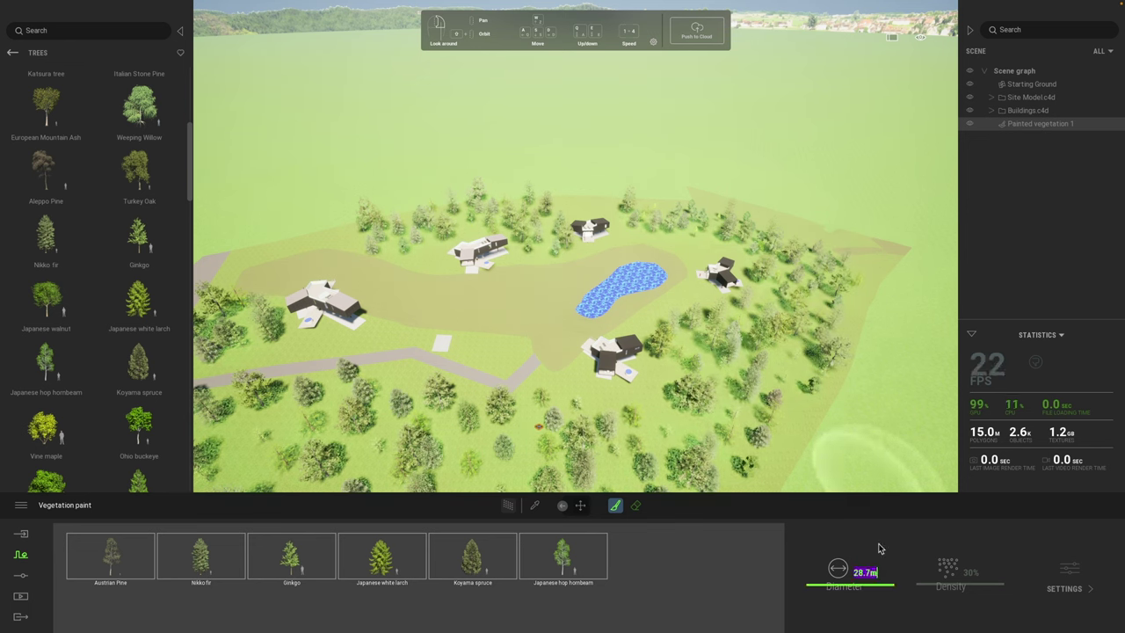
- Reduce the vegetation brush diameter to 12 m and paint small trees around the cabin between the track's end and the pond
{"action": "type", "text": "10"}
{"action": "key", "text": "Return"}
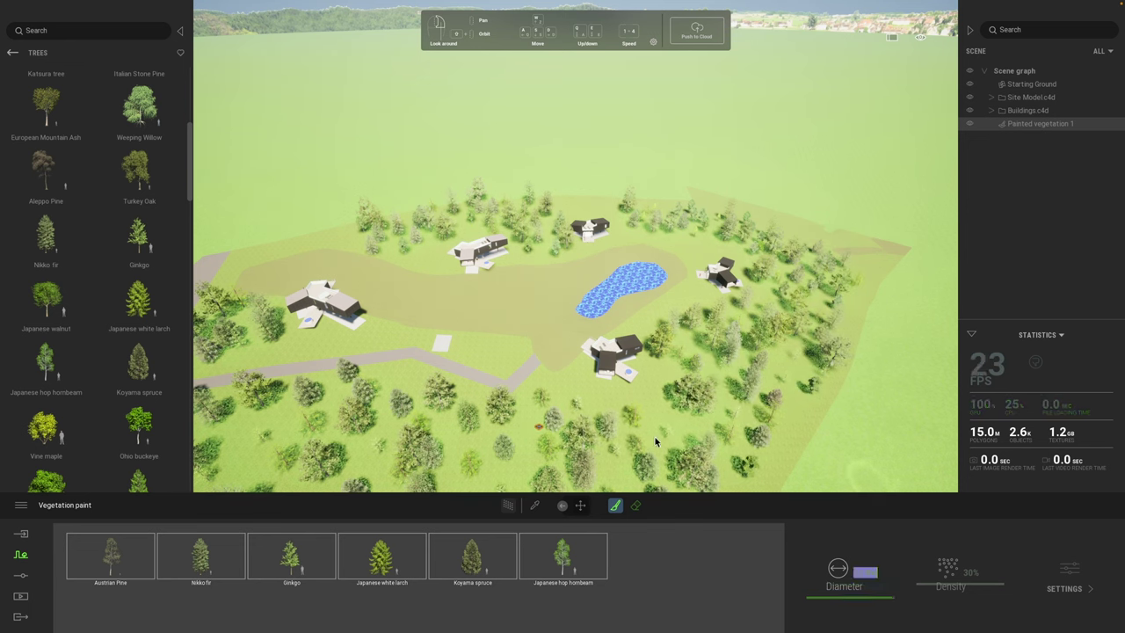
{"action": "scroll", "coordinate": [585, 422], "scroll_direction": "up", "scroll_amount": 3}
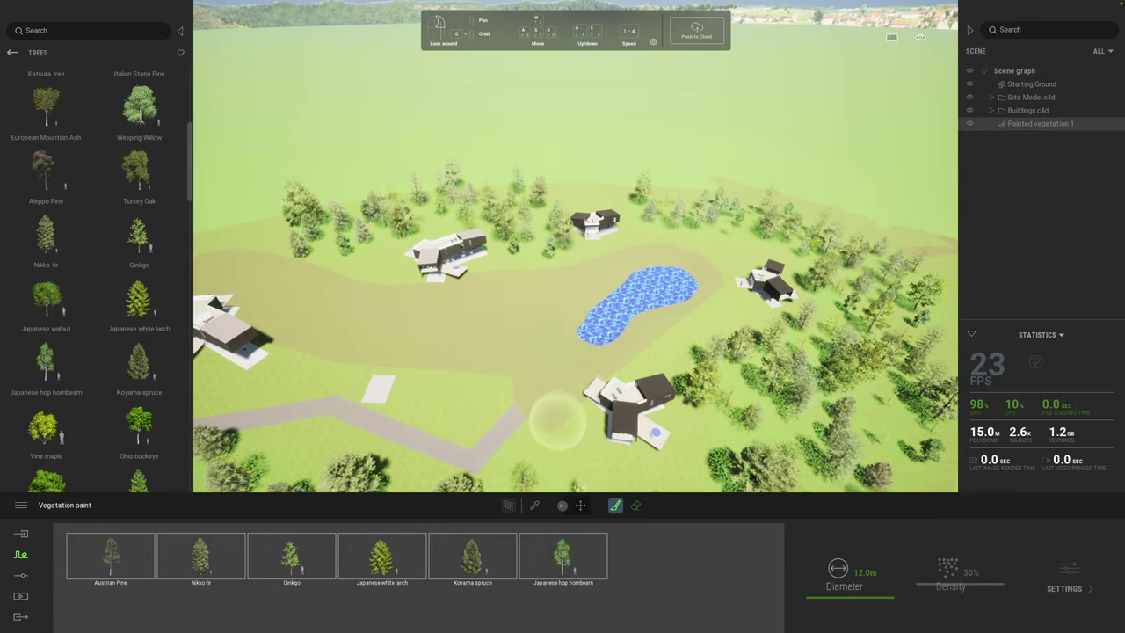
{"action": "middle_click_drag", "start_coordinate": [554, 427], "coordinate": [626, 282]}
{"action": "scroll", "coordinate": [618, 321], "scroll_direction": "up", "scroll_amount": 5}
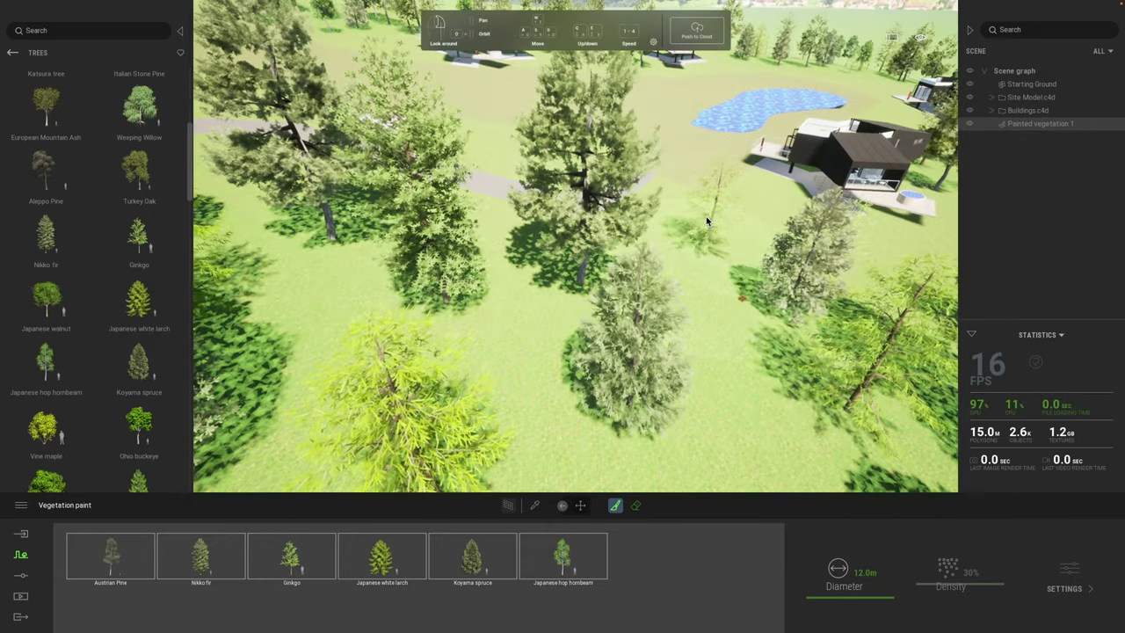
{"action": "scroll", "coordinate": [677, 238], "scroll_direction": "down", "scroll_amount": 5}
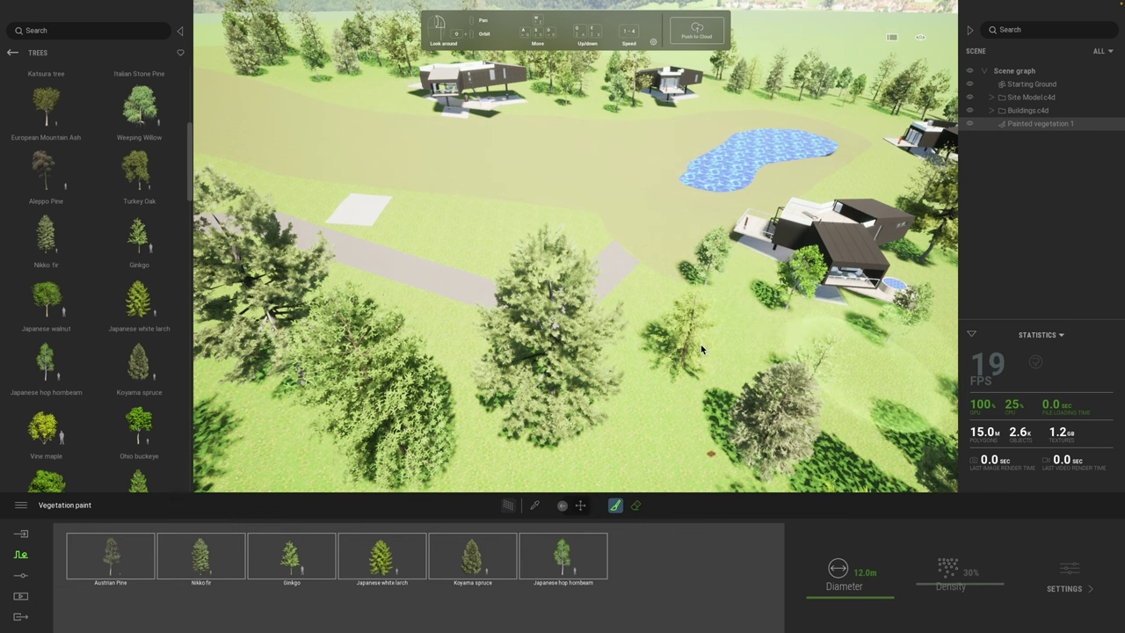
{"action": "scroll", "coordinate": [867, 369], "scroll_direction": "down", "scroll_amount": 3}
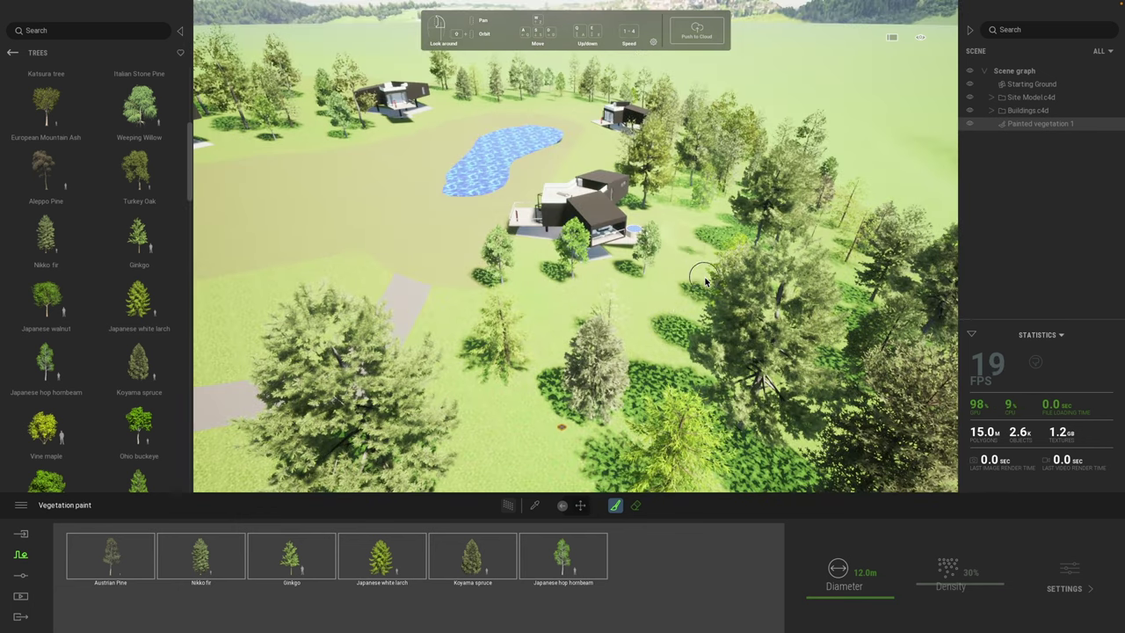
{"action": "scroll", "coordinate": [475, 308], "scroll_direction": "down", "scroll_amount": 5}
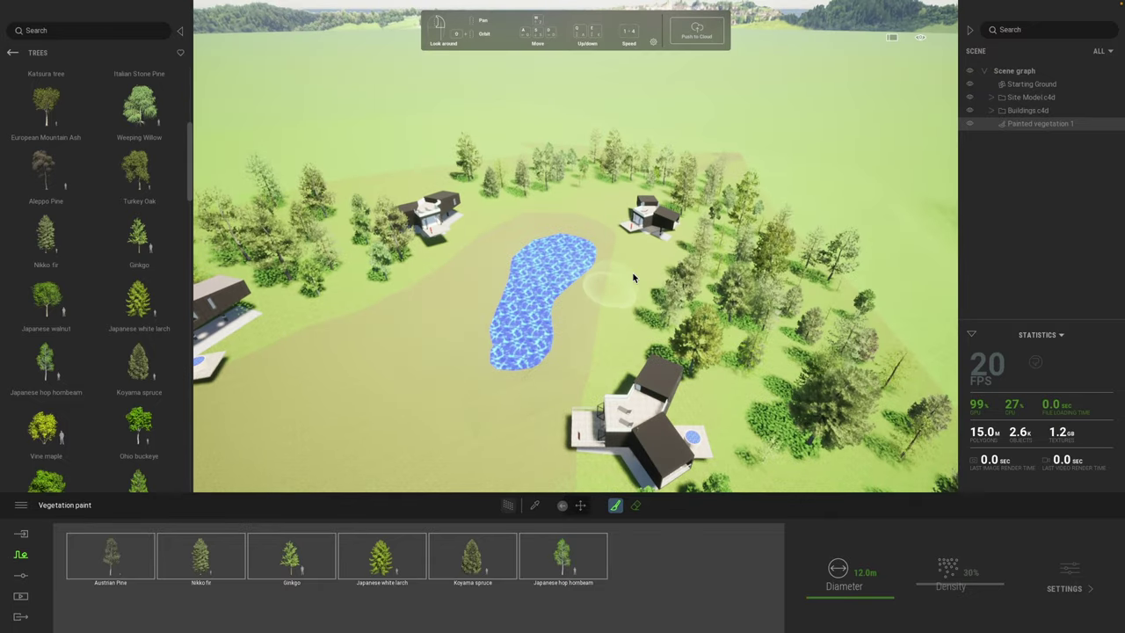
- Fill the gaps between the cabins around the pond with mixed trees, continuing along the edge of the brown clearing
{"action": "left_click_drag", "start_coordinate": [643, 265], "coordinate": [617, 360]}
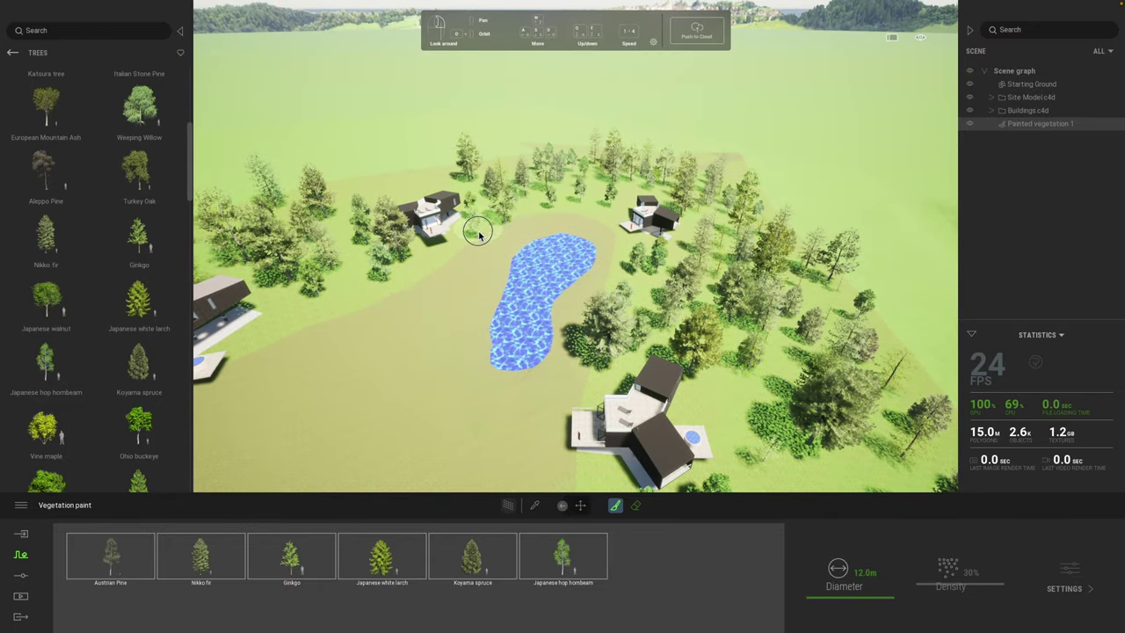
{"action": "mouse_move", "coordinate": [378, 272]}
{"action": "left_mouse_down"}
{"action": "mouse_move", "coordinate": [326, 312]}
{"action": "mouse_move", "coordinate": [284, 311]}
{"action": "left_mouse_up"}
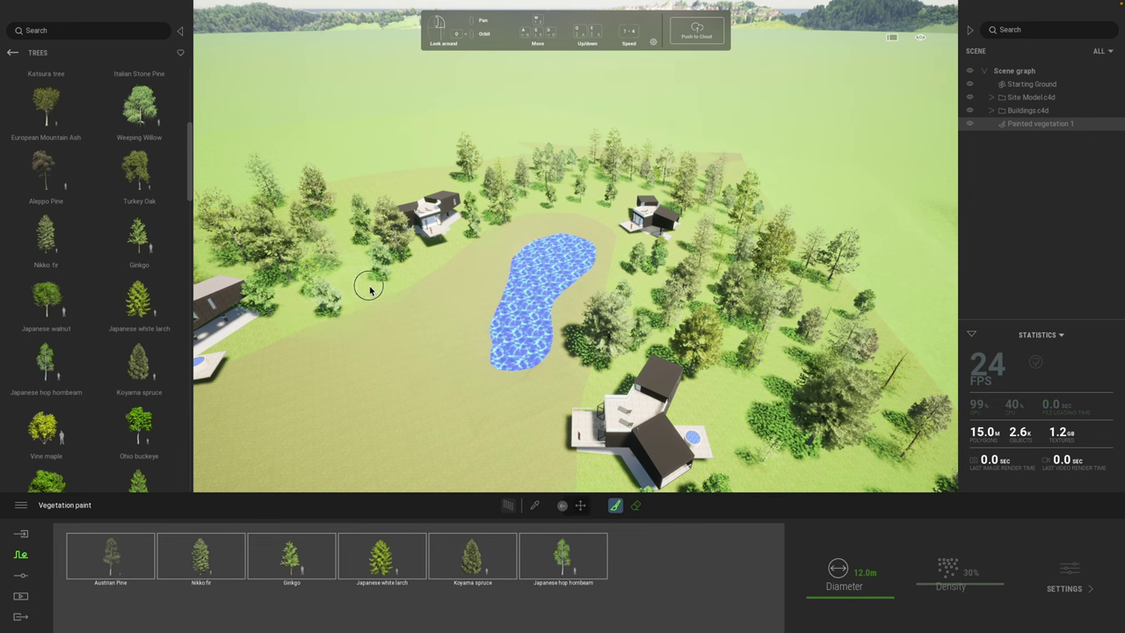
{"action": "right_click_drag", "start_coordinate": [332, 283], "coordinate": [410, 301]}
{"action": "mouse_move", "coordinate": [410, 301]}
{"action": "left_mouse_down"}
{"action": "mouse_move", "coordinate": [500, 299]}
{"action": "mouse_move", "coordinate": [601, 362]}
{"action": "mouse_move", "coordinate": [483, 380]}
{"action": "mouse_move", "coordinate": [407, 373]}
{"action": "mouse_move", "coordinate": [394, 350]}
{"action": "left_mouse_up"}
{"action": "scroll", "coordinate": [392, 343], "scroll_direction": "down", "scroll_amount": 5}
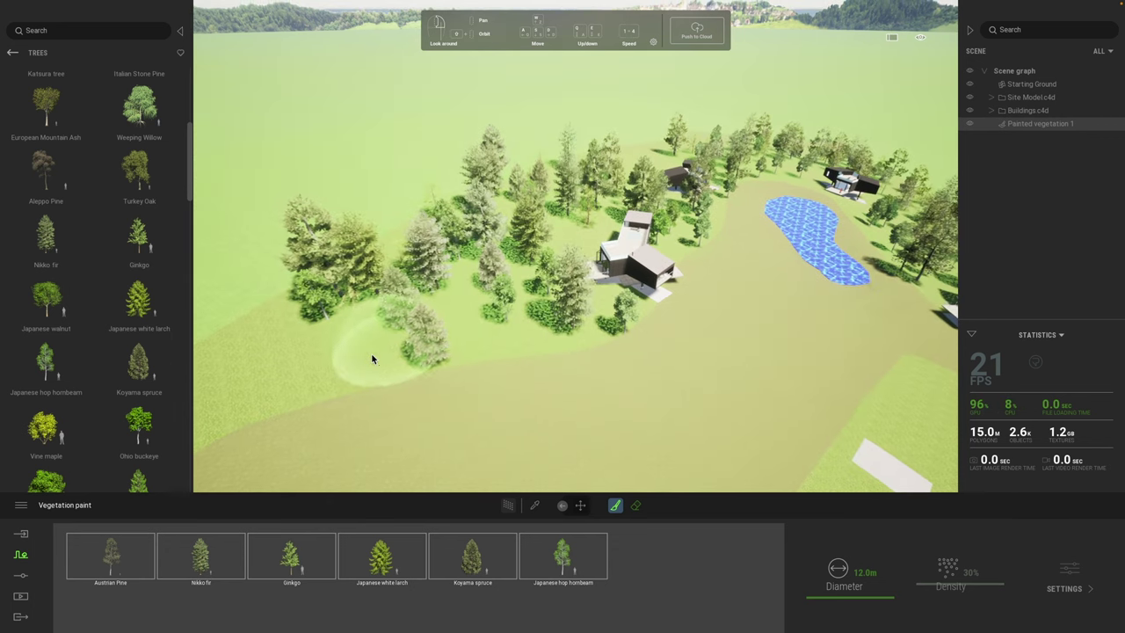
{"action": "left_click", "coordinate": [286, 370]}
{"action": "scroll", "coordinate": [299, 374], "scroll_direction": "down", "scroll_amount": 5}
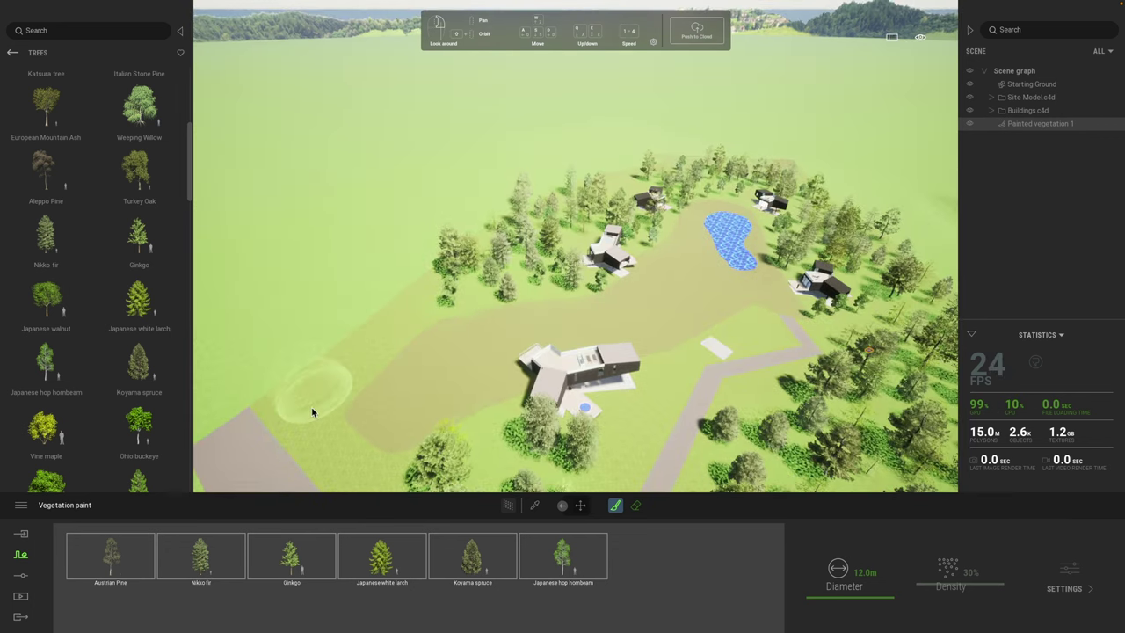
- Paint mixed trees along the clearing's outer edge, around the cabin nearest the road and beside the paved square near the track
{"action": "mouse_move", "coordinate": [433, 299]}
{"action": "left_mouse_down"}
{"action": "mouse_move", "coordinate": [445, 293]}
{"action": "mouse_move", "coordinate": [324, 416]}
{"action": "mouse_move", "coordinate": [366, 465]}
{"action": "mouse_move", "coordinate": [440, 458]}
{"action": "left_mouse_up"}
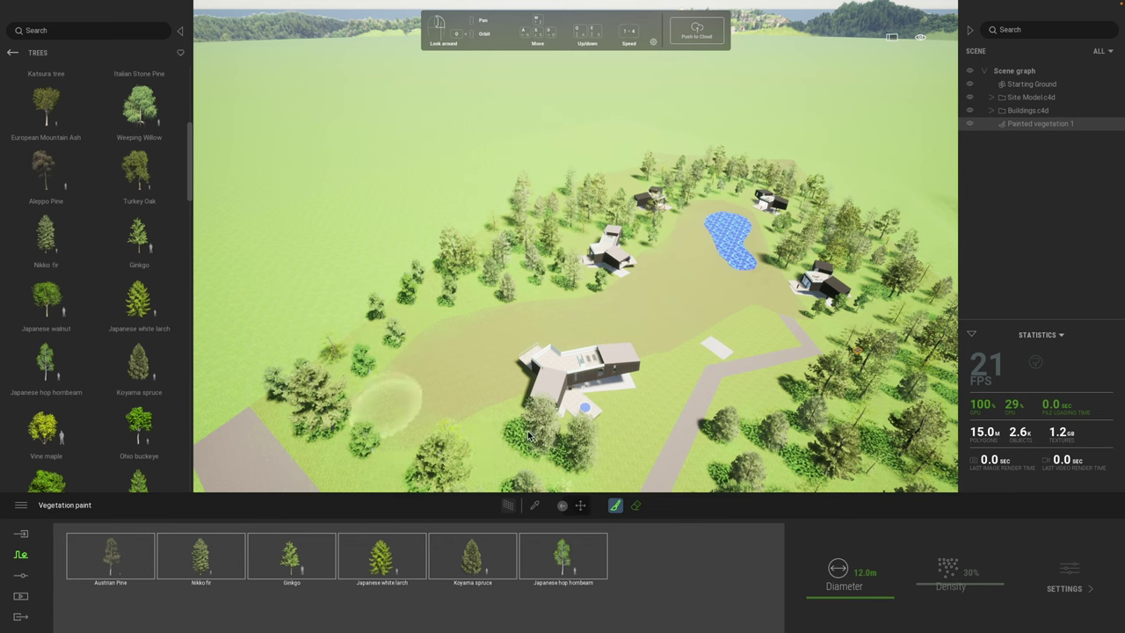
{"action": "left_click_drag", "start_coordinate": [627, 442], "coordinate": [688, 362]}
{"action": "left_click_drag", "start_coordinate": [771, 329], "coordinate": [757, 343]}
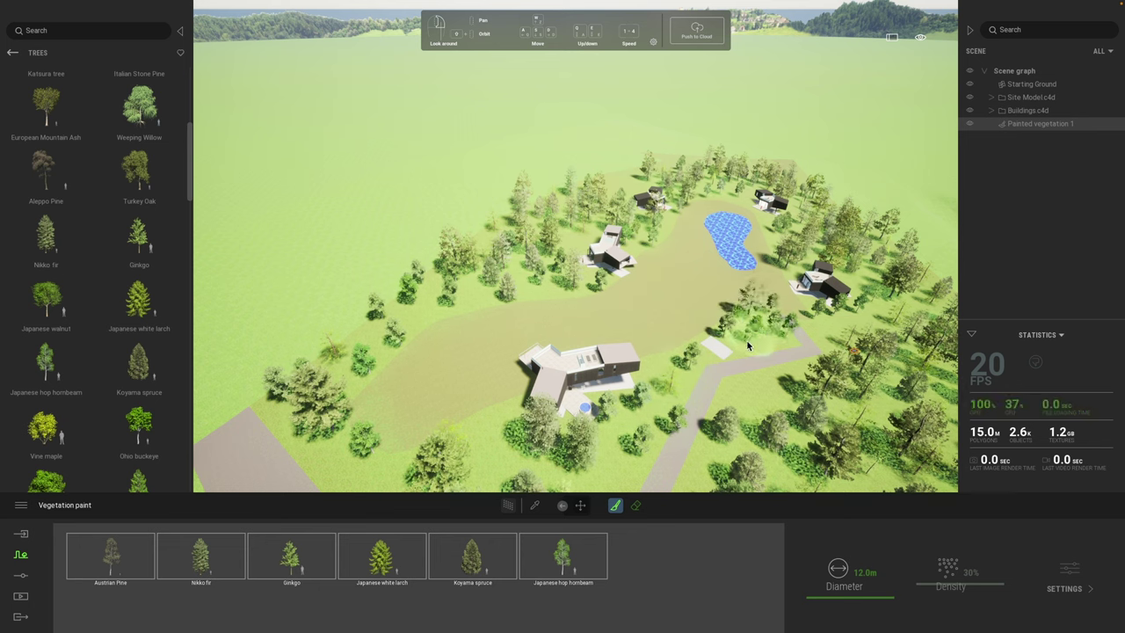
{"action": "left_click_drag", "start_coordinate": [453, 320], "coordinate": [403, 334]}
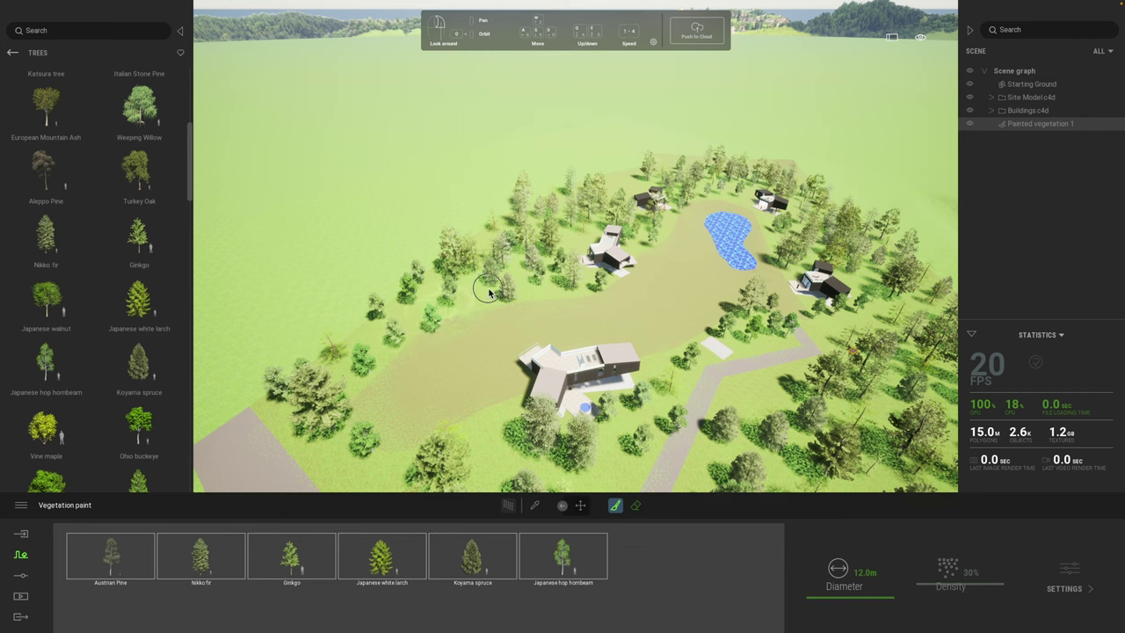
- Toggle the painted vegetation's visibility to compare the site with and without trees
{"action": "mouse_move", "coordinate": [373, 382]}
{"action": "right_mouse_down"}
{"action": "mouse_move", "coordinate": [448, 405]}
{"action": "mouse_move", "coordinate": [439, 421]}
{"action": "mouse_move", "coordinate": [435, 409]}
{"action": "right_mouse_up"}
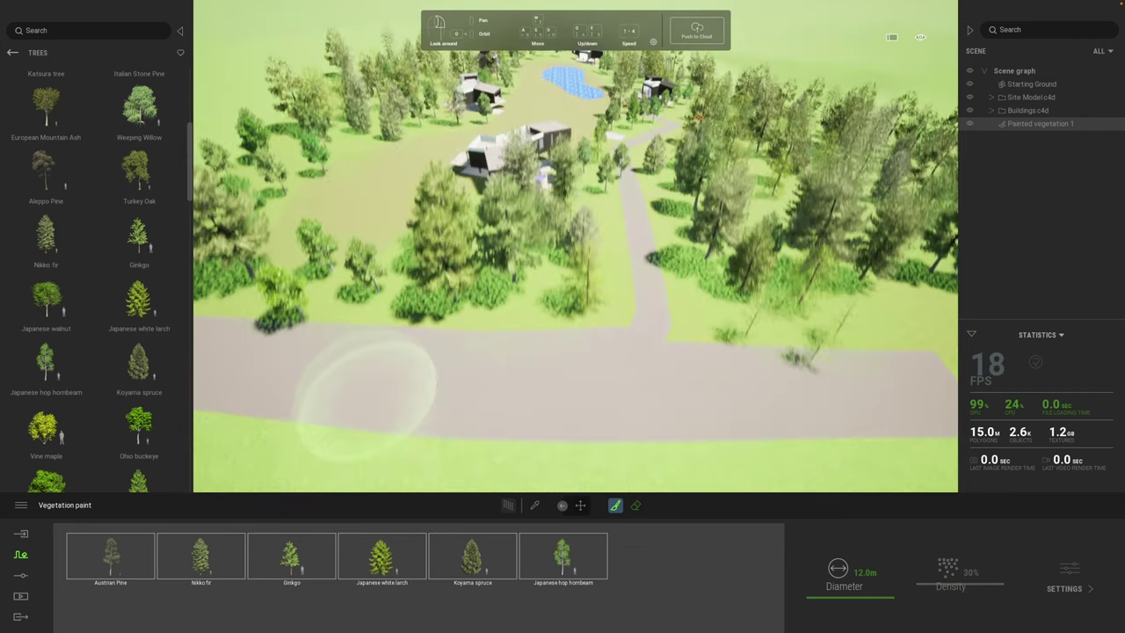
{"action": "scroll", "coordinate": [365, 387], "scroll_direction": "down", "scroll_amount": 8}
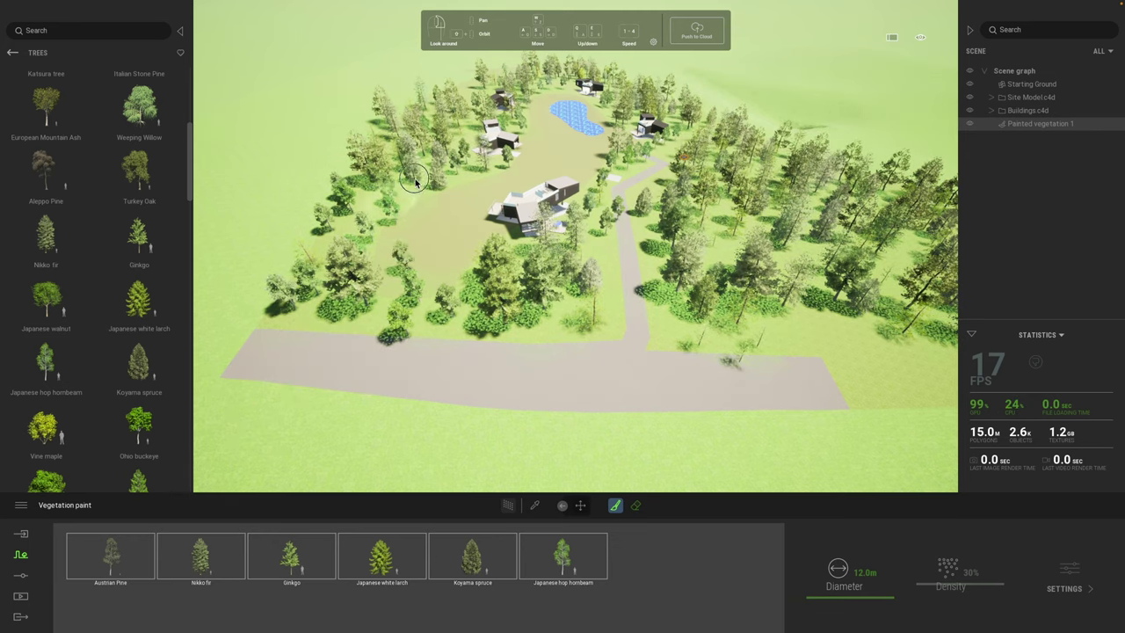
{"action": "left_click", "coordinate": [971, 125]}
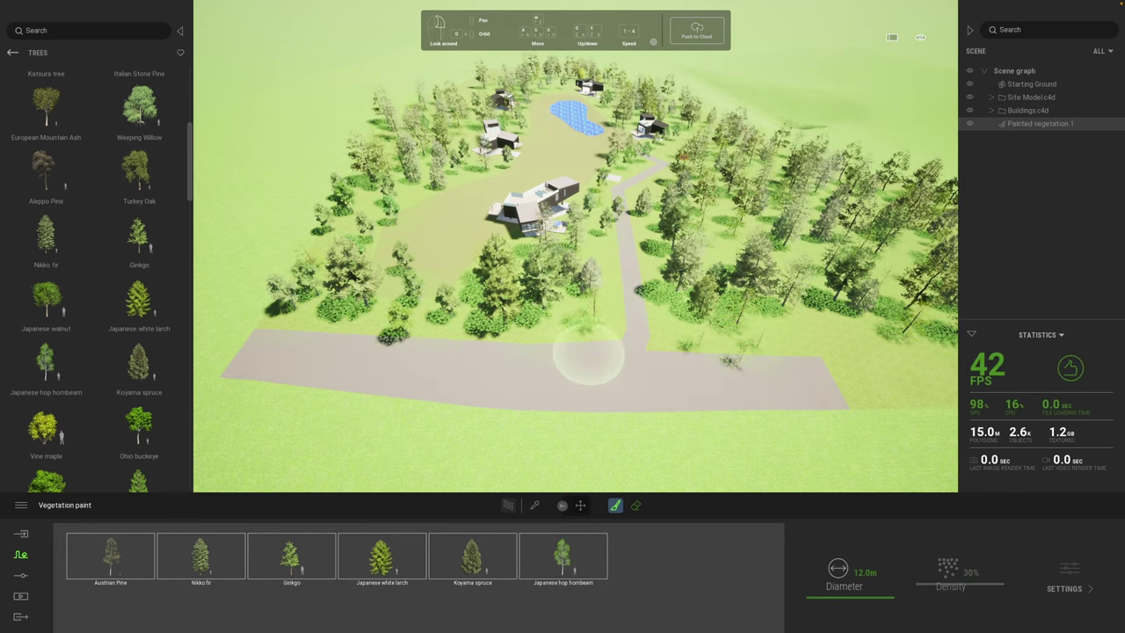
{"action": "right_click_drag", "start_coordinate": [589, 353], "coordinate": [590, 355]}
- Set the density of the Nikko fir in the painted vegetation to 83%
{"action": "left_click", "coordinate": [461, 557]}
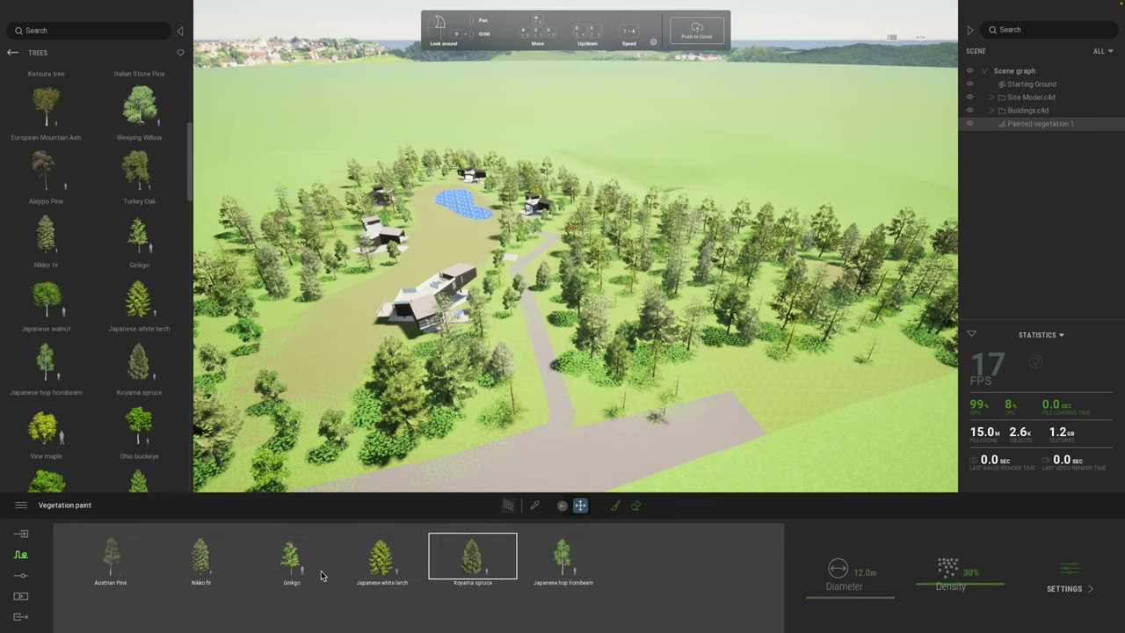
{"action": "left_click", "coordinate": [200, 555]}
{"action": "left_click_drag", "start_coordinate": [936, 587], "coordinate": [934, 545]}
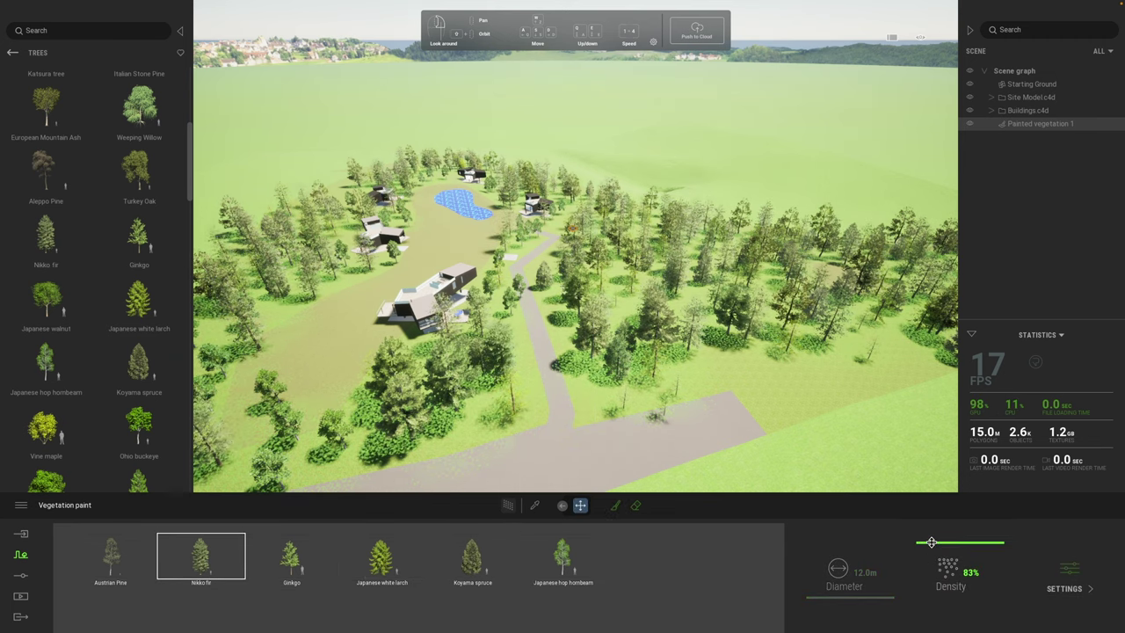
- Examine the painted woodland from the roadside and at low level among the trees towards the nearest cabin
{"action": "middle_click_drag", "start_coordinate": [380, 361], "coordinate": [685, 215]}
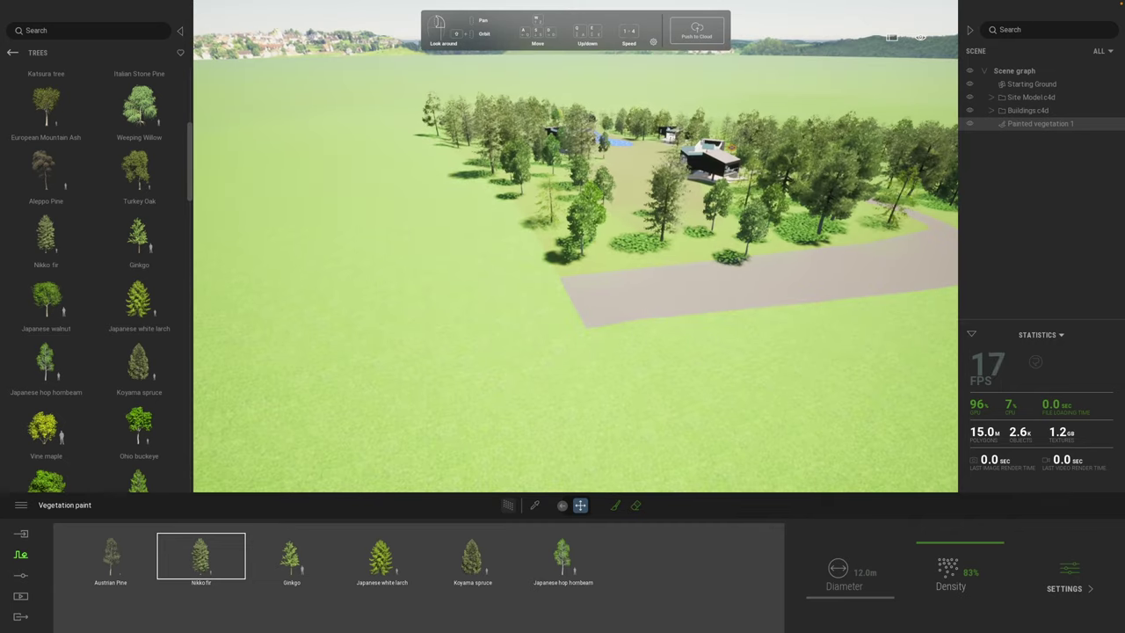
{"action": "scroll", "coordinate": [685, 215], "scroll_direction": "up", "scroll_amount": 3}
{"action": "right_click_drag", "start_coordinate": [685, 215], "coordinate": [653, 269]}
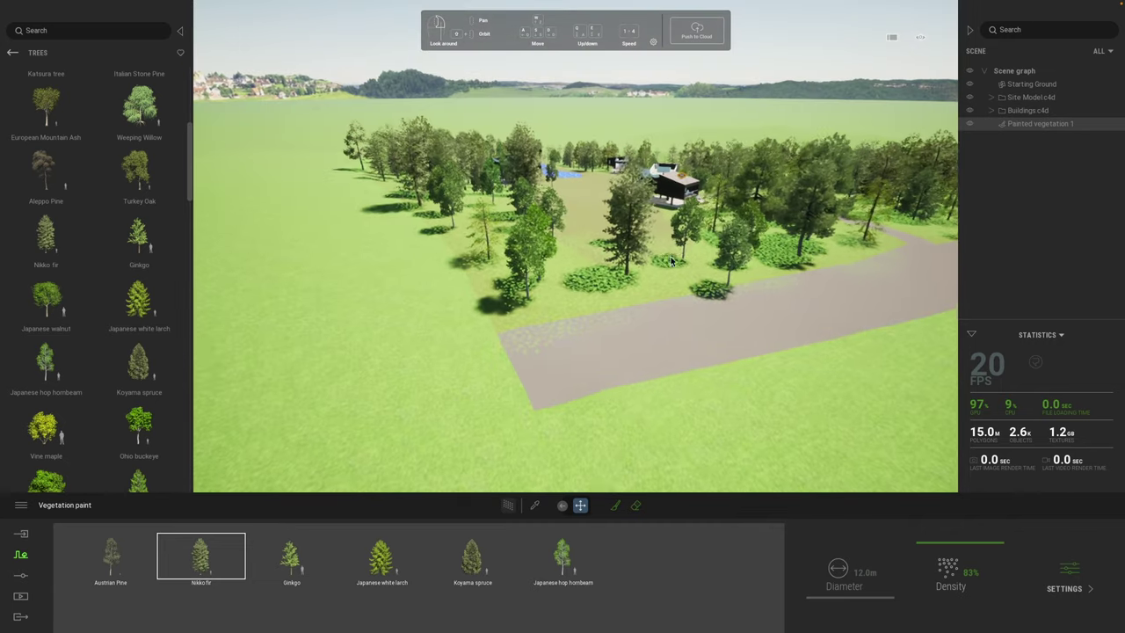
{"action": "scroll", "coordinate": [653, 268], "scroll_direction": "up", "scroll_amount": 3}
{"action": "key", "text": "w"}
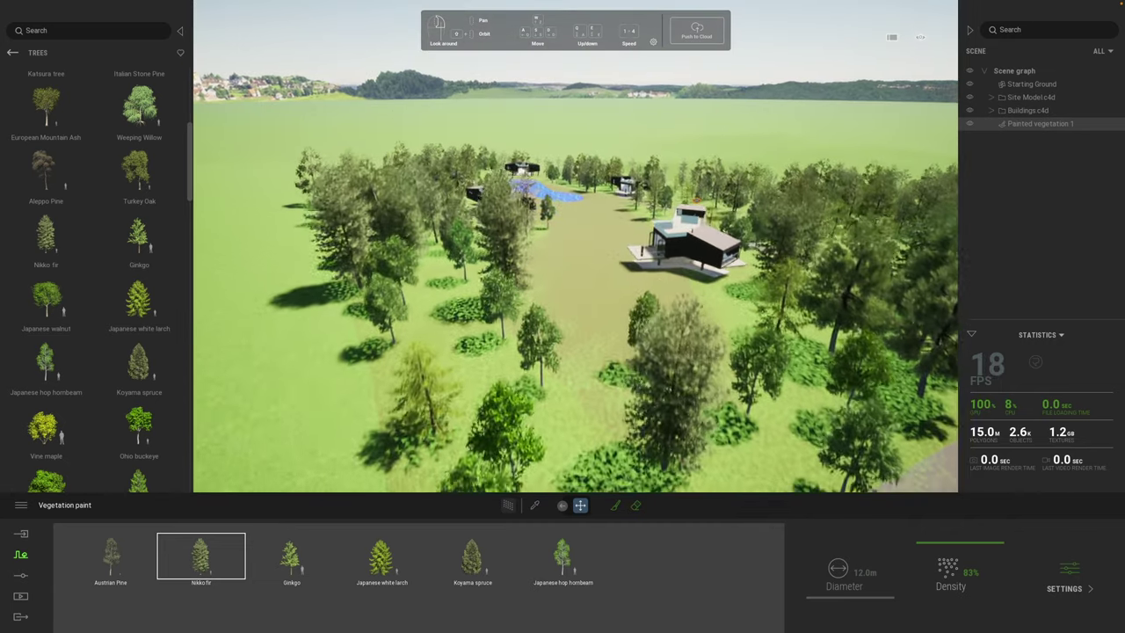
{"action": "key", "text": "q"}
{"action": "key", "text": "w"}
{"action": "right_click_drag", "start_coordinate": [655, 286], "coordinate": [603, 342]}
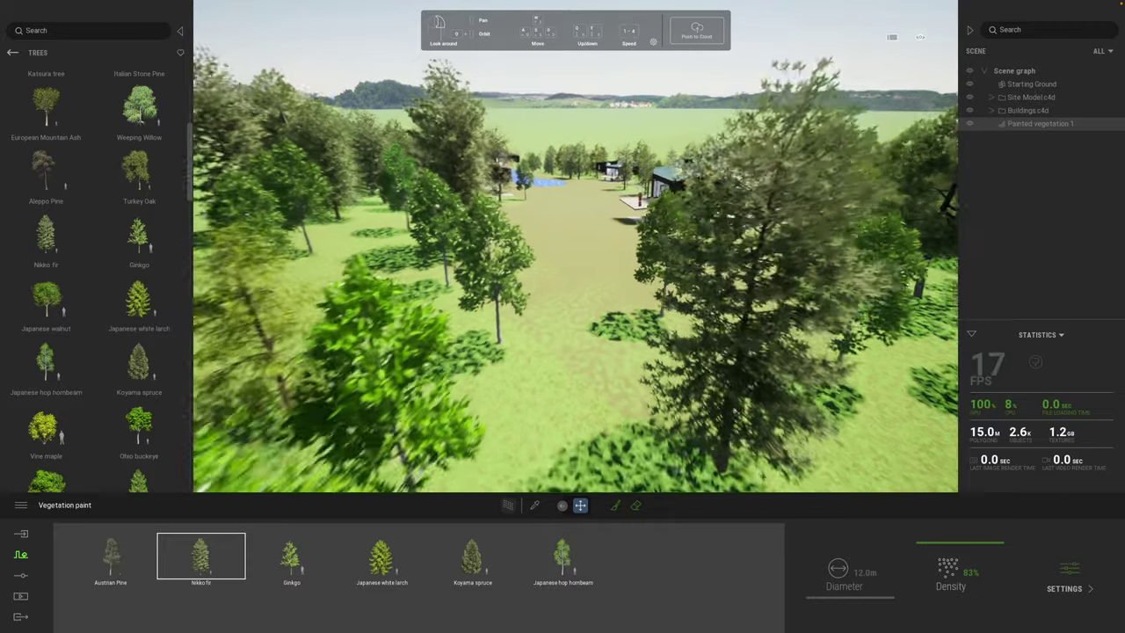
{"action": "scroll", "coordinate": [603, 340], "scroll_direction": "down", "scroll_amount": 8}
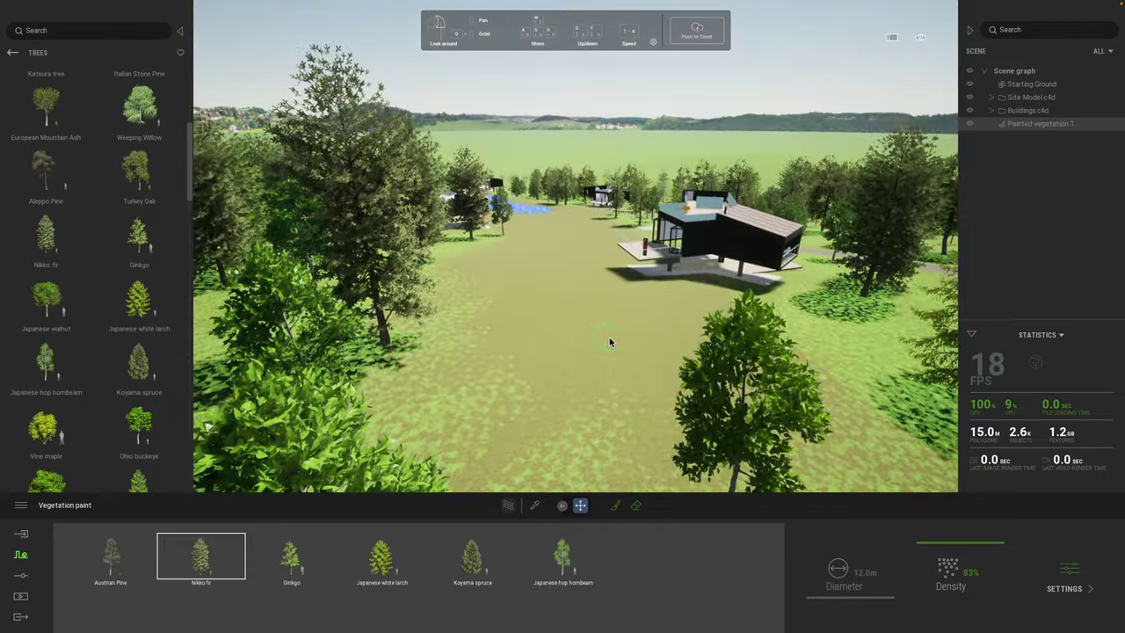
{"action": "right_click_drag", "start_coordinate": [608, 434], "coordinate": [630, 435]}
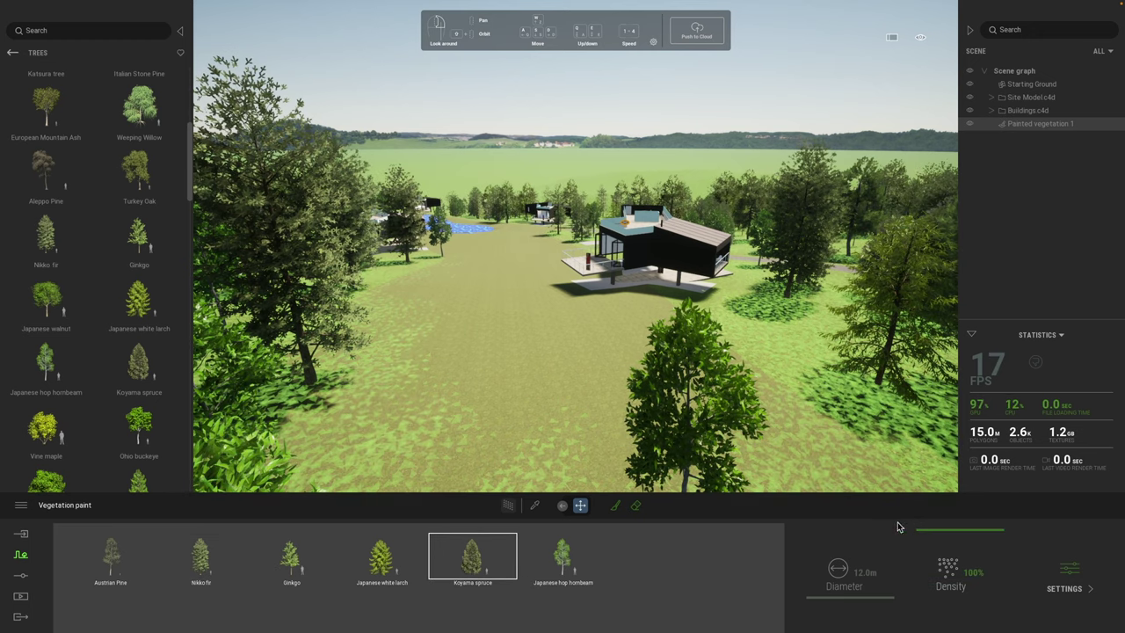
{"action": "scroll", "coordinate": [660, 341], "scroll_direction": "down", "scroll_amount": 3}
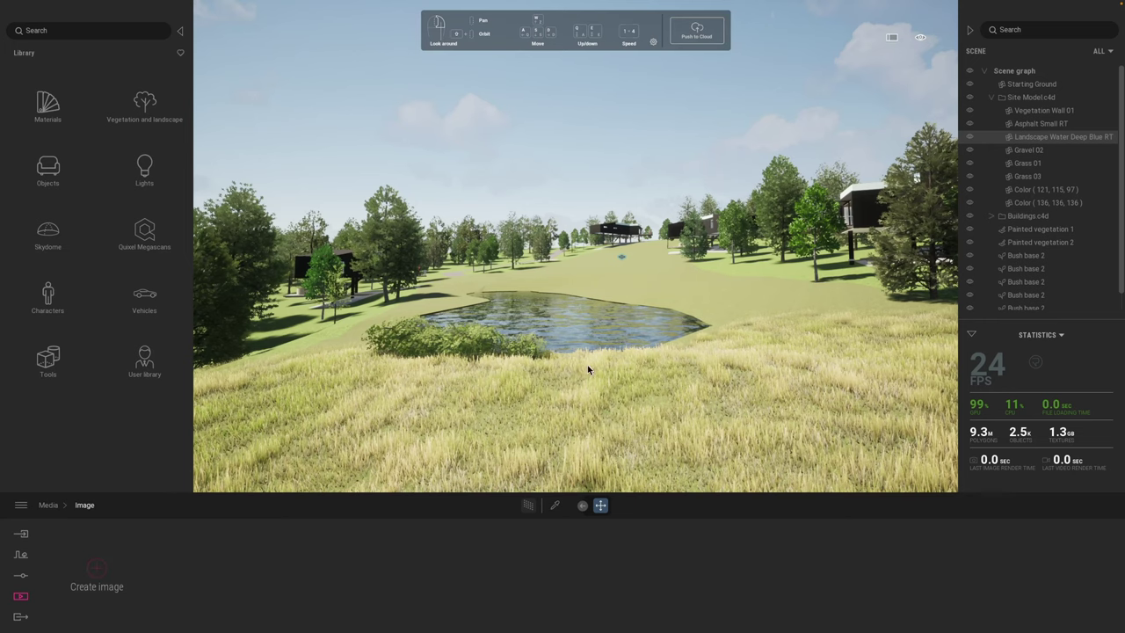
- Create an image looking across the tall grass and pond towards the cabins, and check its output size
{"action": "mouse_move", "coordinate": [602, 373]}
{"action": "right_mouse_down"}
{"action": "mouse_move", "coordinate": [525, 381]}
{"action": "mouse_move", "coordinate": [598, 376]}
{"action": "right_mouse_up"}
{"action": "scroll", "coordinate": [597, 377], "scroll_direction": "down", "scroll_amount": 4}
{"action": "scroll", "coordinate": [597, 377], "scroll_direction": "up", "scroll_amount": 7}
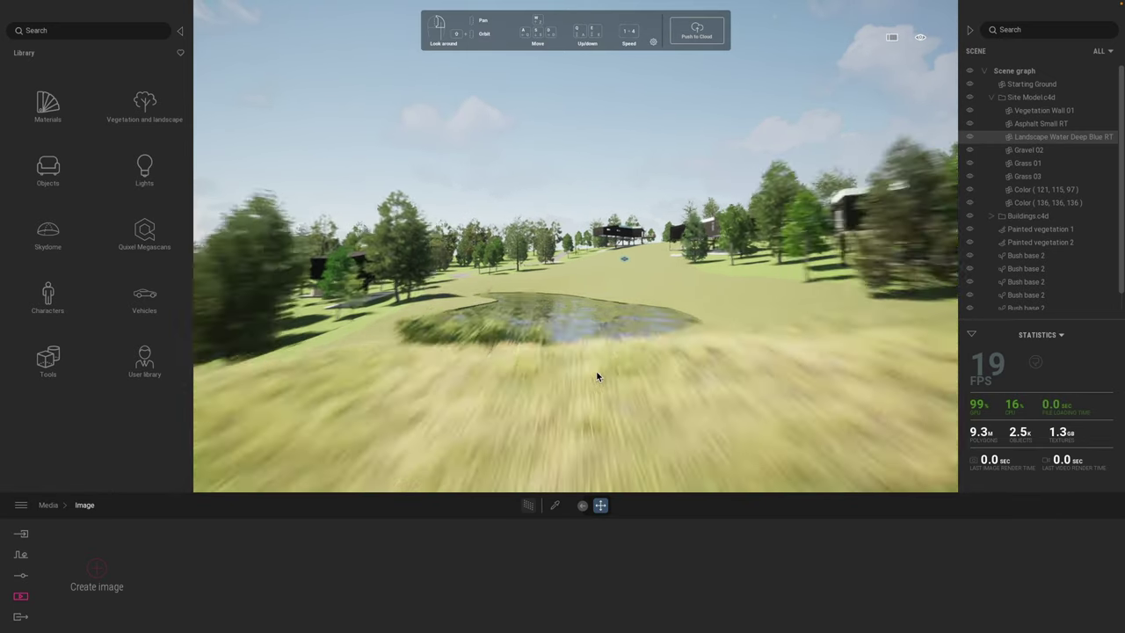
{"action": "key", "text": "s"}
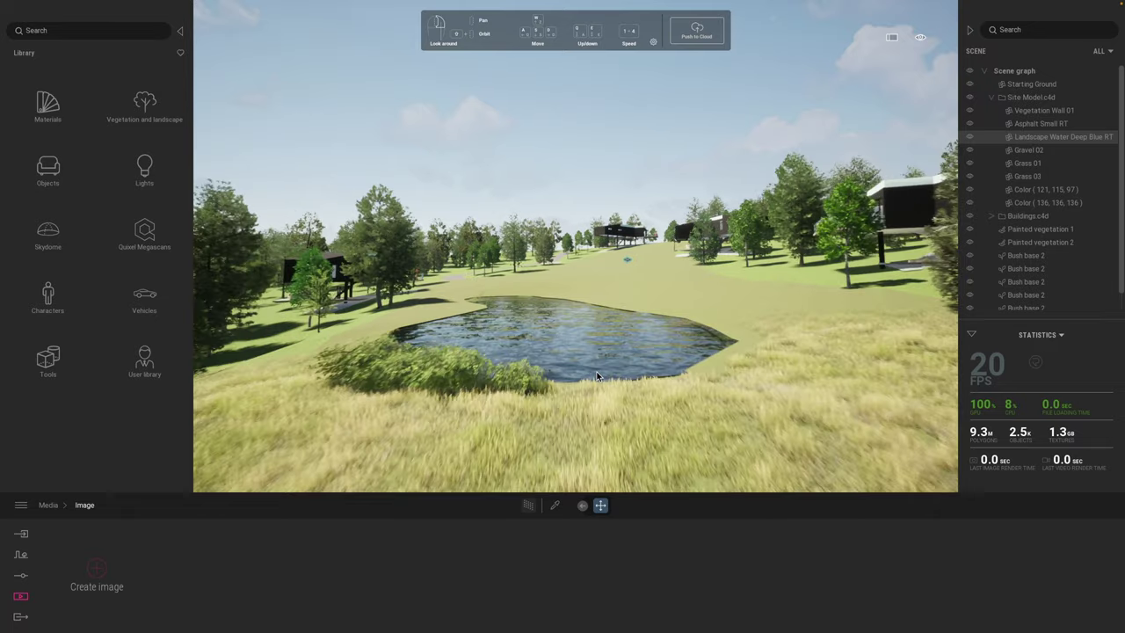
{"action": "right_click_drag", "start_coordinate": [597, 374], "coordinate": [601, 359]}
{"action": "left_click", "coordinate": [97, 572]}
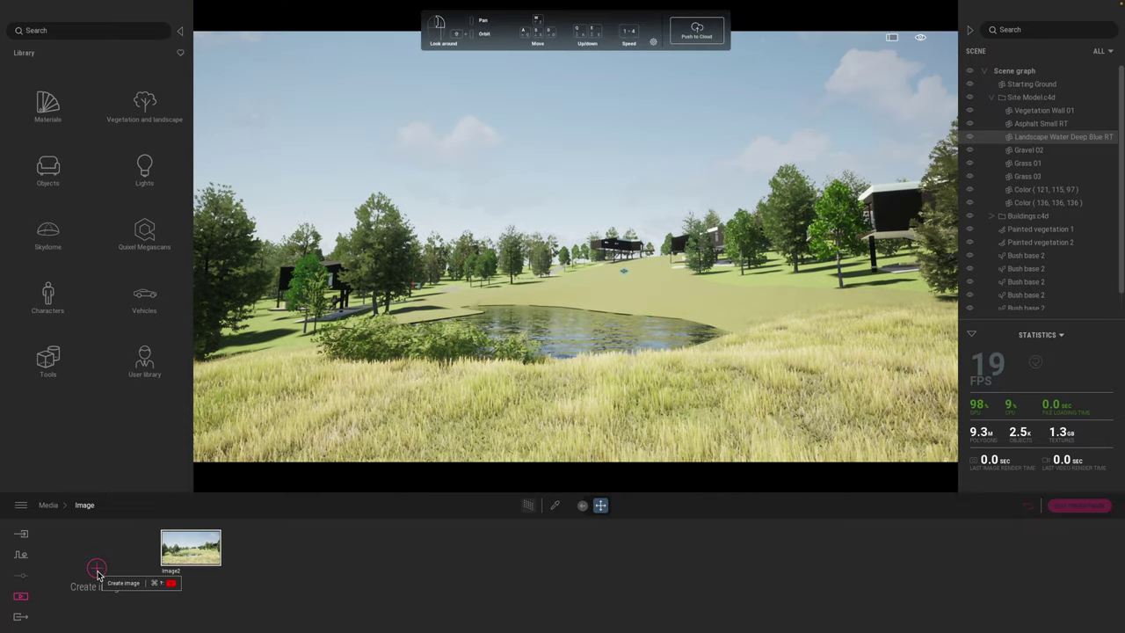
{"action": "left_click", "coordinate": [213, 572]}
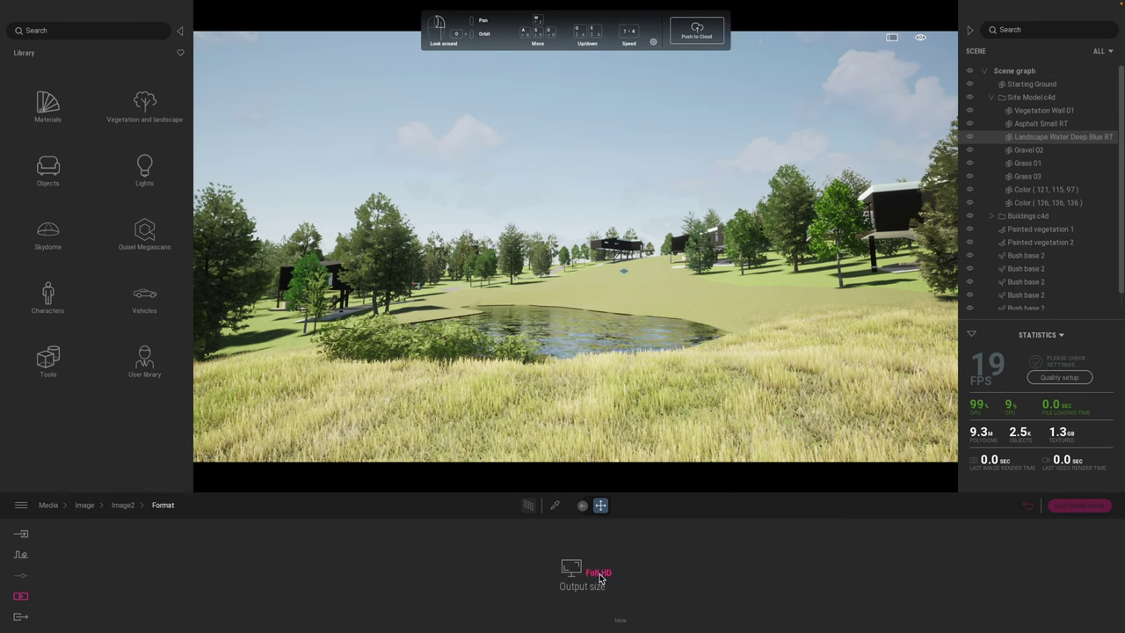
{"action": "left_click", "coordinate": [1028, 508]}
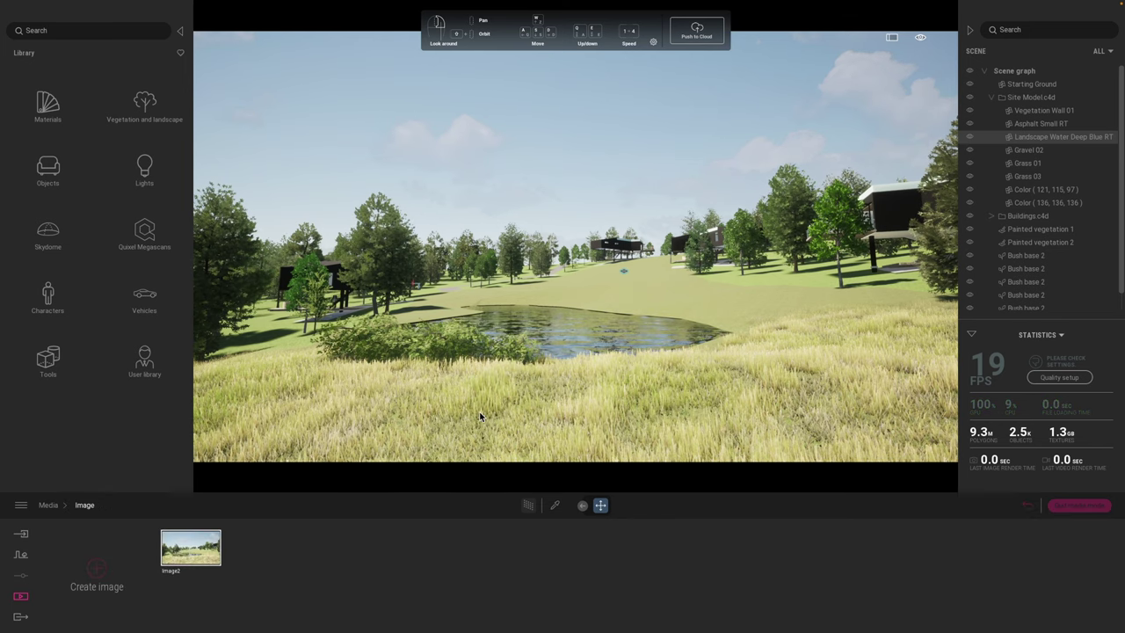
- Place two Rock 2 boulders in the foreground grass, one at each side of the pond view
{"action": "scroll", "coordinate": [634, 362], "scroll_direction": "up", "scroll_amount": 2}
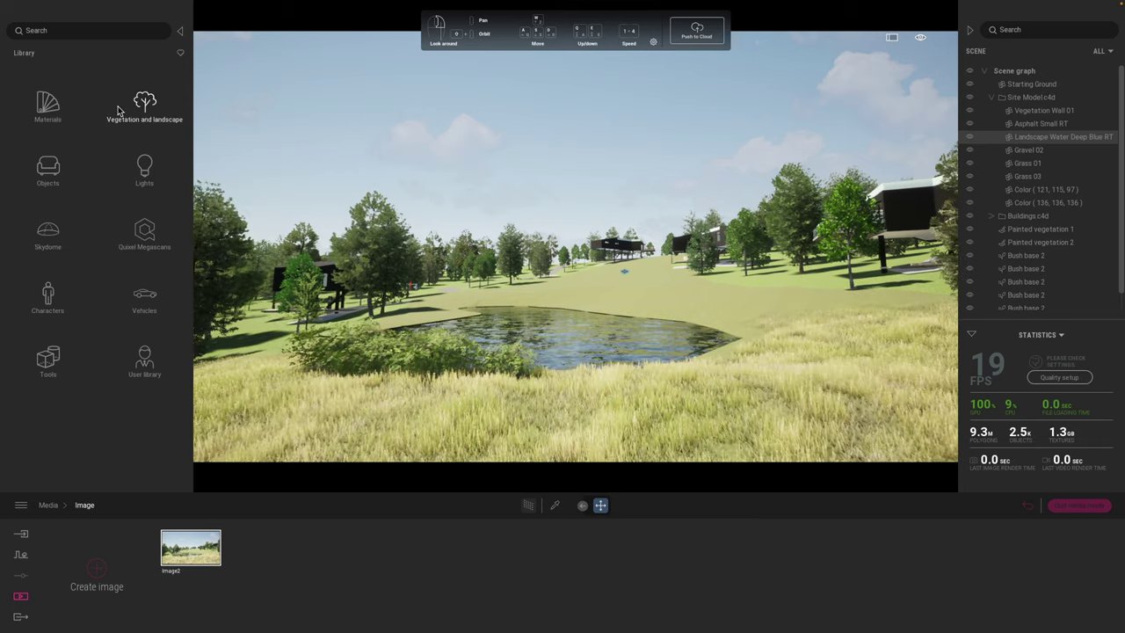
{"action": "left_click", "coordinate": [48, 171]}
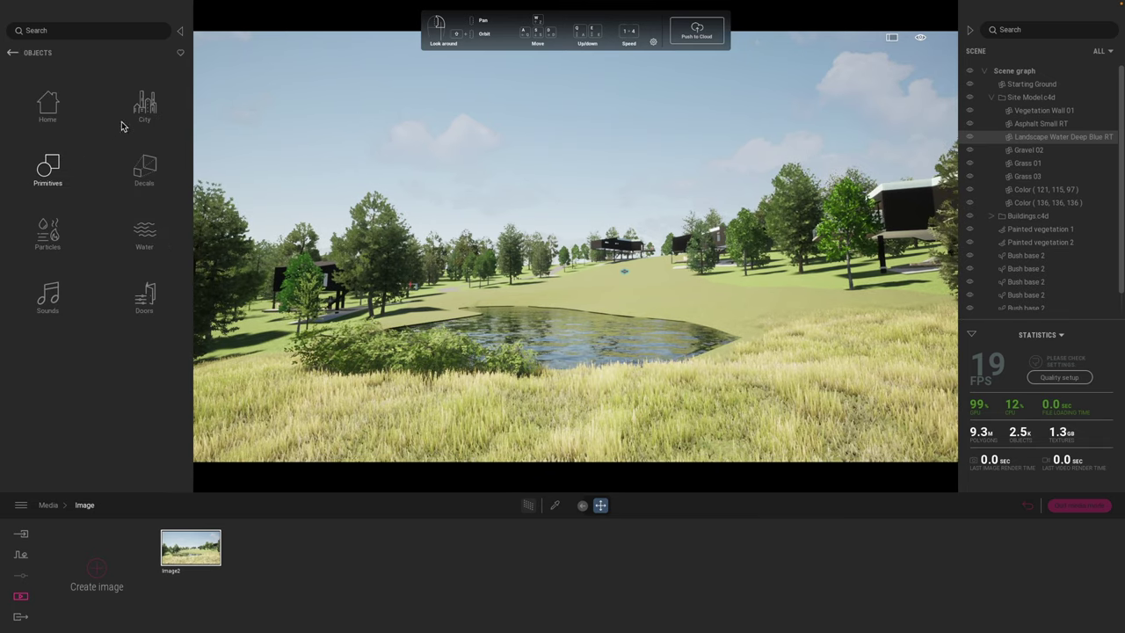
{"action": "left_click", "coordinate": [14, 54]}
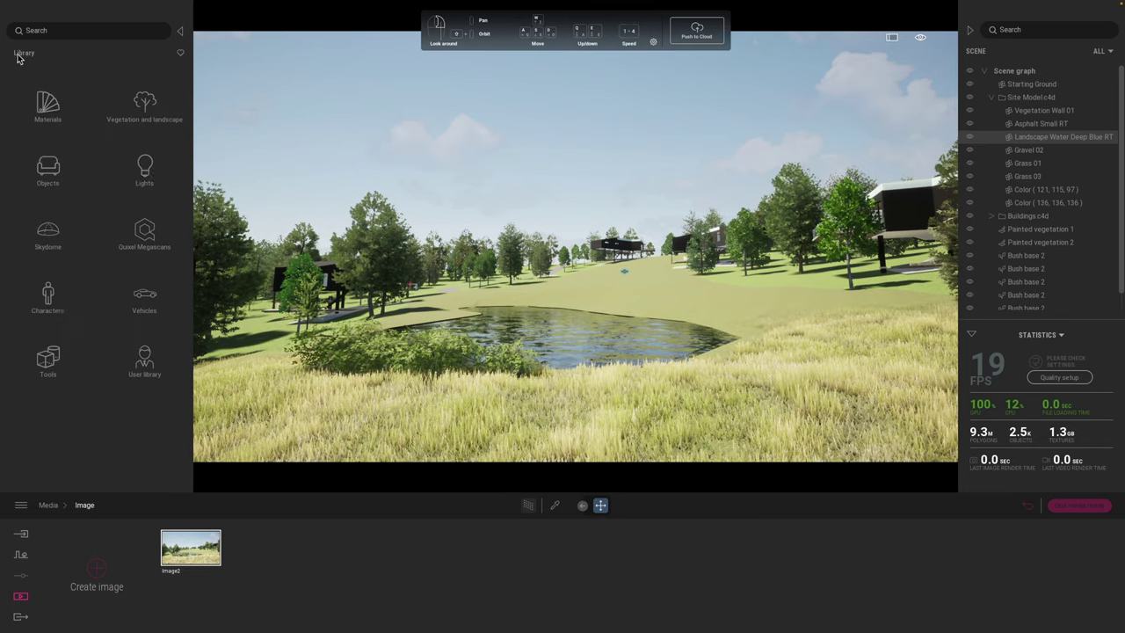
{"action": "left_click", "coordinate": [132, 104]}
{"action": "left_click", "coordinate": [139, 233]}
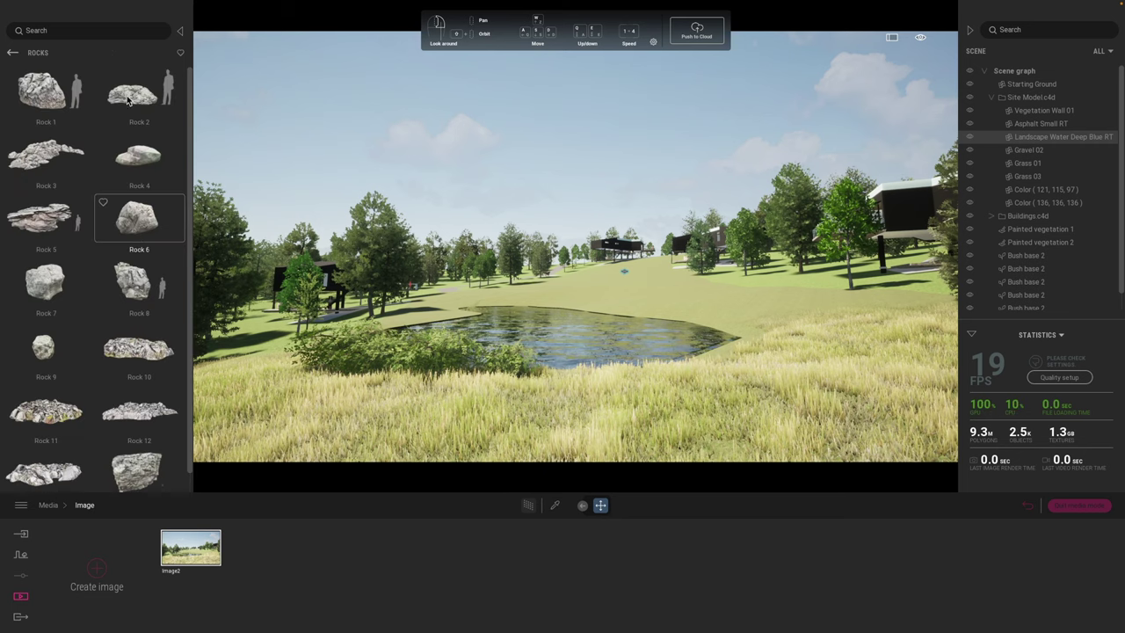
{"action": "left_click_drag", "start_coordinate": [326, 452], "coordinate": [242, 410]}
{"action": "left_click_drag", "start_coordinate": [229, 130], "coordinate": [950, 369]}
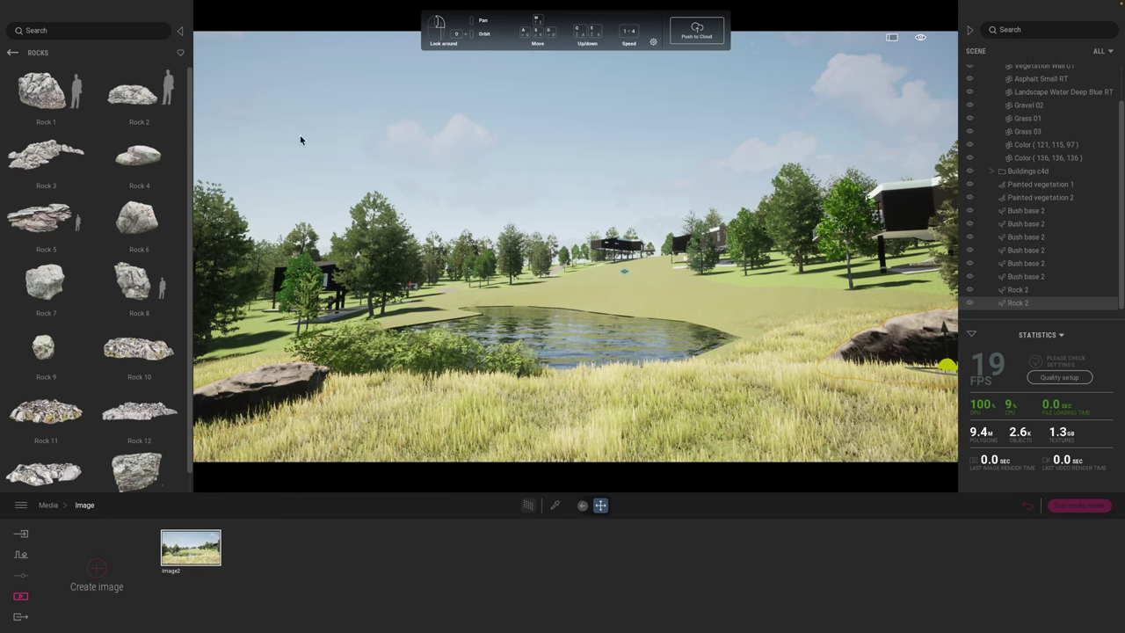
- Place Tropical palm 2 plants in the grass in front of both foreground rocks
{"action": "left_click", "coordinate": [13, 53]}
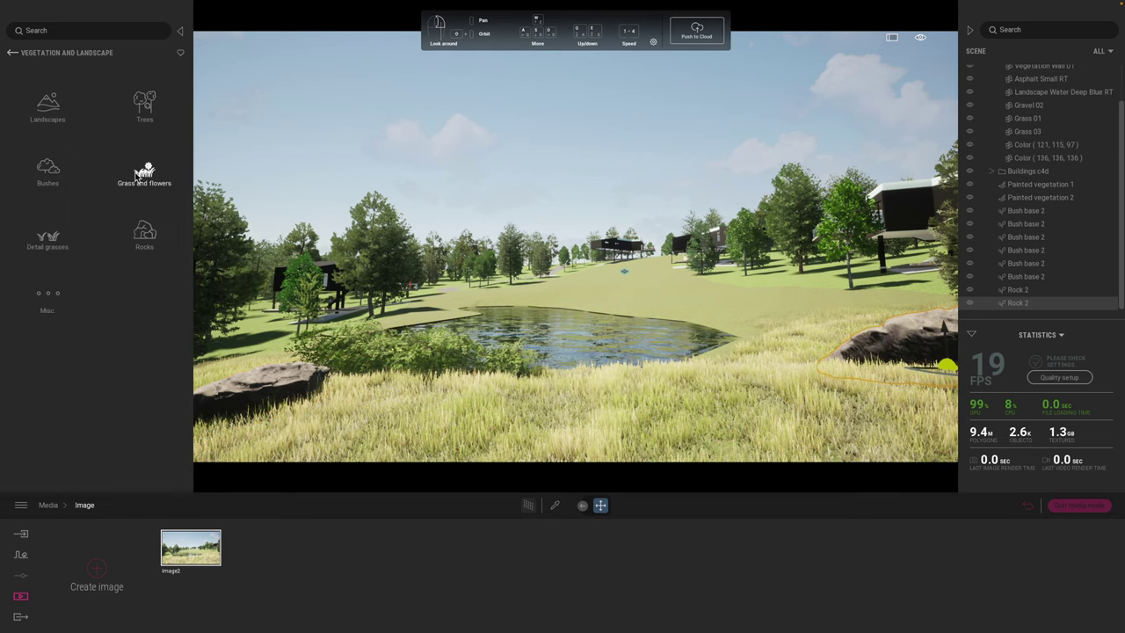
{"action": "left_click", "coordinate": [48, 174]}
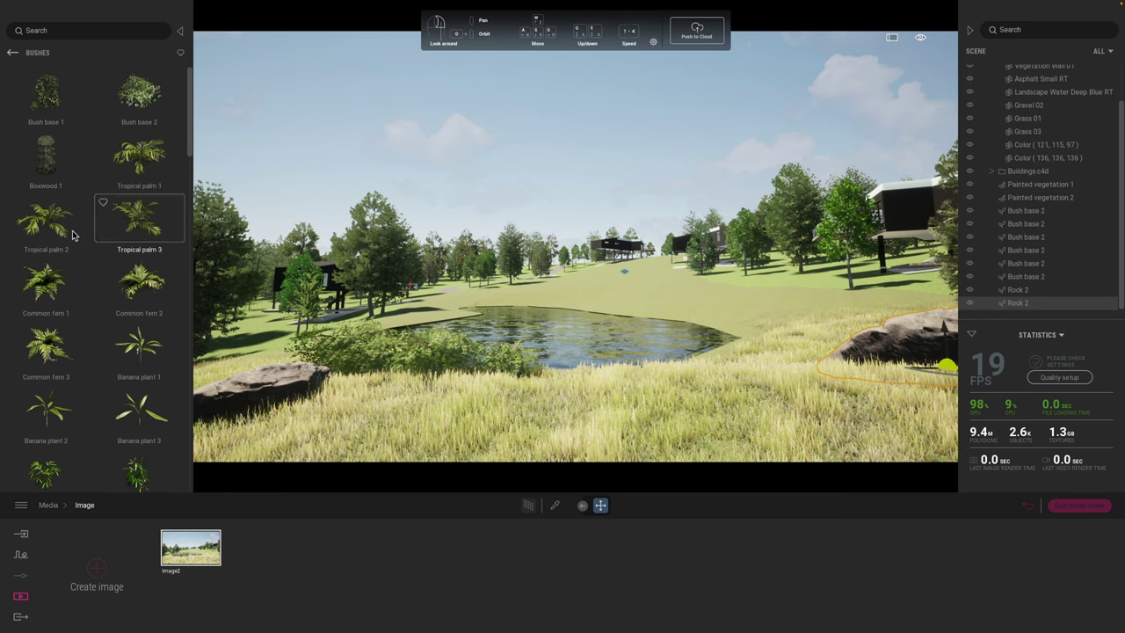
{"action": "left_click_drag", "start_coordinate": [315, 408], "coordinate": [342, 410]}
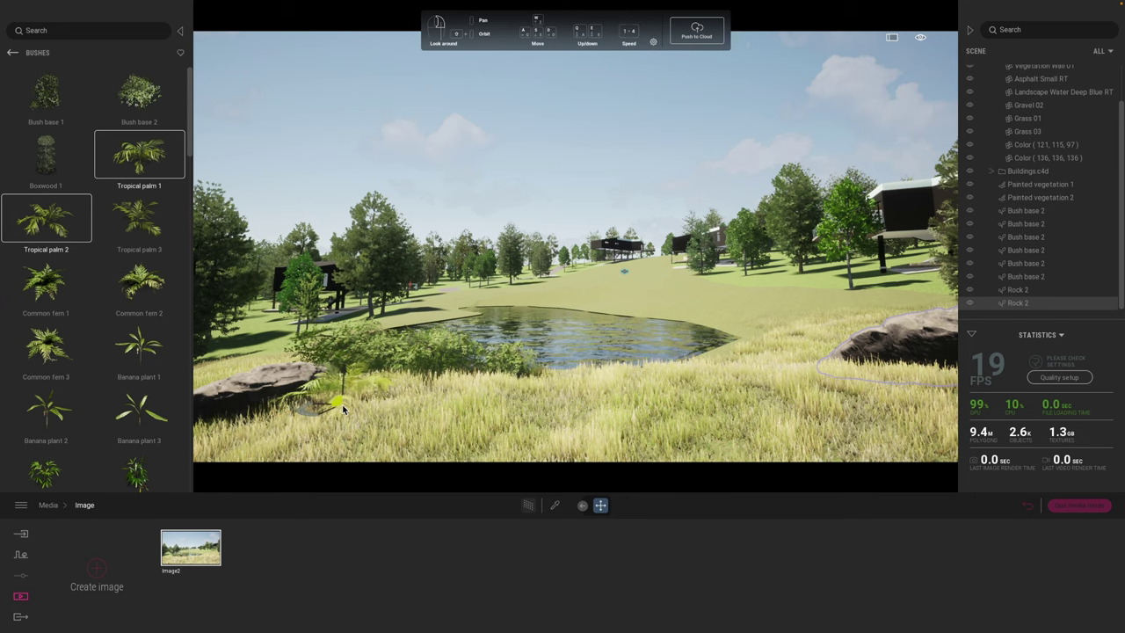
{"action": "left_click", "coordinate": [286, 418]}
{"action": "left_click", "coordinate": [862, 378]}
{"action": "left_click", "coordinate": [915, 400]}
{"action": "left_click", "coordinate": [937, 451]}
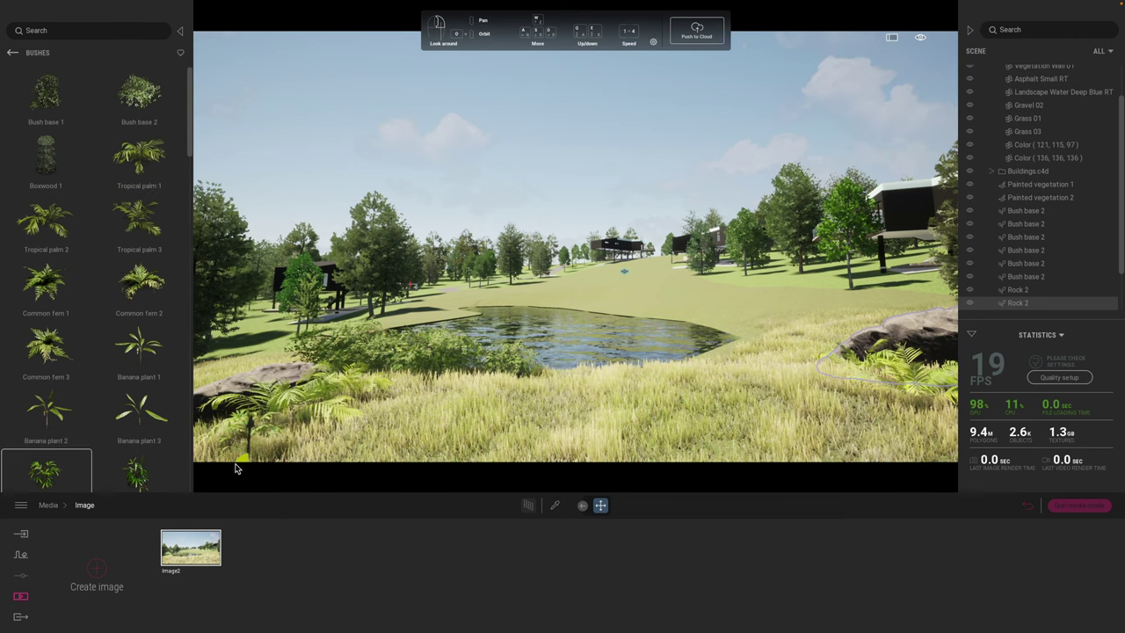
- Add Common fern 3 plants around both foreground rocks and refresh the saved image
{"action": "scroll", "coordinate": [77, 402], "scroll_direction": "down", "scroll_amount": 2}
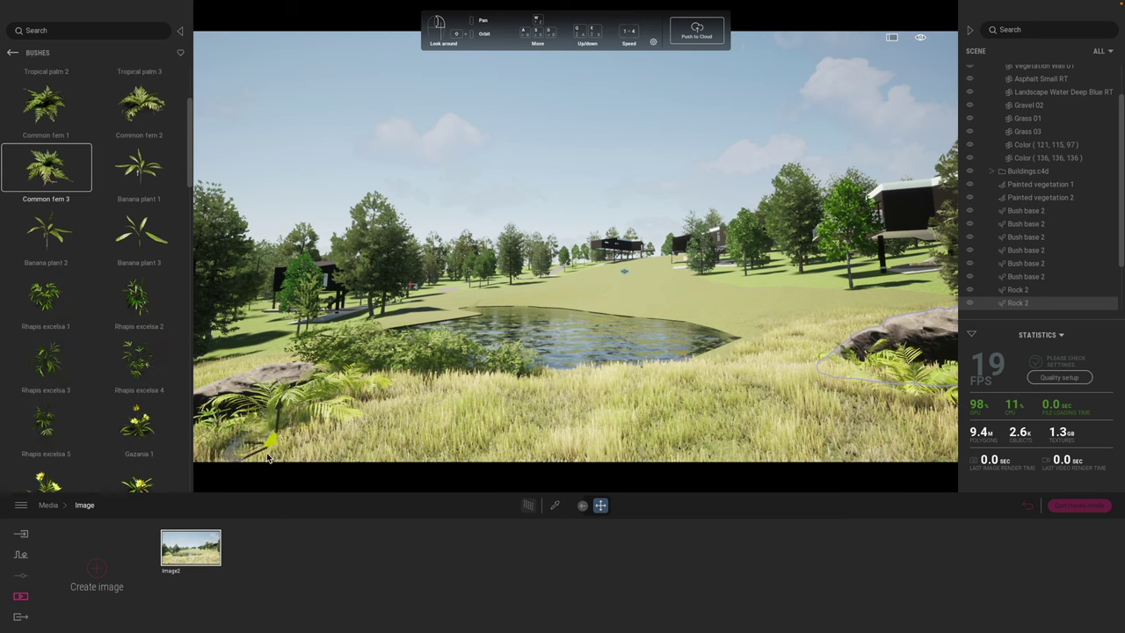
{"action": "left_click_drag", "start_coordinate": [299, 449], "coordinate": [366, 413]}
{"action": "mouse_move", "coordinate": [815, 421]}
{"action": "left_mouse_down"}
{"action": "mouse_move", "coordinate": [932, 413]}
{"action": "mouse_move", "coordinate": [939, 327]}
{"action": "left_mouse_up"}
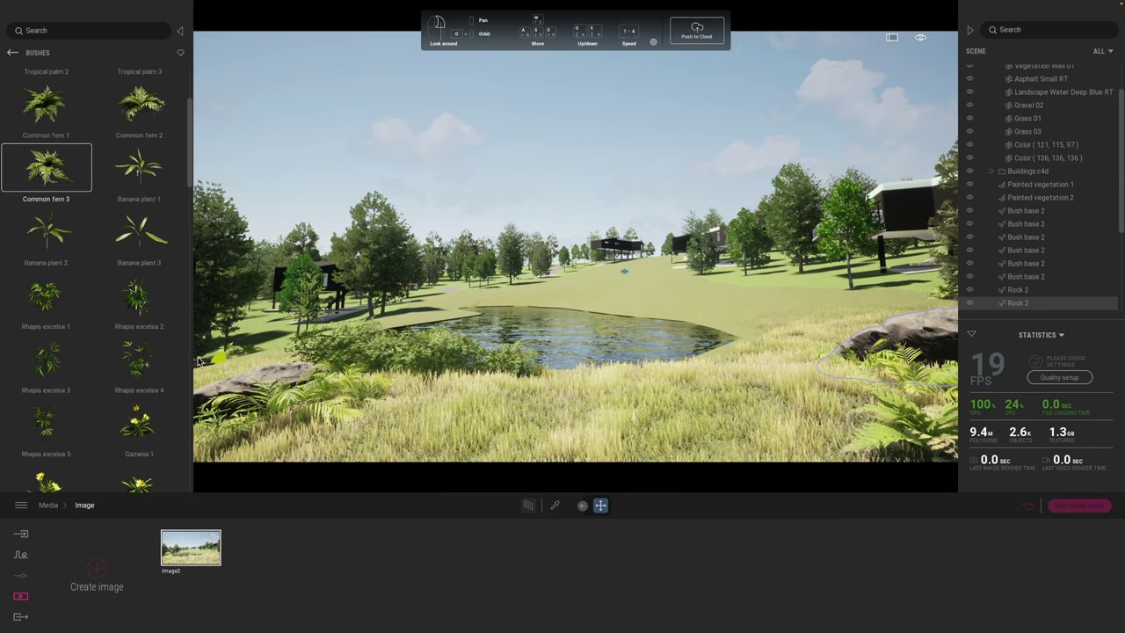
{"action": "left_click", "coordinate": [1029, 514]}
- Create an aerial image showing the whole pond, the clearing and the surrounding cabins
{"action": "scroll", "coordinate": [480, 357], "scroll_direction": "up", "scroll_amount": 5}
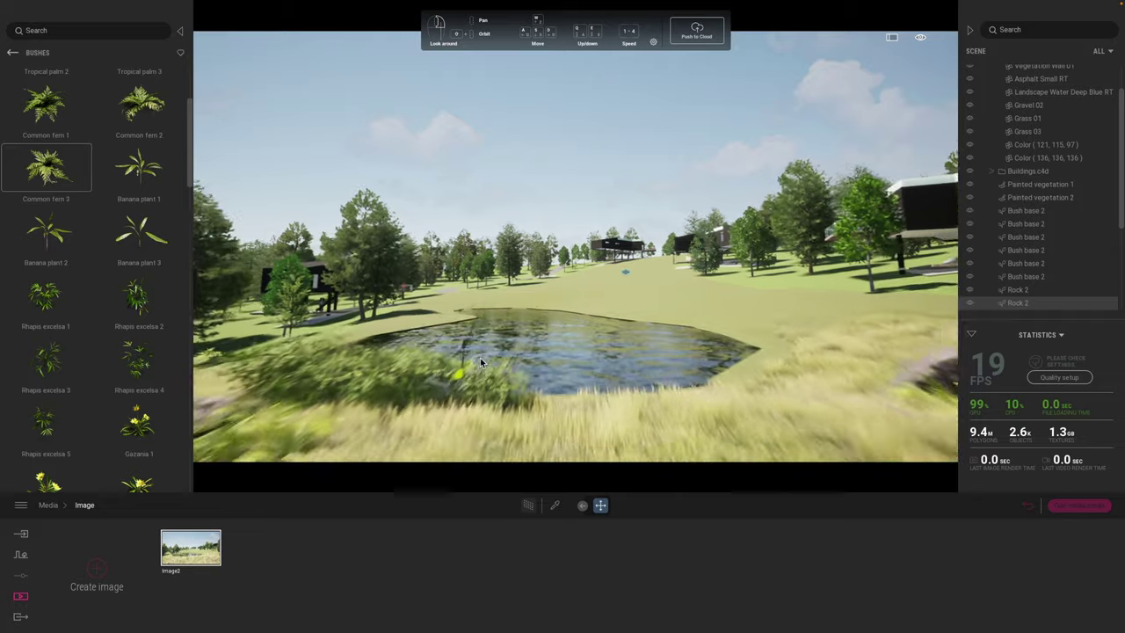
{"action": "key", "text": "e"}
{"action": "right_click_drag", "start_coordinate": [495, 343], "coordinate": [496, 345]}
{"action": "mouse_move", "coordinate": [494, 342]}
{"action": "middle_mouse_down"}
{"action": "mouse_move", "coordinate": [521, 350]}
{"action": "mouse_move", "coordinate": [590, 331]}
{"action": "middle_mouse_up"}
{"action": "key", "text": "e"}
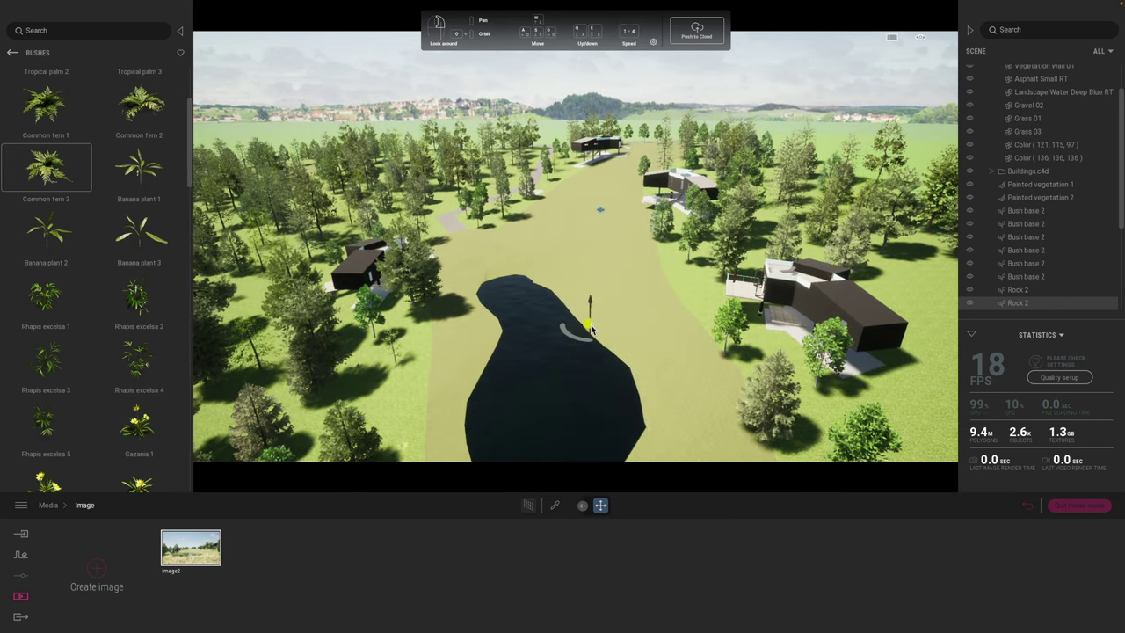
{"action": "key", "text": "s"}
{"action": "key", "text": "q"}
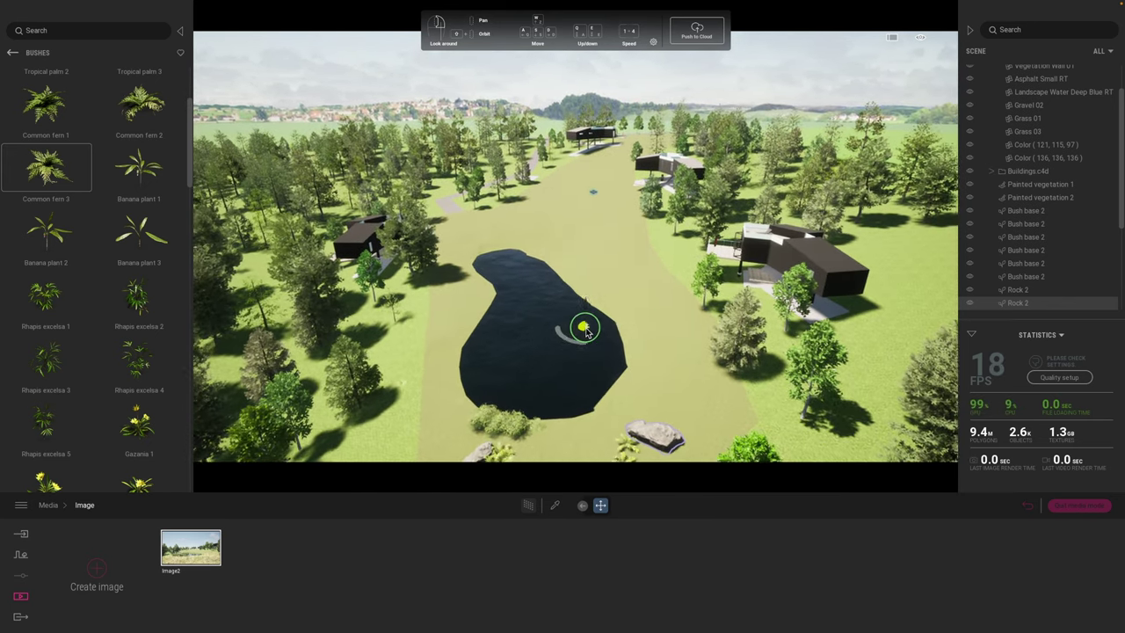
{"action": "left_click", "coordinate": [98, 573]}
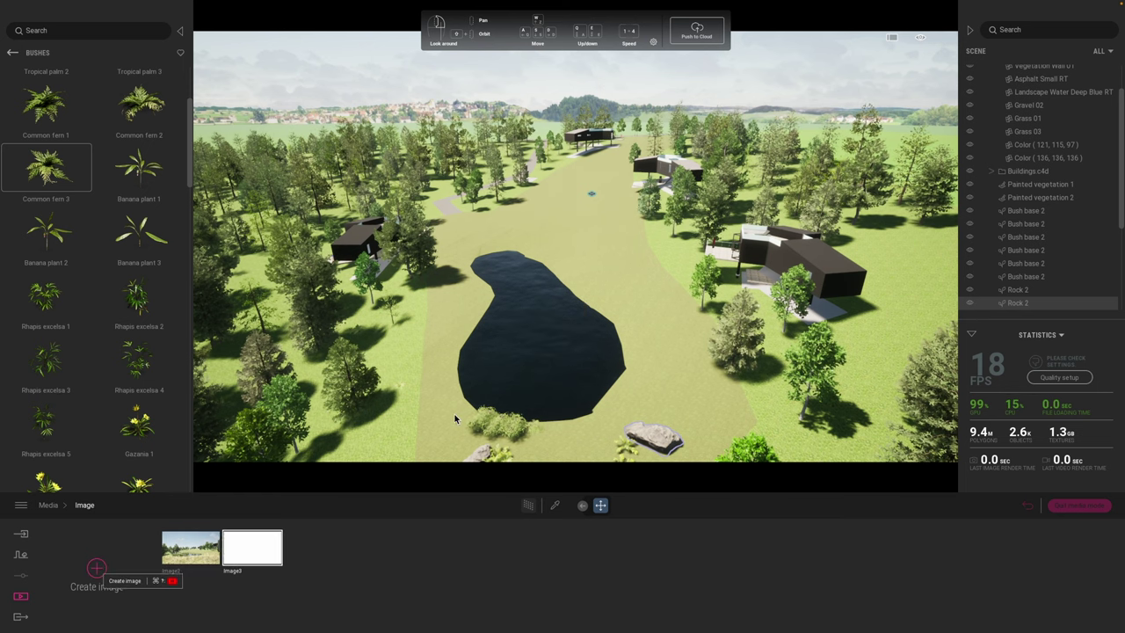
- Create a low-level image from the tall grass facing the front of the cabin with the raised deck
{"action": "key", "text": "a"}
{"action": "key", "text": "a"}
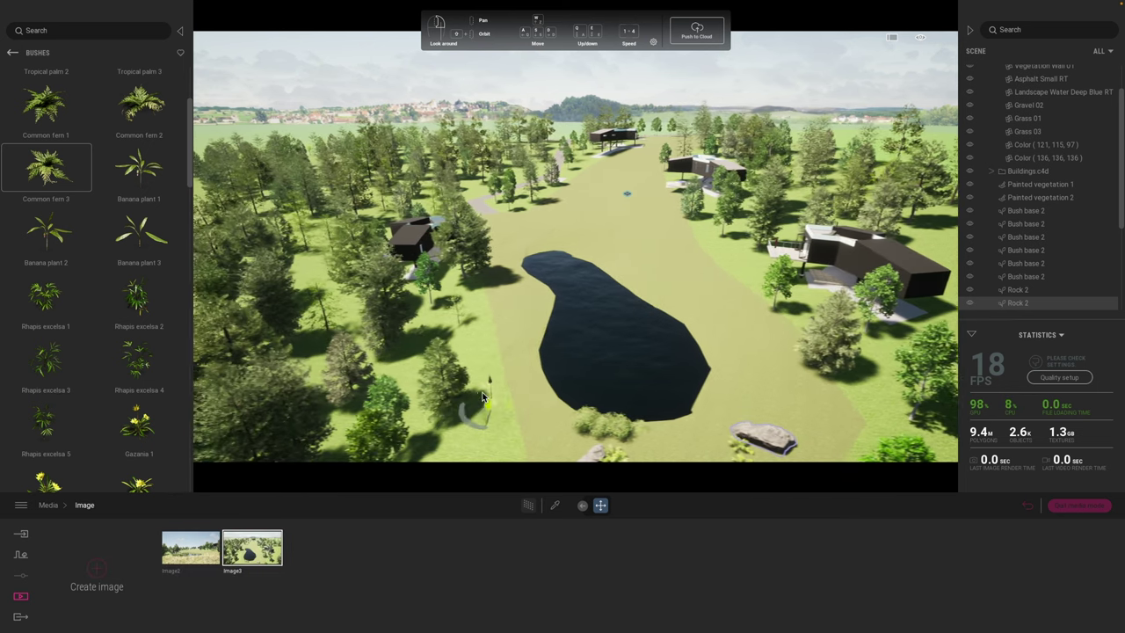
{"action": "key", "text": "a"}
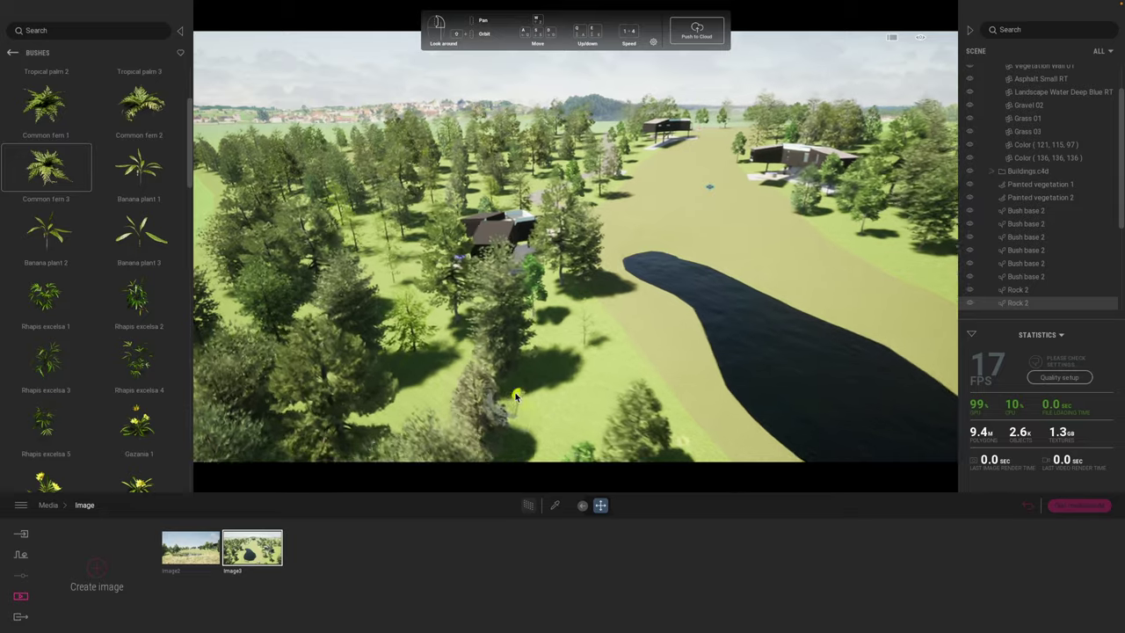
{"action": "key", "text": "w"}
{"action": "right_click_drag", "start_coordinate": [525, 405], "coordinate": [494, 411]}
{"action": "key", "text": "w"}
{"action": "key", "text": "a"}
{"action": "mouse_move", "coordinate": [494, 410]}
{"action": "left_mouse_down"}
{"action": "mouse_move", "coordinate": [505, 408]}
{"action": "mouse_move", "coordinate": [489, 412]}
{"action": "left_mouse_up"}
{"action": "key", "text": "a"}
{"action": "mouse_move", "coordinate": [489, 412]}
{"action": "right_mouse_down"}
{"action": "mouse_move", "coordinate": [502, 404]}
{"action": "mouse_move", "coordinate": [492, 412]}
{"action": "right_mouse_up"}
{"action": "key", "text": "q"}
{"action": "key", "text": "q"}
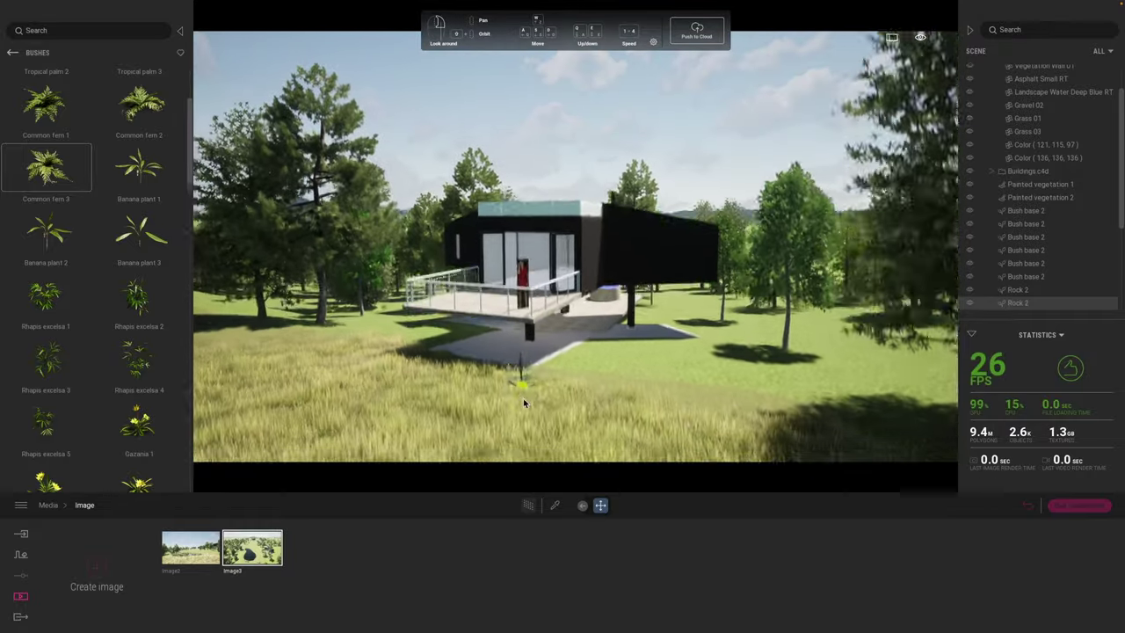
{"action": "key", "text": "s"}
{"action": "key", "text": "w"}
{"action": "left_click_drag", "start_coordinate": [521, 384], "coordinate": [521, 386]}
{"action": "left_click", "coordinate": [97, 570]}
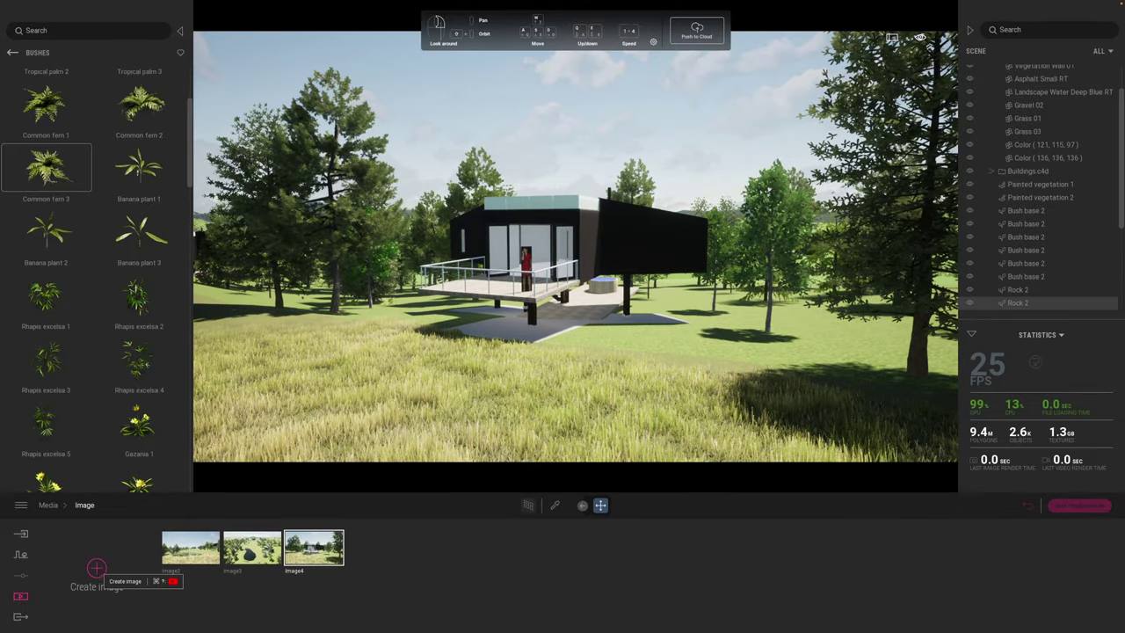
- Delete the flat image-prop person standing on the cabin's raised deck
{"action": "left_click_drag", "start_coordinate": [651, 382], "coordinate": [578, 368]}
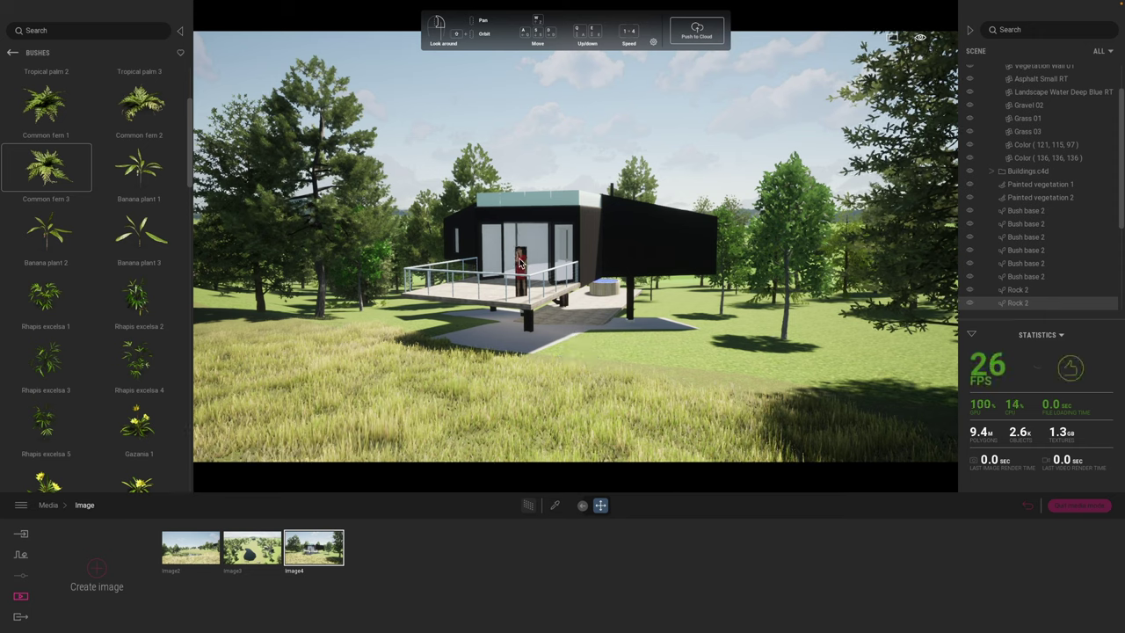
{"action": "left_click", "coordinate": [521, 262]}
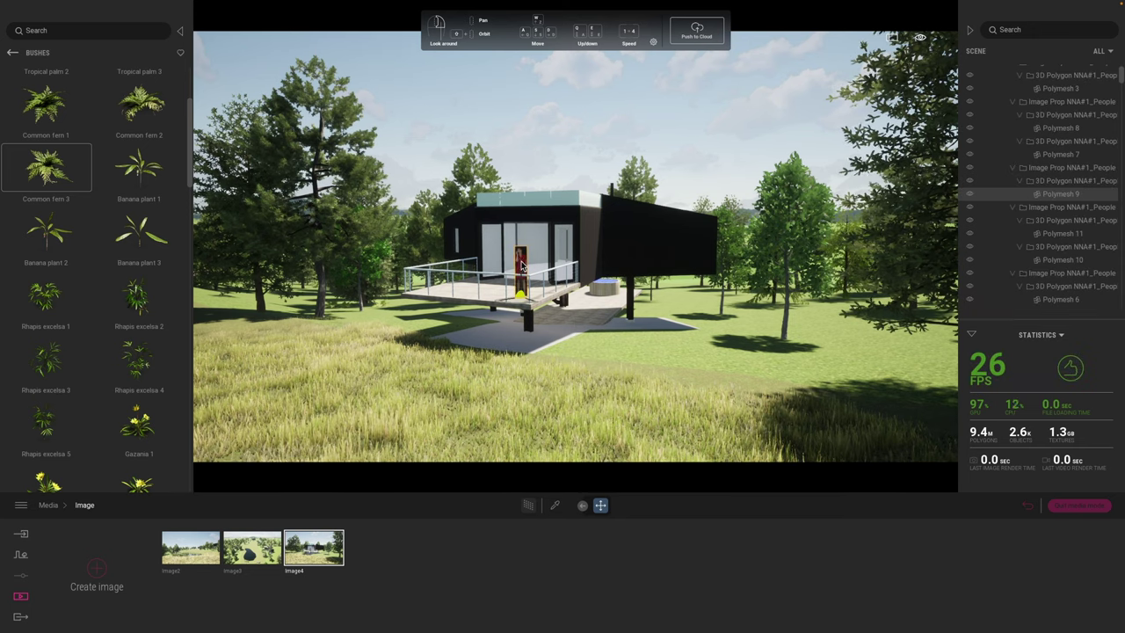
{"action": "key", "text": "Delete"}
- Place the animated human Chris on the cabin deck and Alice on the paving beside the hot tub
{"action": "left_click", "coordinate": [12, 55]}
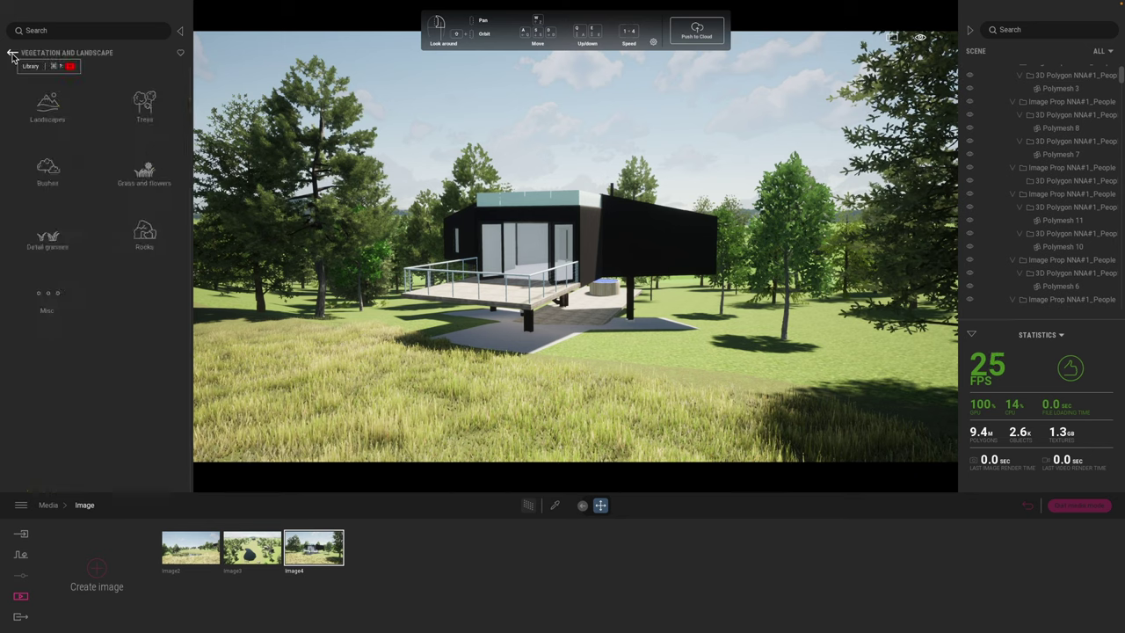
{"action": "left_click", "coordinate": [13, 55]}
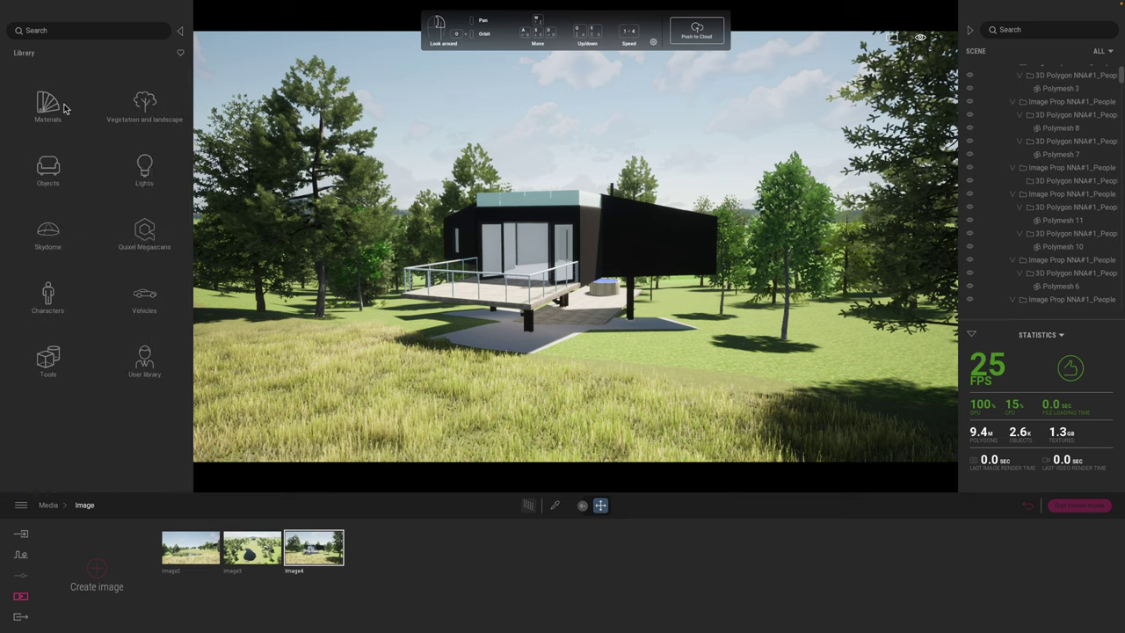
{"action": "left_click", "coordinate": [49, 299]}
{"action": "left_click", "coordinate": [48, 104]}
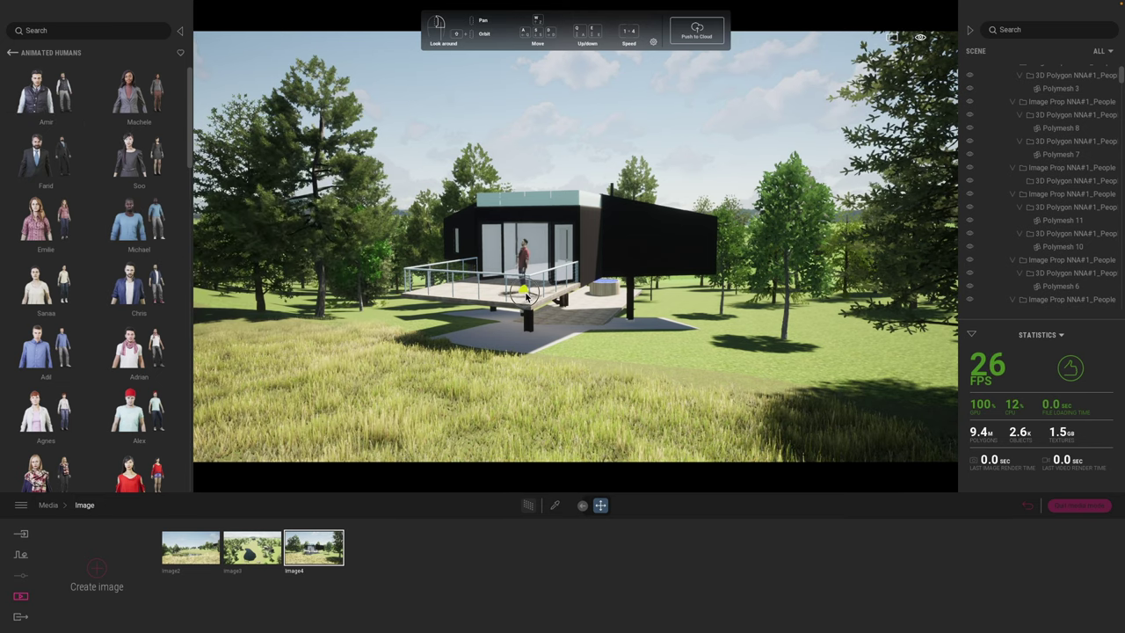
{"action": "left_click_drag", "start_coordinate": [527, 296], "coordinate": [526, 296]}
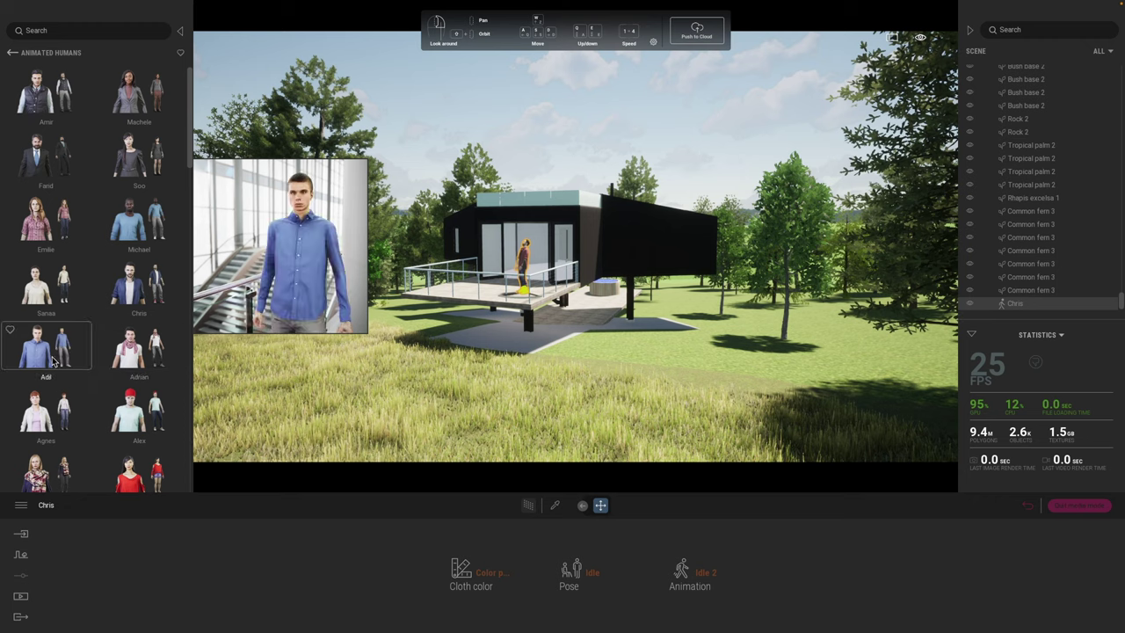
{"action": "left_click_drag", "start_coordinate": [31, 483], "coordinate": [560, 334]}
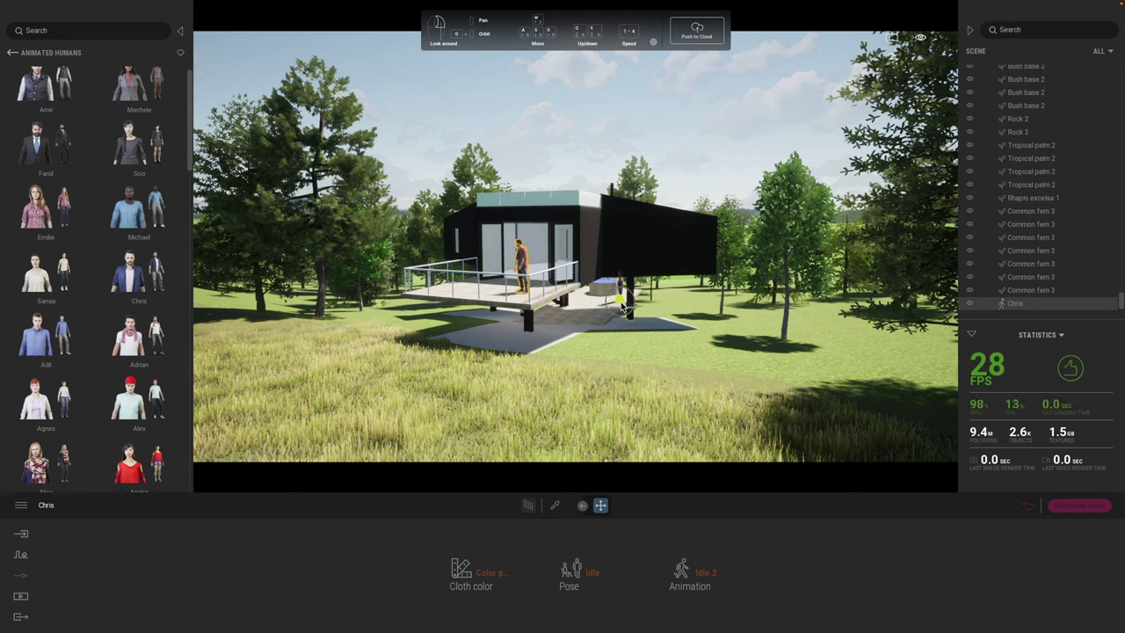
{"action": "key", "text": "a"}
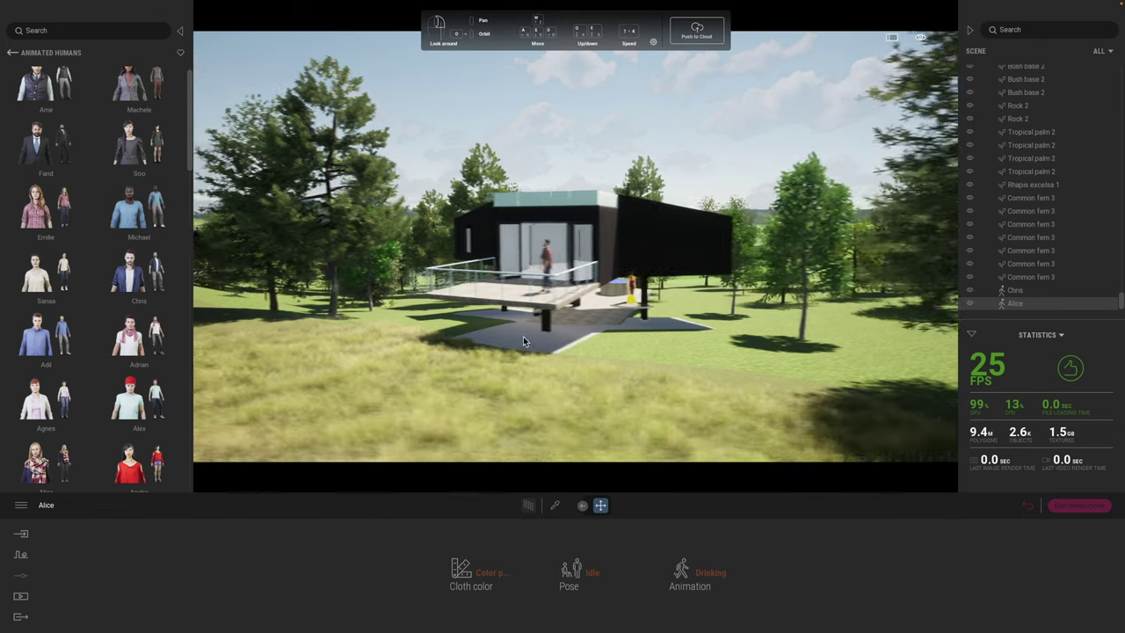
- Apply the Two sided glass material from the library to the roof balustrade of the cabin with the raised deck
{"action": "left_click", "coordinate": [14, 57]}
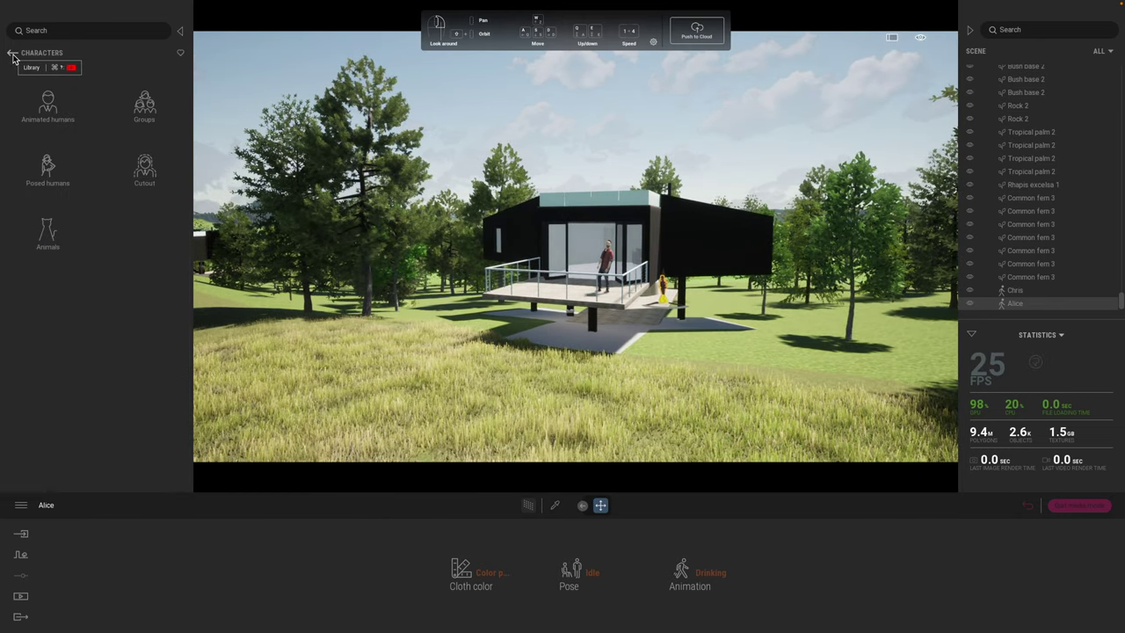
{"action": "left_click", "coordinate": [13, 55]}
{"action": "left_click", "coordinate": [45, 104]}
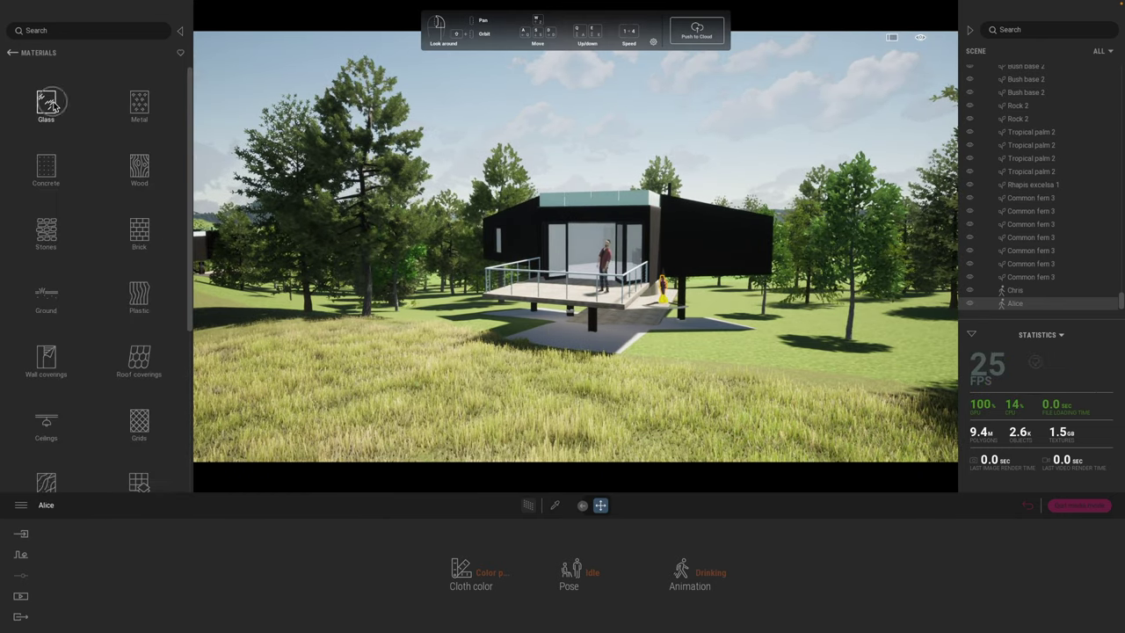
{"action": "left_click", "coordinate": [49, 103]}
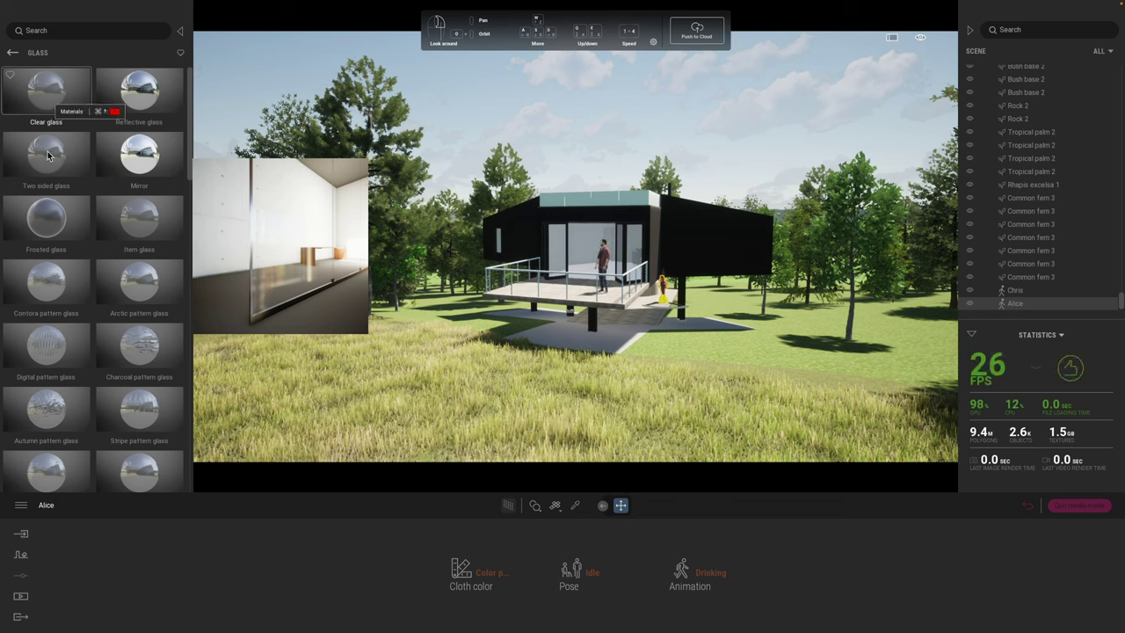
{"action": "left_click_drag", "start_coordinate": [48, 152], "coordinate": [559, 204]}
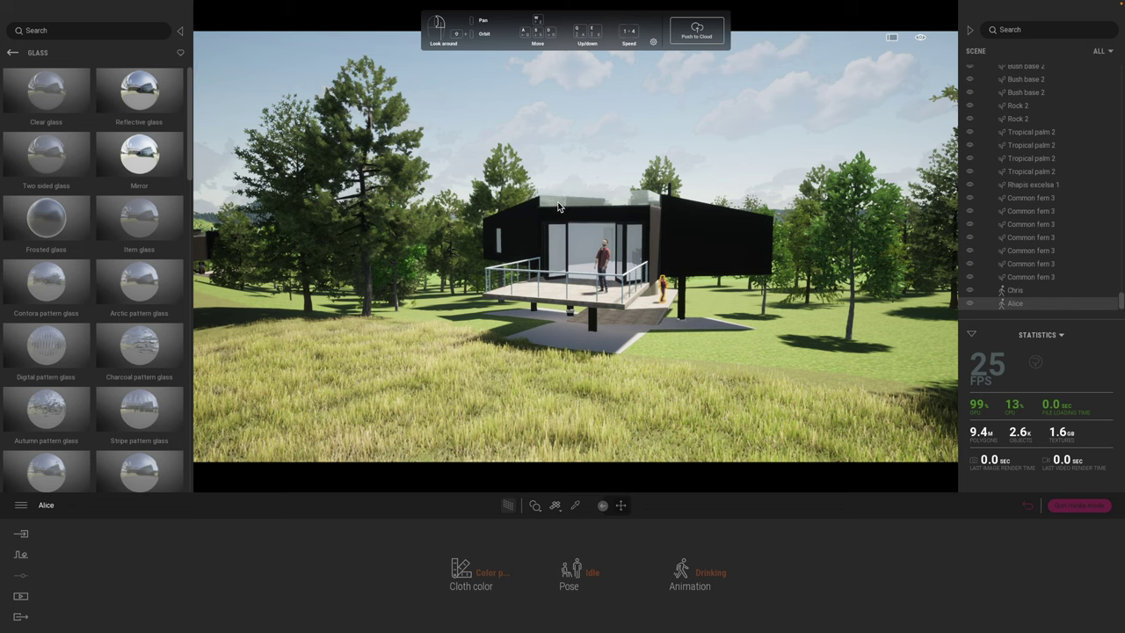
- Tint the balustrade's Two sided glass a pale blue and set its opacity to 30%
{"action": "left_click", "coordinate": [529, 572]}
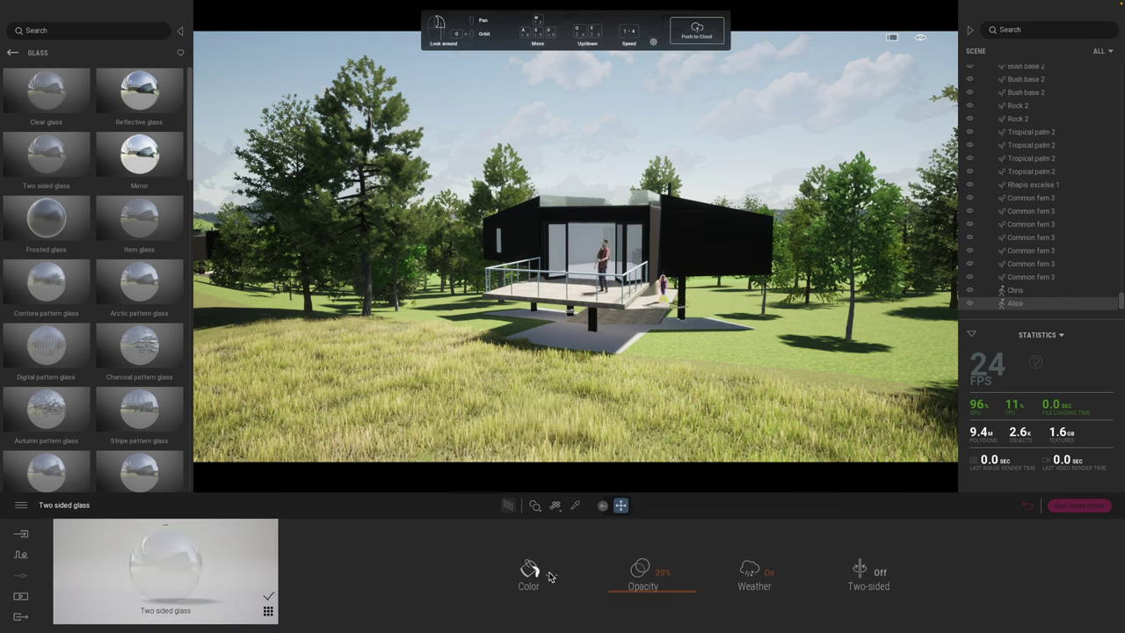
{"action": "left_click", "coordinate": [480, 307]}
{"action": "left_click_drag", "start_coordinate": [630, 236], "coordinate": [876, 161]}
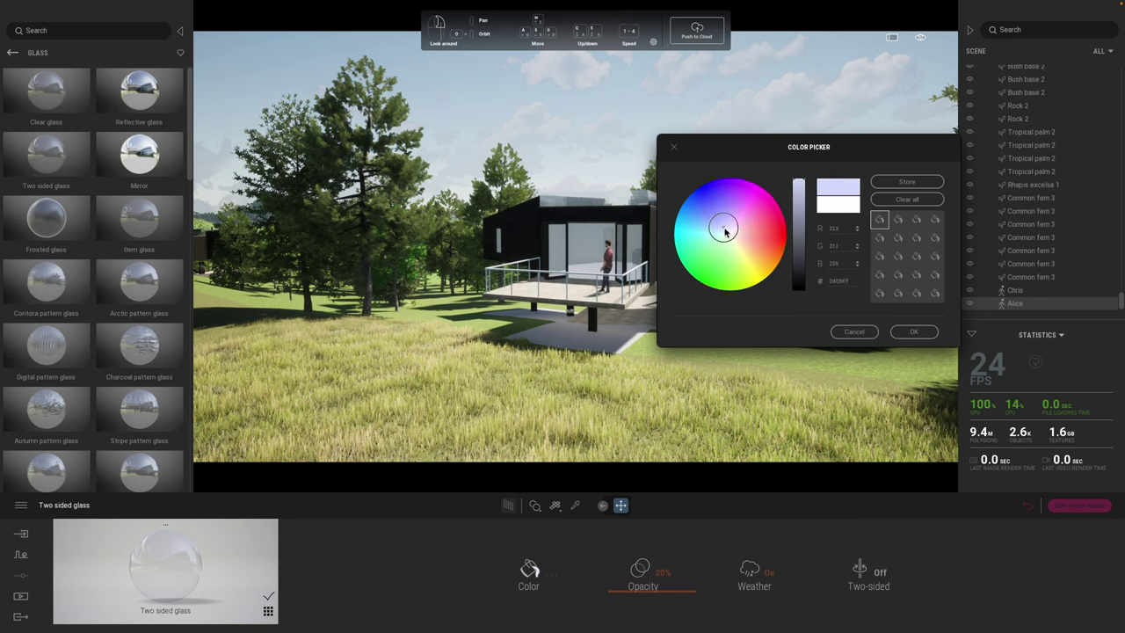
{"action": "left_click", "coordinate": [912, 333]}
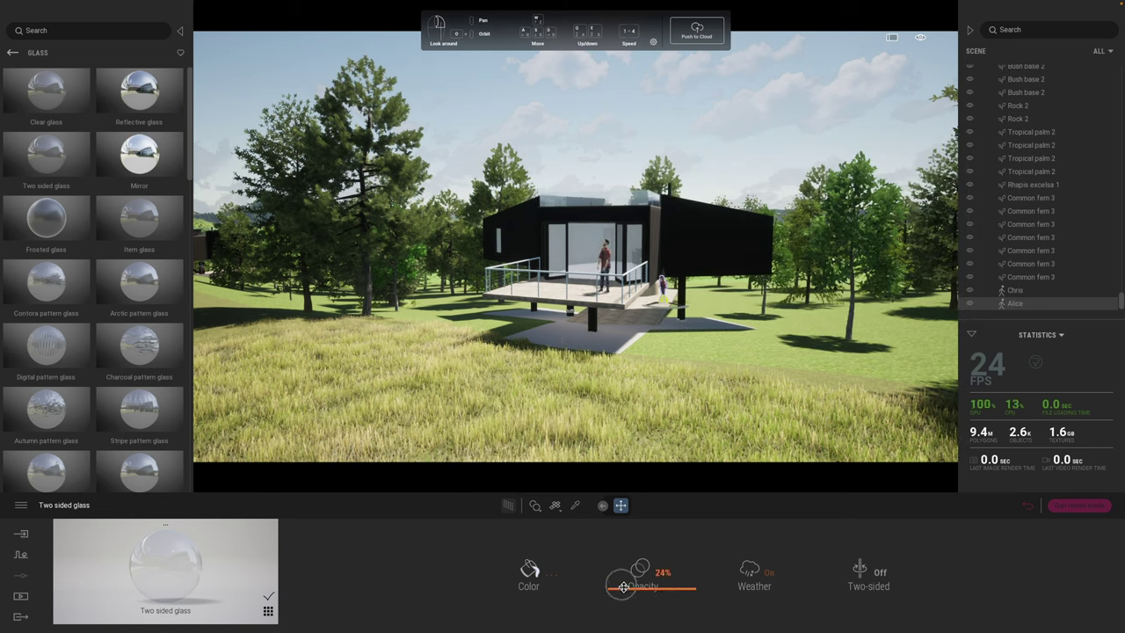
{"action": "mouse_move", "coordinate": [622, 587]}
{"action": "left_mouse_down"}
{"action": "mouse_move", "coordinate": [619, 545]}
{"action": "mouse_move", "coordinate": [621, 584]}
{"action": "left_mouse_up"}
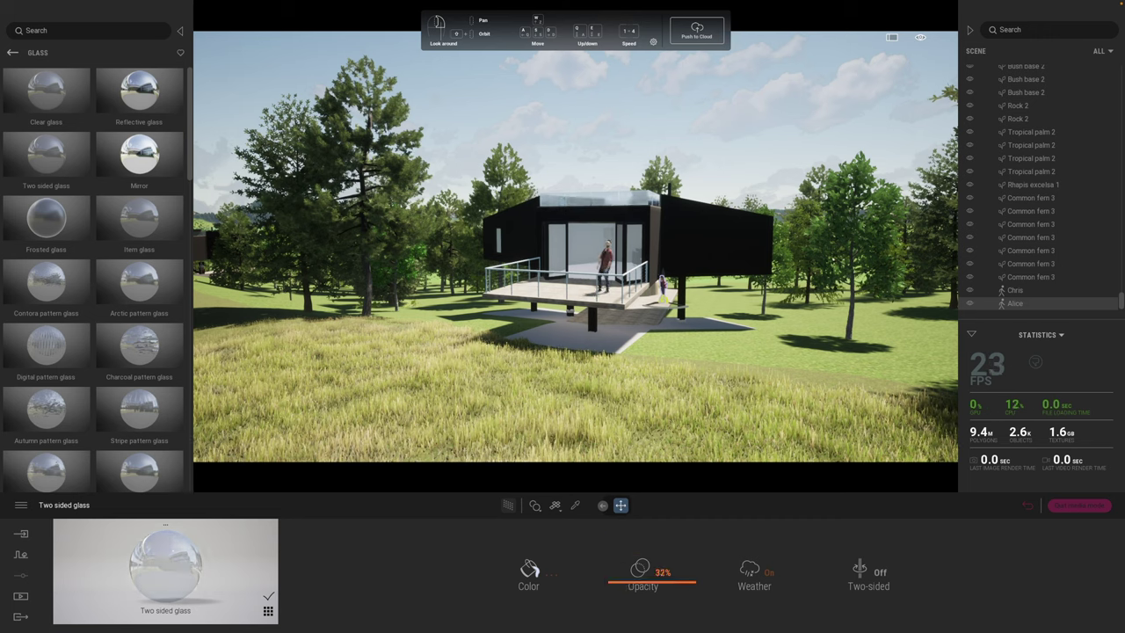
{"action": "key", "text": "Escape"}
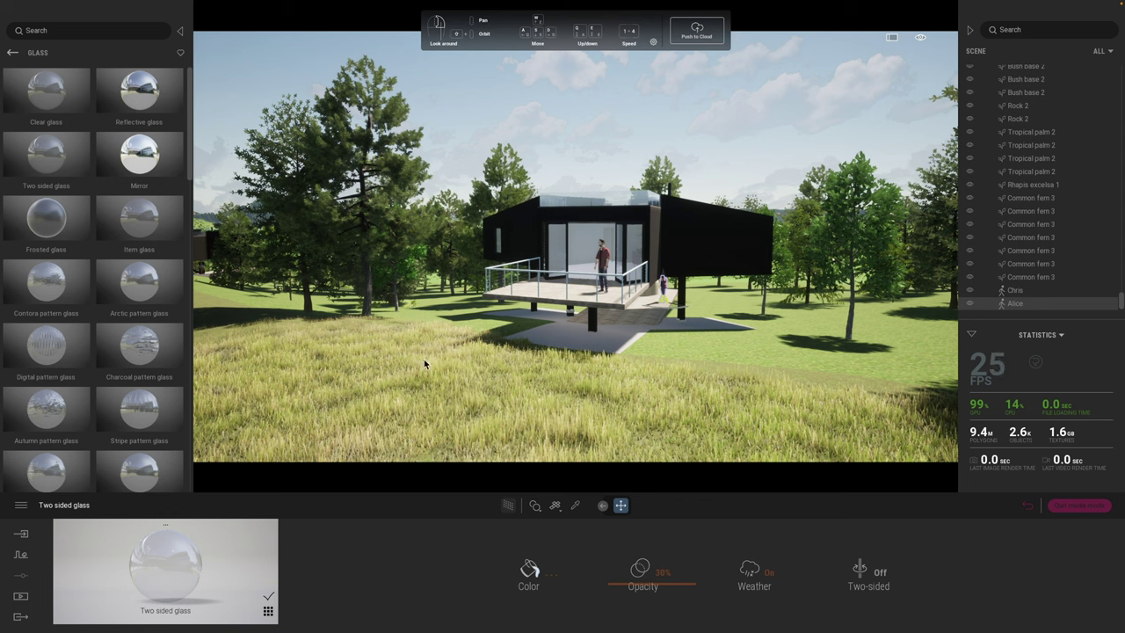
- Erase the painted tall grass along the pond's far shore with the 5.0 m vegetation eraser
{"action": "key", "text": "a"}
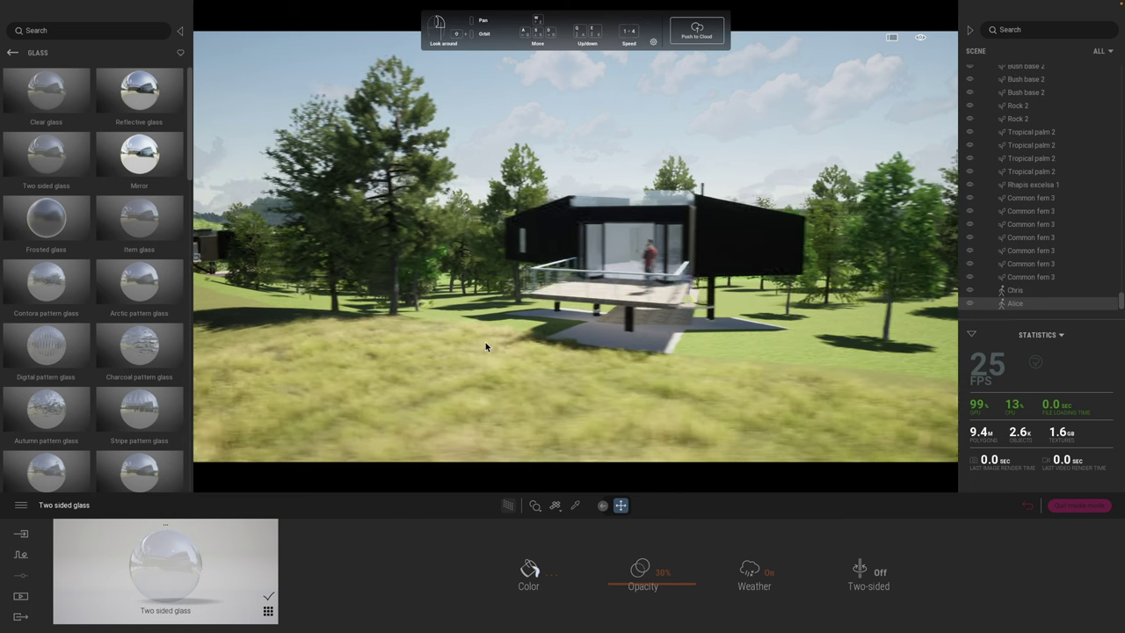
{"action": "key", "text": "a"}
{"action": "right_click_drag", "start_coordinate": [520, 365], "coordinate": [498, 371]}
{"action": "left_click", "coordinate": [511, 358]}
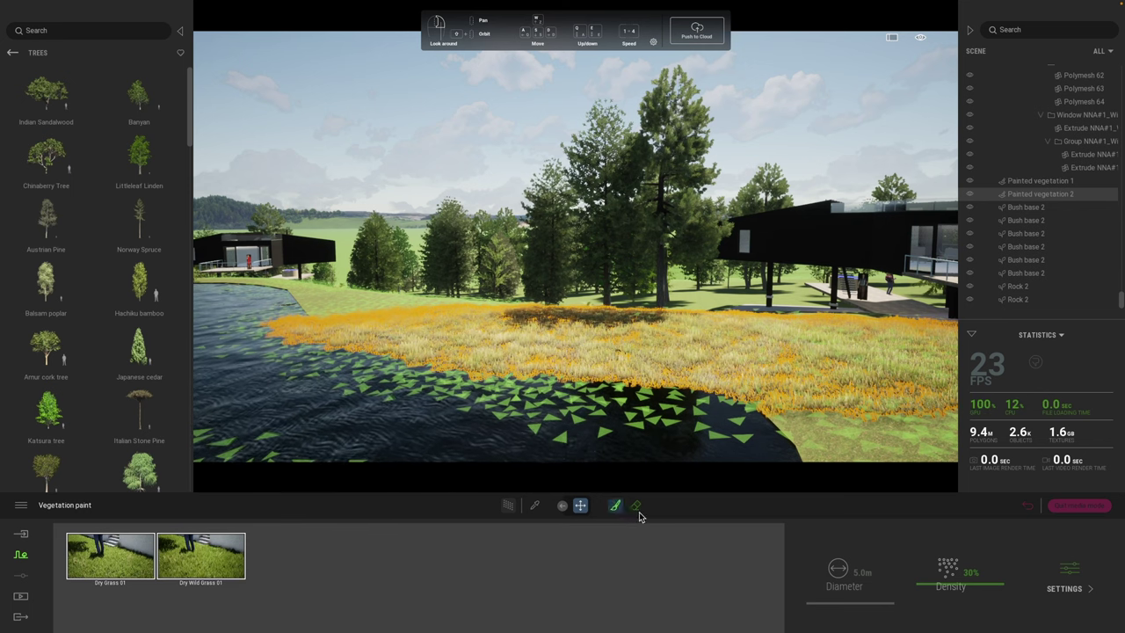
{"action": "left_click", "coordinate": [635, 506]}
{"action": "mouse_move", "coordinate": [325, 330]}
{"action": "left_mouse_down"}
{"action": "mouse_move", "coordinate": [360, 354]}
{"action": "mouse_move", "coordinate": [666, 403]}
{"action": "mouse_move", "coordinate": [549, 363]}
{"action": "mouse_move", "coordinate": [432, 345]}
{"action": "mouse_move", "coordinate": [393, 353]}
{"action": "left_mouse_up"}
{"action": "scroll", "coordinate": [442, 355], "scroll_direction": "down", "scroll_amount": 2}
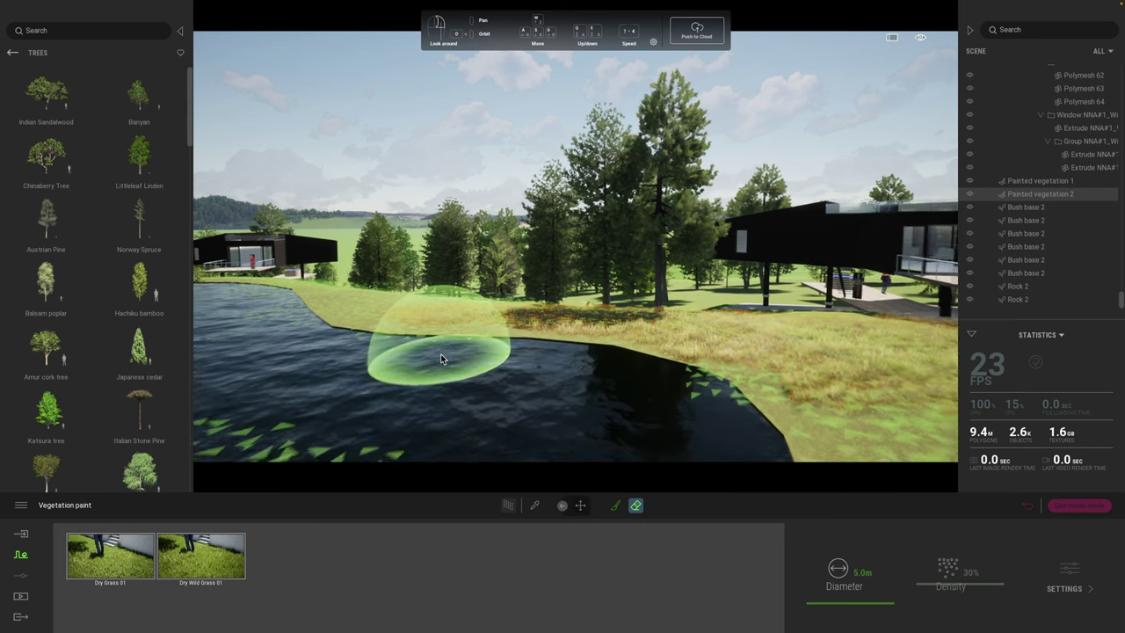
- Create an image looking across the tall grass and pond, with a cabin on each side
{"action": "key", "text": "e"}
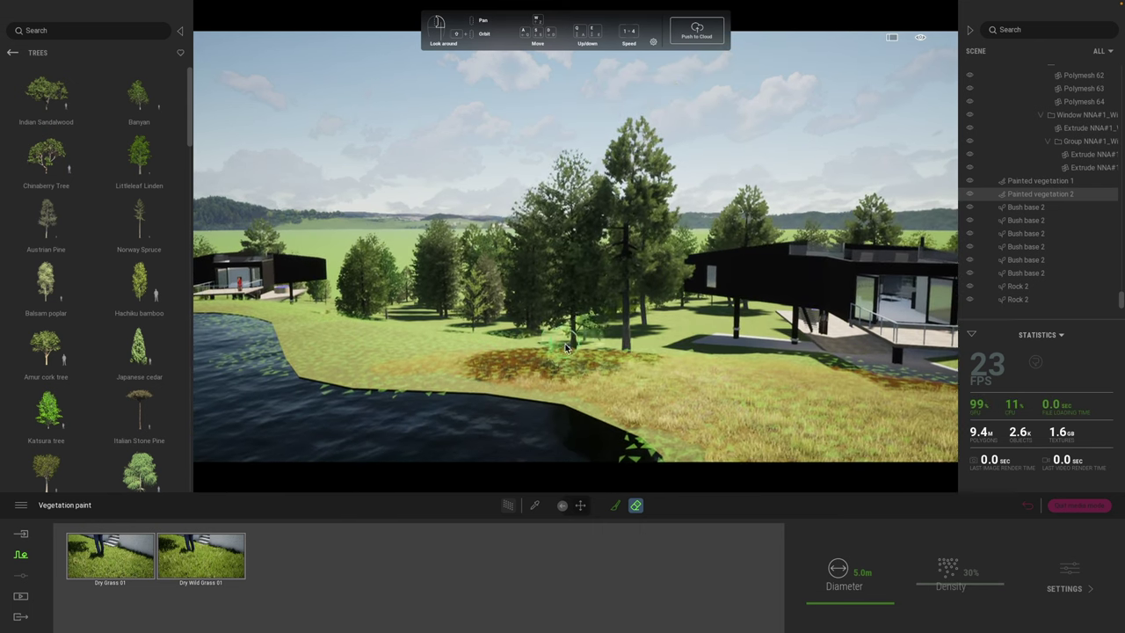
{"action": "right_click_drag", "start_coordinate": [677, 363], "coordinate": [564, 341]}
{"action": "mouse_move", "coordinate": [552, 394]}
{"action": "right_mouse_down"}
{"action": "mouse_move", "coordinate": [604, 389]}
{"action": "mouse_move", "coordinate": [535, 369]}
{"action": "right_mouse_up"}
{"action": "key", "text": "q"}
{"action": "key", "text": "e"}
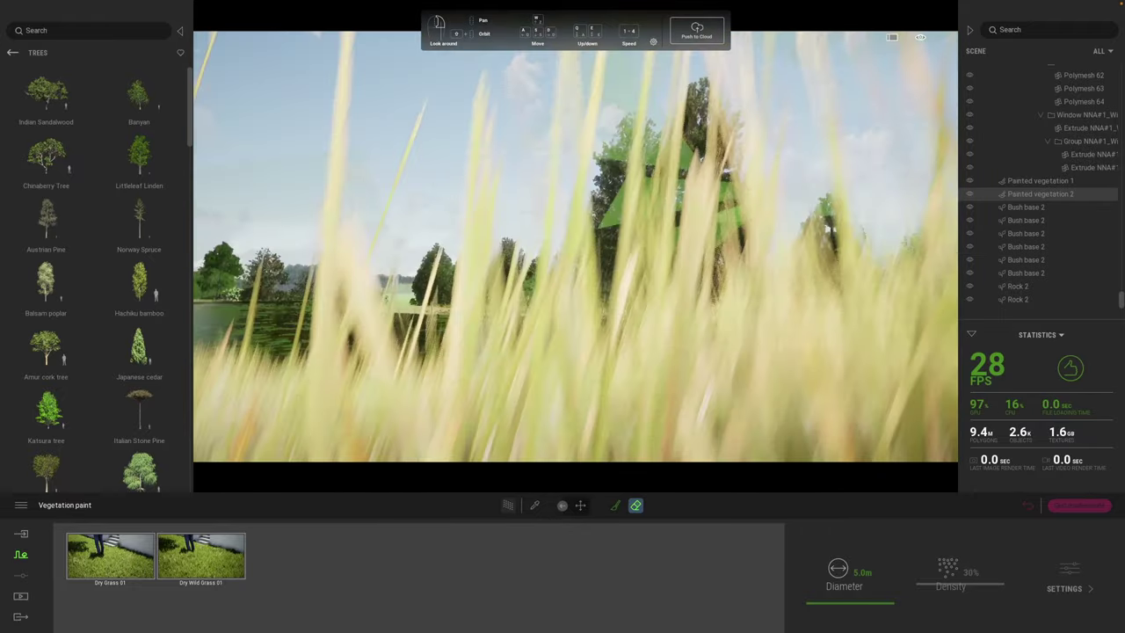
{"action": "key", "text": "s"}
{"action": "right_click_drag", "start_coordinate": [550, 369], "coordinate": [559, 365]}
{"action": "key", "text": "e"}
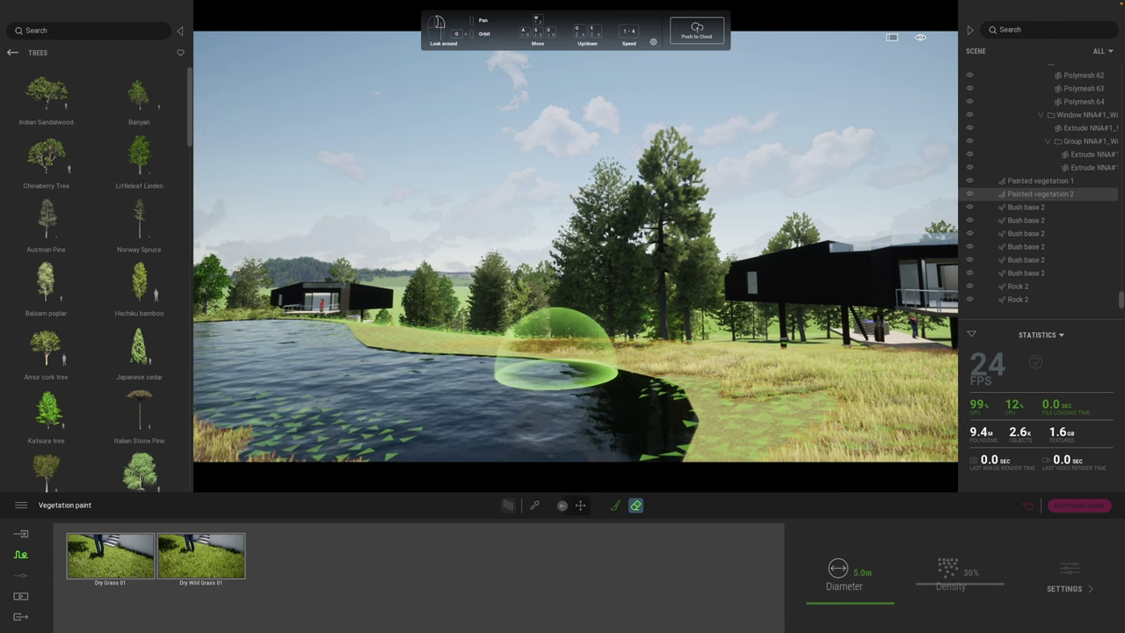
{"action": "key", "text": "s"}
{"action": "right_click_drag", "start_coordinate": [550, 369], "coordinate": [560, 377]}
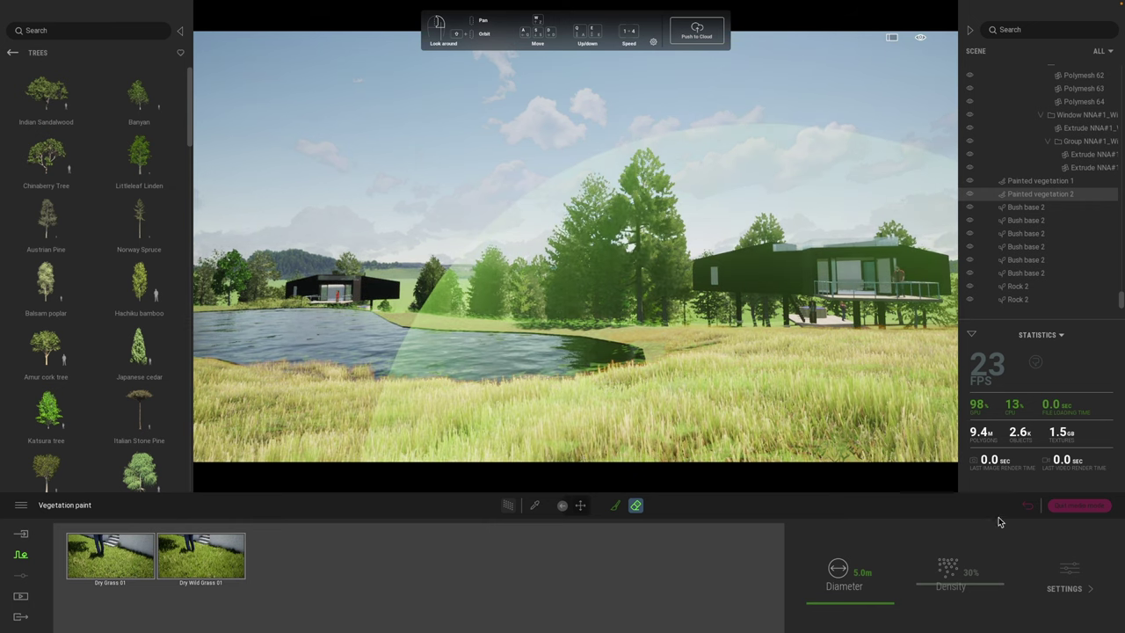
{"action": "left_click", "coordinate": [1034, 510]}
{"action": "left_click", "coordinate": [96, 573]}
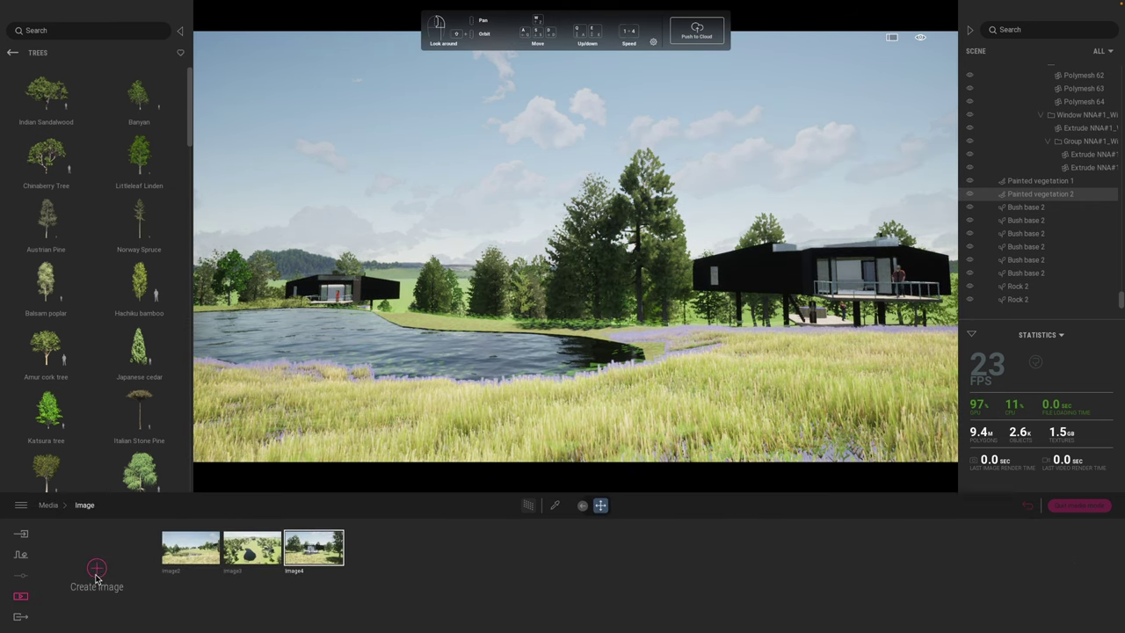
- Delete the flat image-prop person on the deck of the cabin overlooking the long clearing and pond
{"action": "right_click_drag", "start_coordinate": [418, 395], "coordinate": [542, 389]}
{"action": "key", "text": "s"}
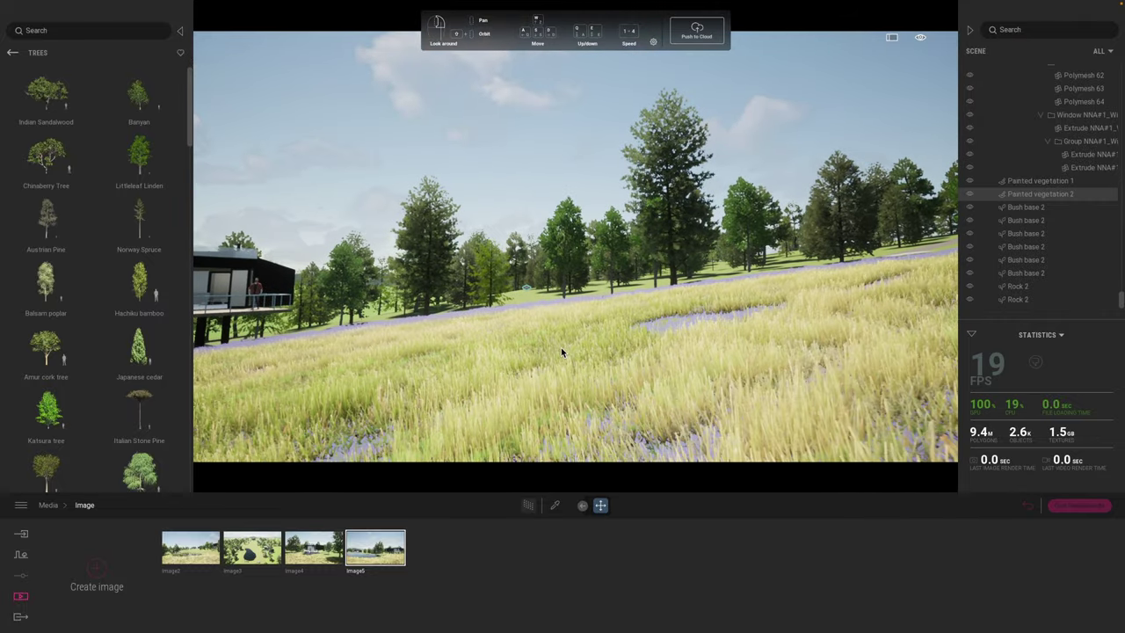
{"action": "key", "text": "e"}
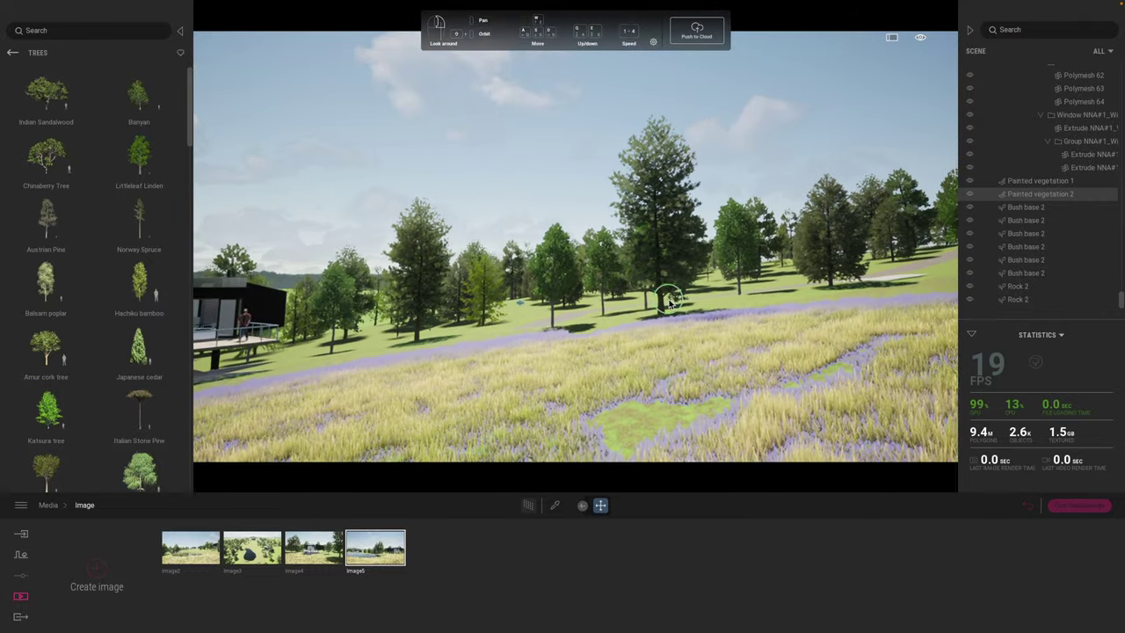
{"action": "right_click_drag", "start_coordinate": [657, 326], "coordinate": [562, 326]}
{"action": "right_click_drag", "start_coordinate": [710, 301], "coordinate": [669, 300]}
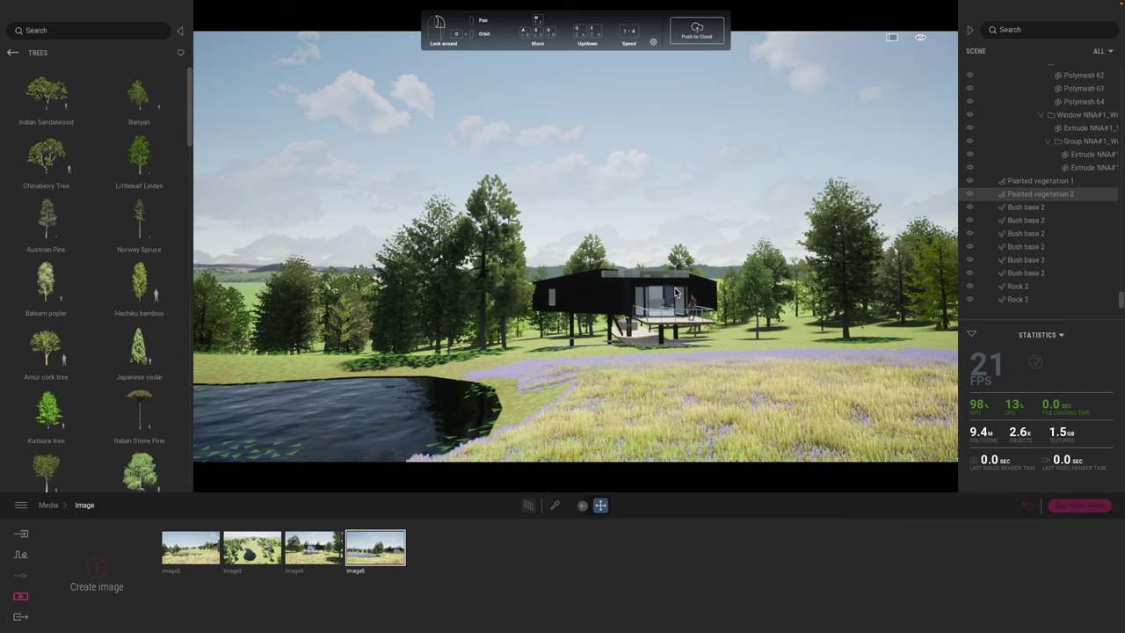
{"action": "key", "text": "d"}
{"action": "right_click_drag", "start_coordinate": [789, 360], "coordinate": [646, 363]}
{"action": "key", "text": "w"}
{"action": "key", "text": "e"}
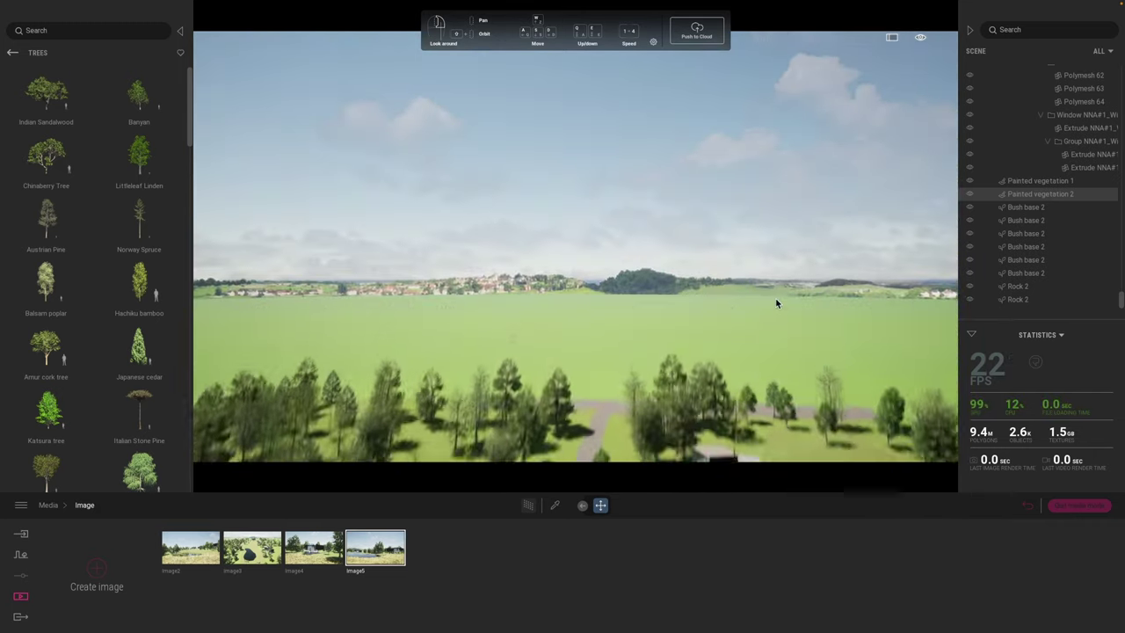
{"action": "right_click_drag", "start_coordinate": [765, 402], "coordinate": [766, 384]}
{"action": "key", "text": "w"}
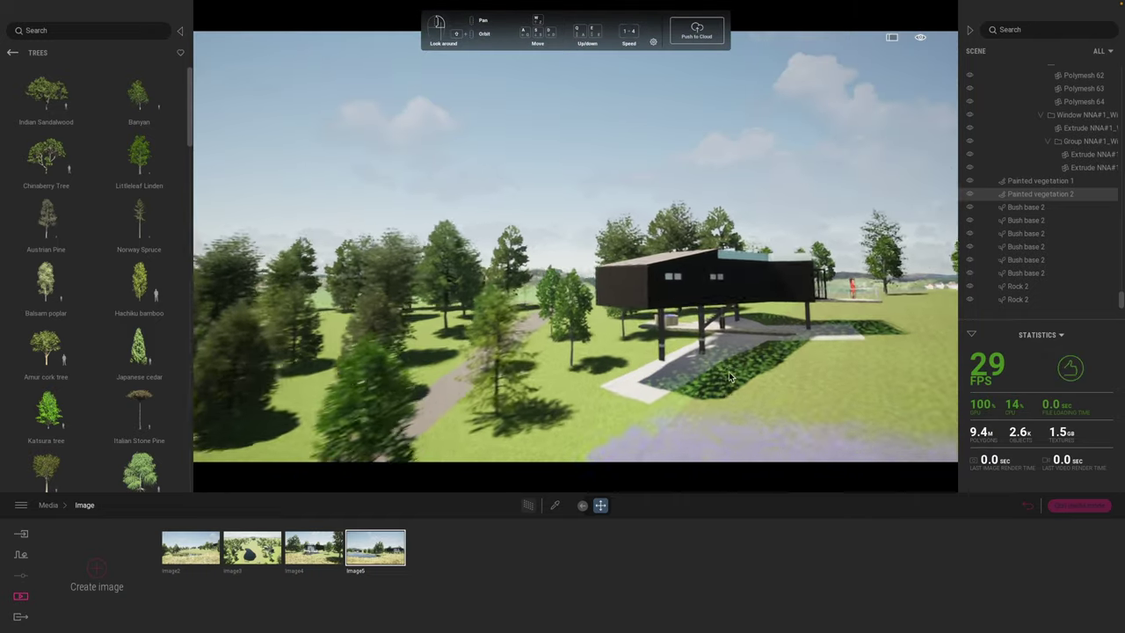
{"action": "right_click_drag", "start_coordinate": [760, 364], "coordinate": [652, 413]}
{"action": "left_click", "coordinate": [658, 413]}
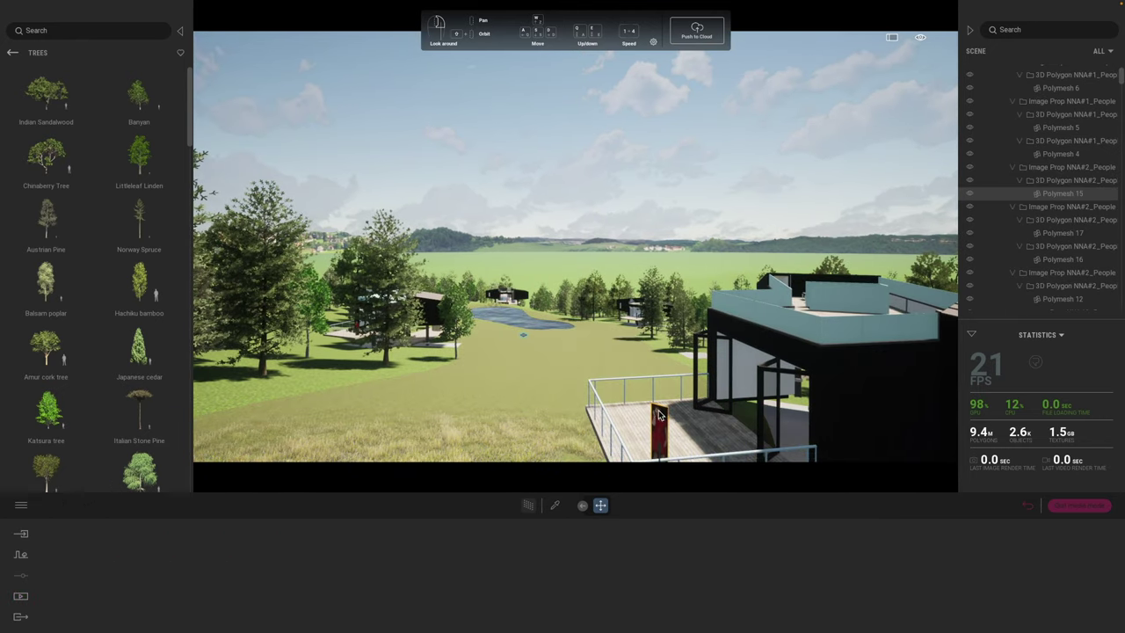
{"action": "key", "text": "Delete"}
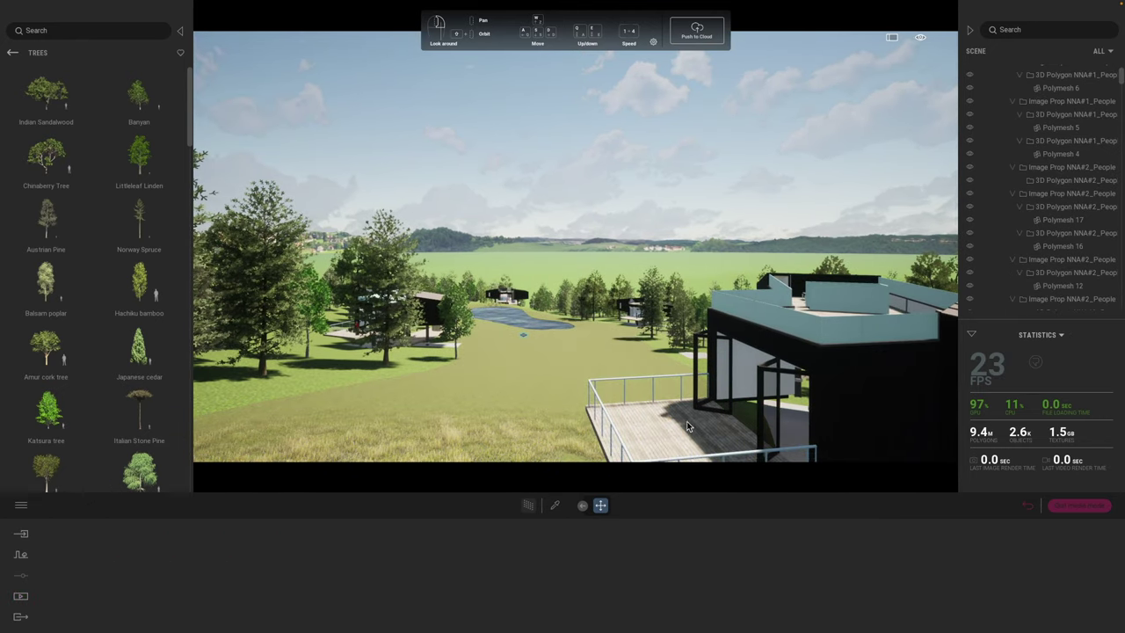
- Place the animated human Adil on the wooden deck of this cabin
{"action": "left_click", "coordinate": [13, 54]}
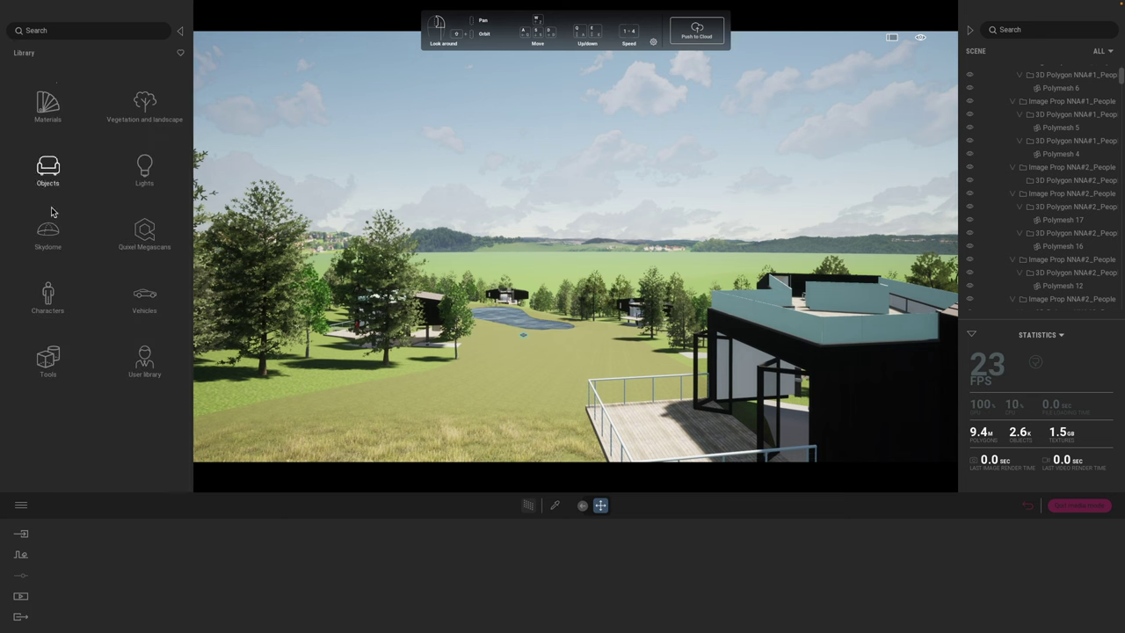
{"action": "left_click", "coordinate": [46, 299]}
{"action": "left_click", "coordinate": [48, 108]}
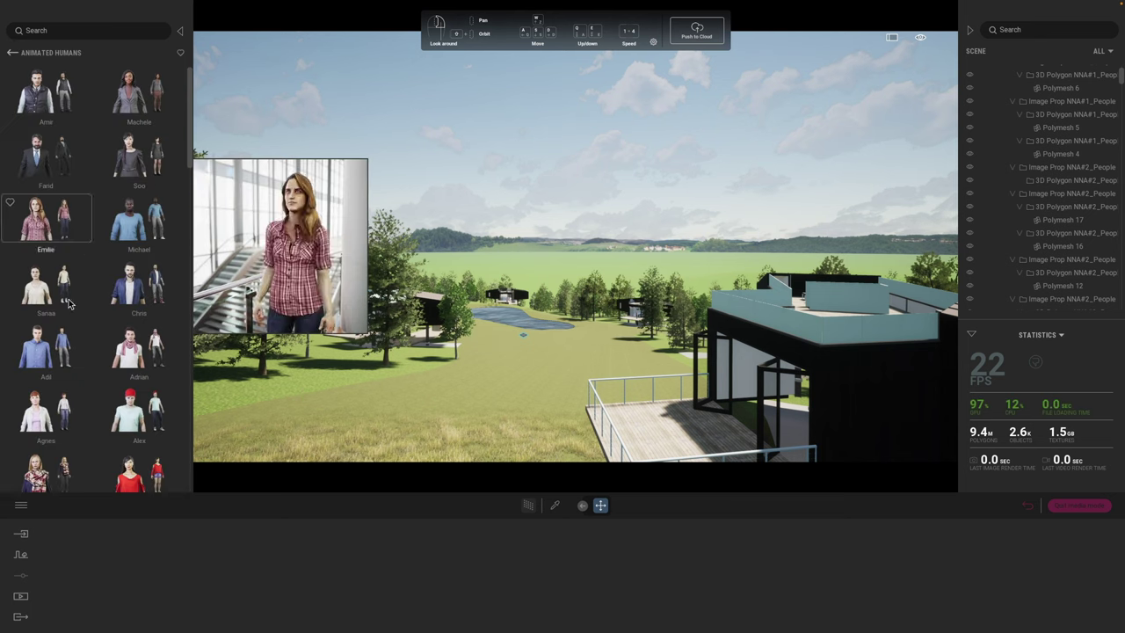
{"action": "left_click_drag", "start_coordinate": [38, 351], "coordinate": [670, 425]}
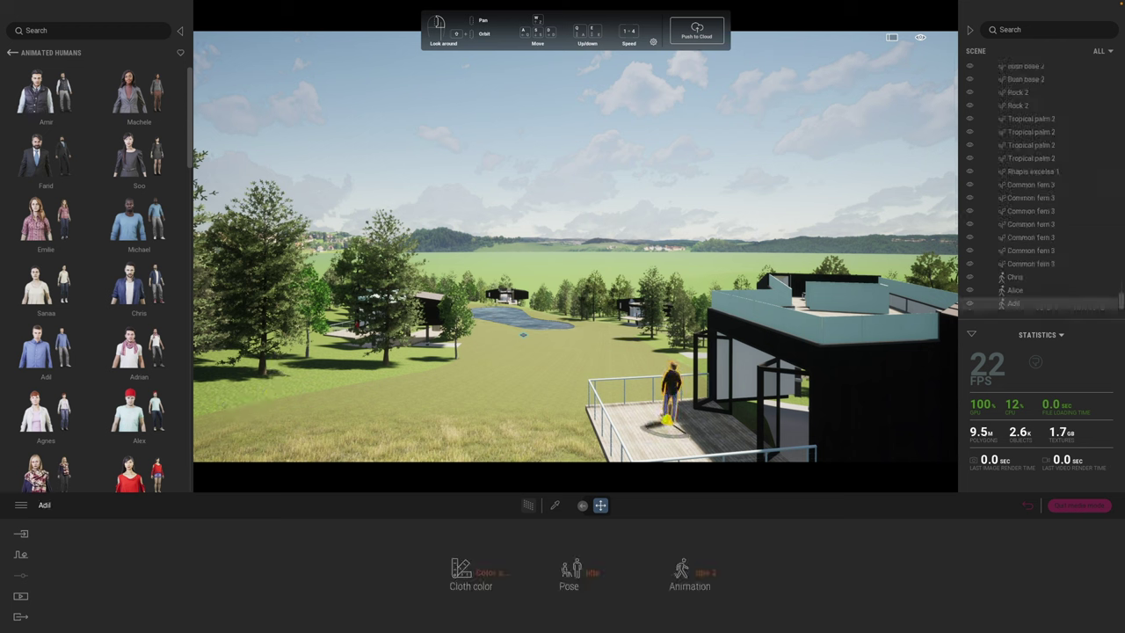
- Apply the tinted Two sided glass to this cabin's roof balustrade and folding door panes, using Replace material
{"action": "left_click", "coordinate": [649, 394]}
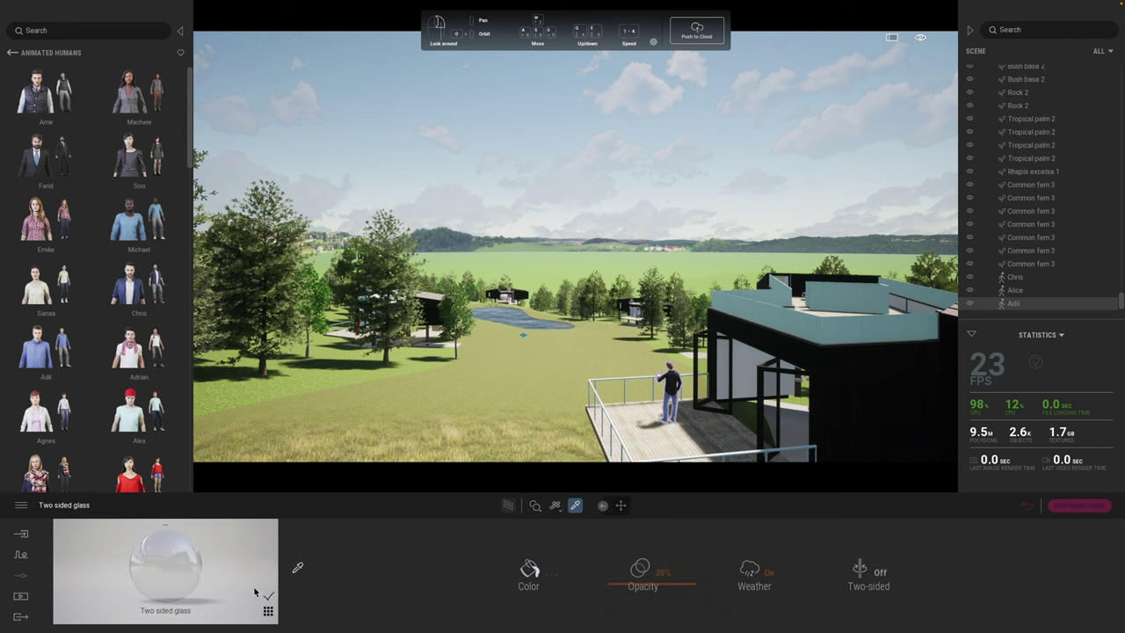
{"action": "left_click_drag", "start_coordinate": [183, 576], "coordinate": [836, 331]}
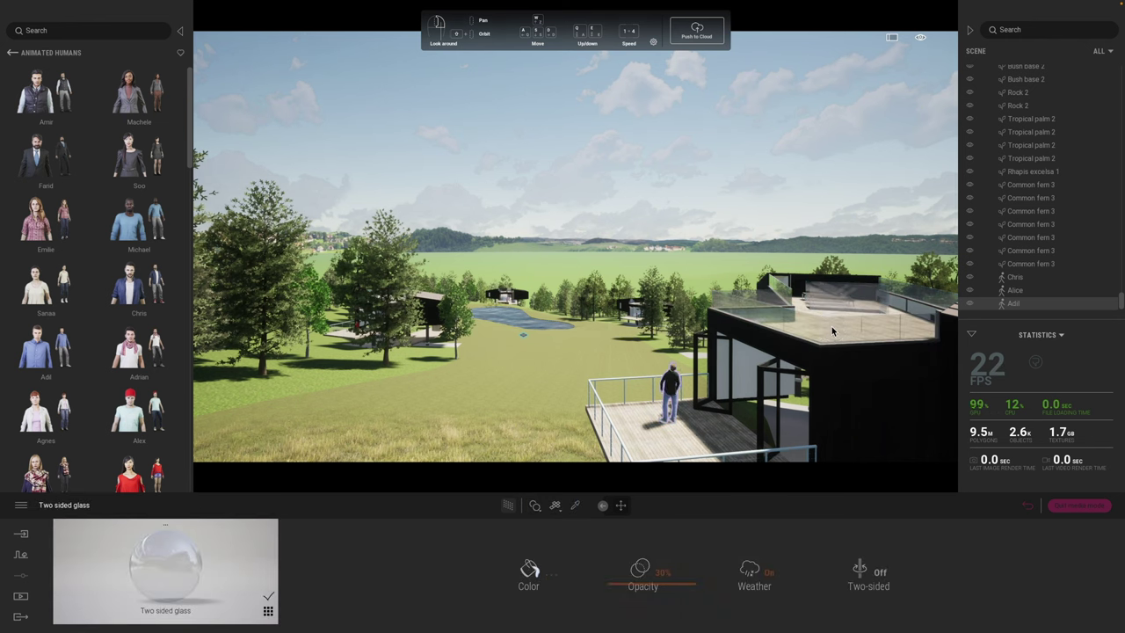
{"action": "left_click", "coordinate": [535, 507]}
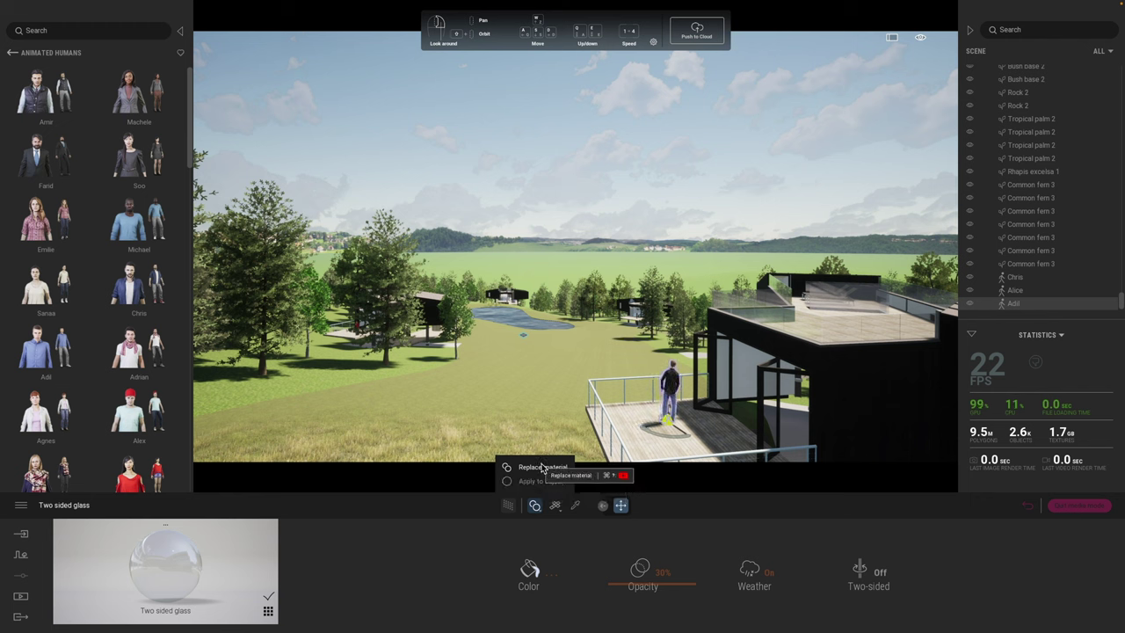
{"action": "left_click", "coordinate": [540, 468]}
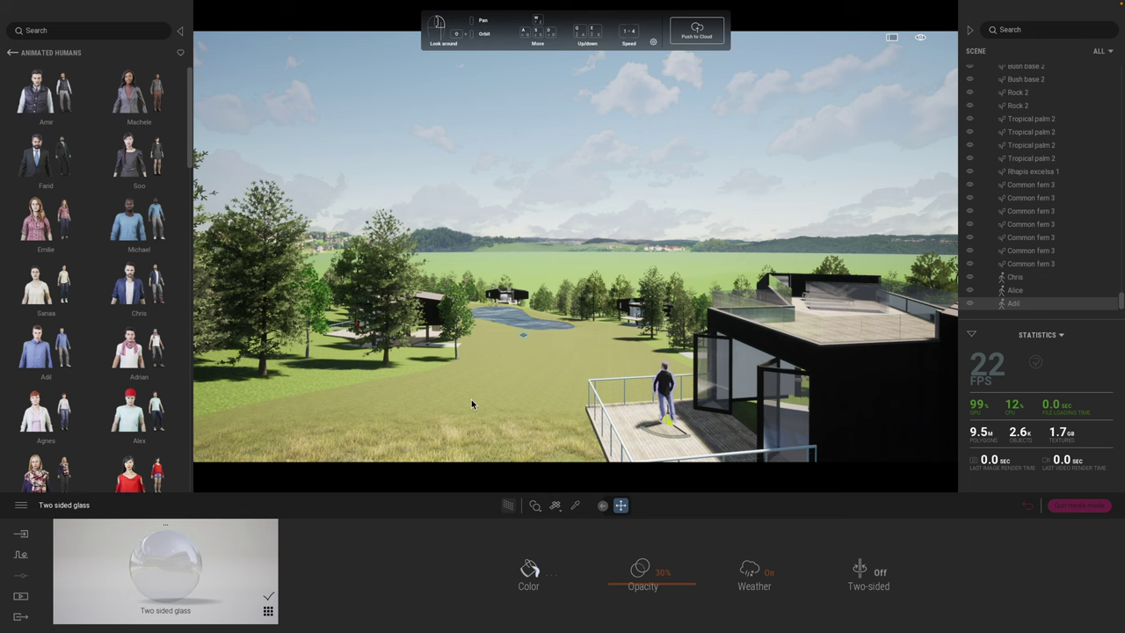
- Apply the Chrome metal material to the railing around the cabin's raised deck
{"action": "left_click", "coordinate": [14, 54]}
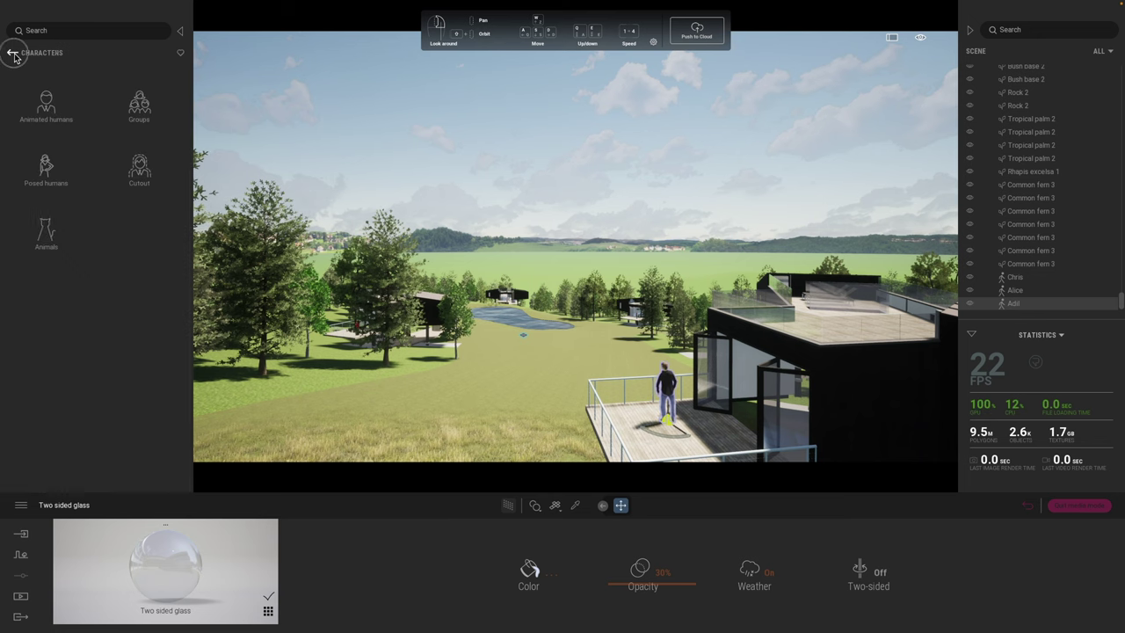
{"action": "left_click", "coordinate": [47, 101]}
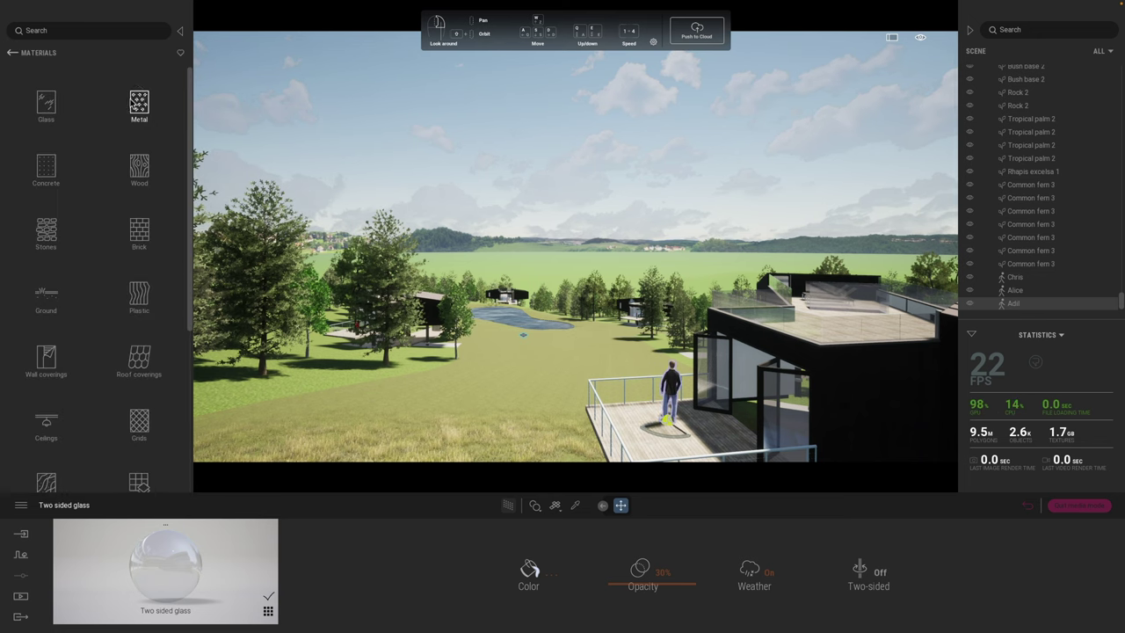
{"action": "left_click", "coordinate": [134, 105]}
{"action": "left_click_drag", "start_coordinate": [134, 202], "coordinate": [607, 415]}
- Delete the flat image-prop person standing under the raised cabin near the outside stairs
{"action": "middle_click_drag", "start_coordinate": [636, 421], "coordinate": [648, 281]}
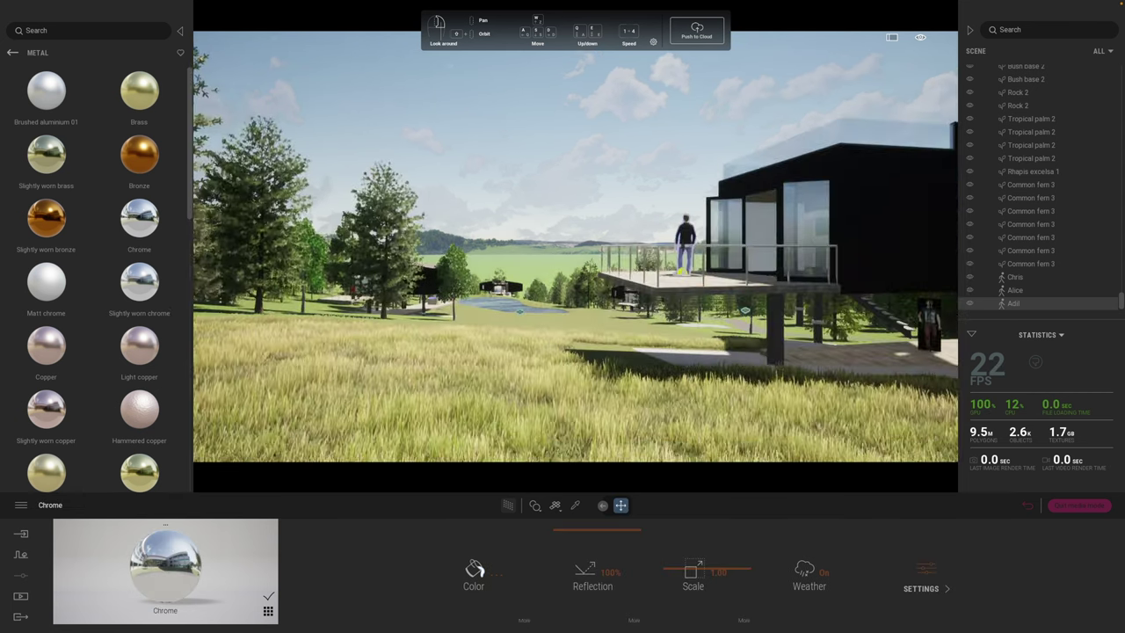
{"action": "middle_click_drag", "start_coordinate": [534, 355], "coordinate": [531, 377]}
{"action": "right_click_drag", "start_coordinate": [532, 377], "coordinate": [559, 379]}
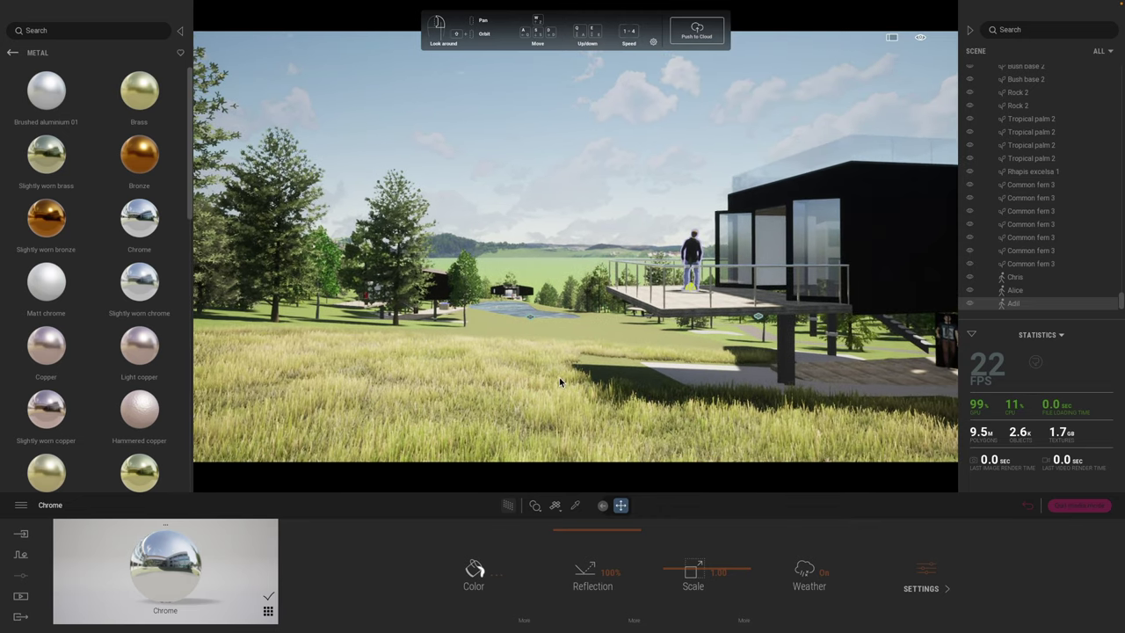
{"action": "left_click", "coordinate": [944, 351]}
{"action": "key", "text": "Delete"}
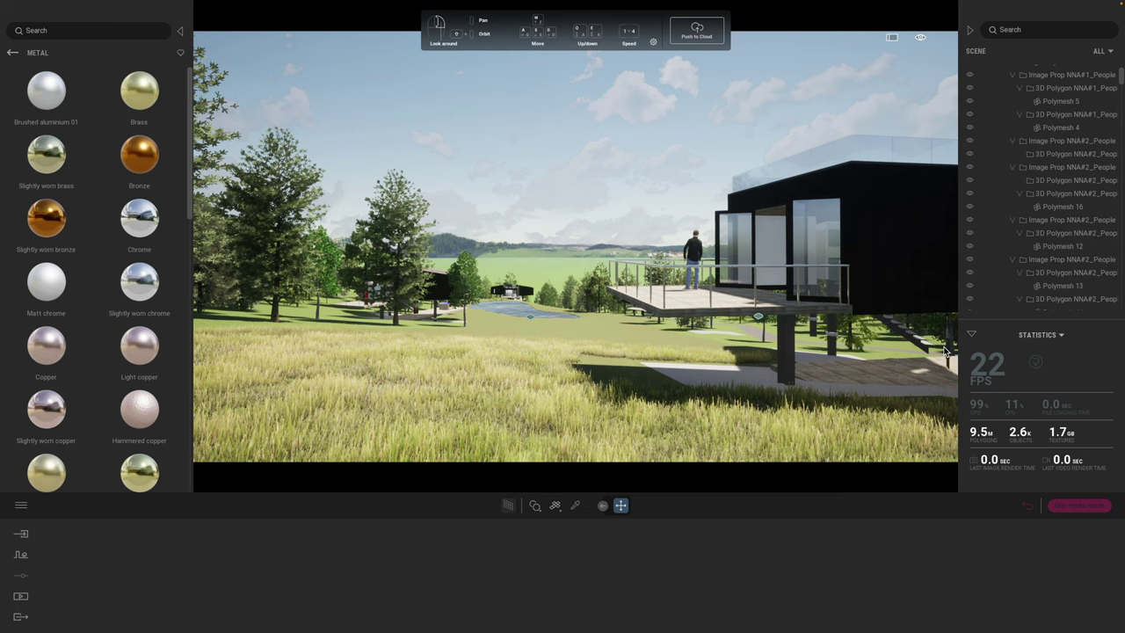
- Place the Group01 people from the Characters library on the paved terrace beneath the raised cabin
{"action": "left_click", "coordinate": [12, 54]}
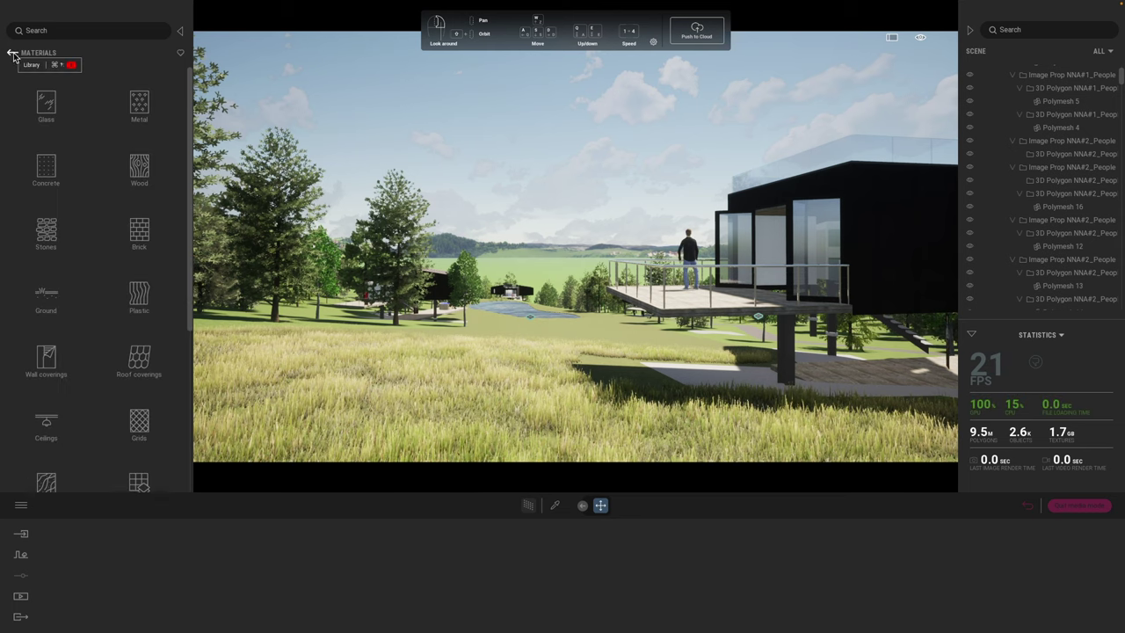
{"action": "left_click", "coordinate": [12, 54]}
{"action": "left_click", "coordinate": [51, 299]}
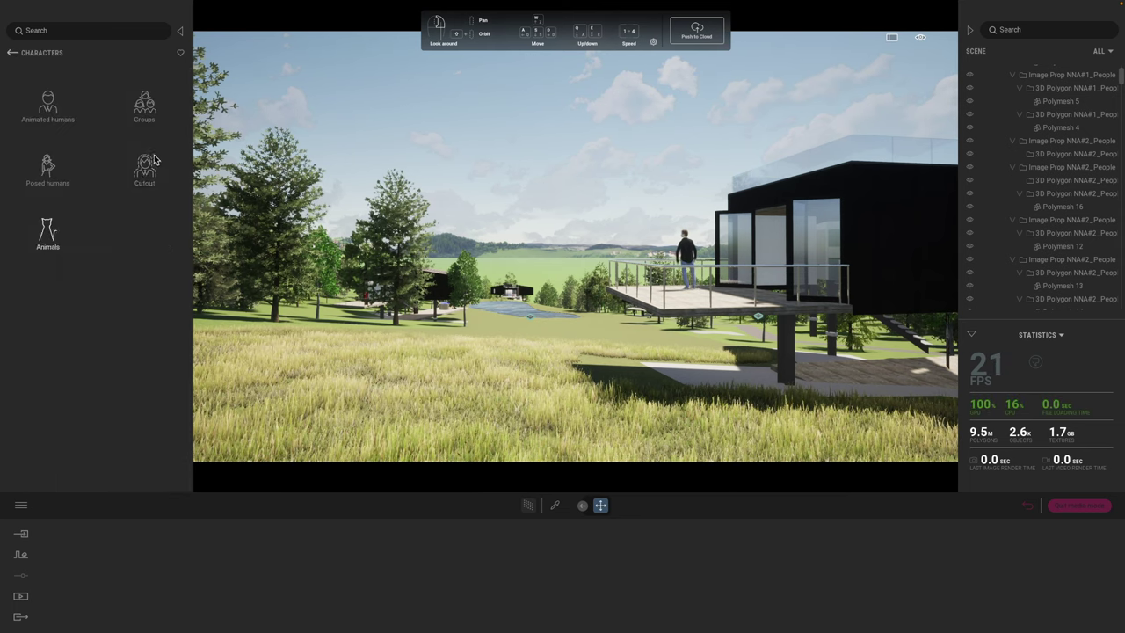
{"action": "left_click", "coordinate": [145, 107]}
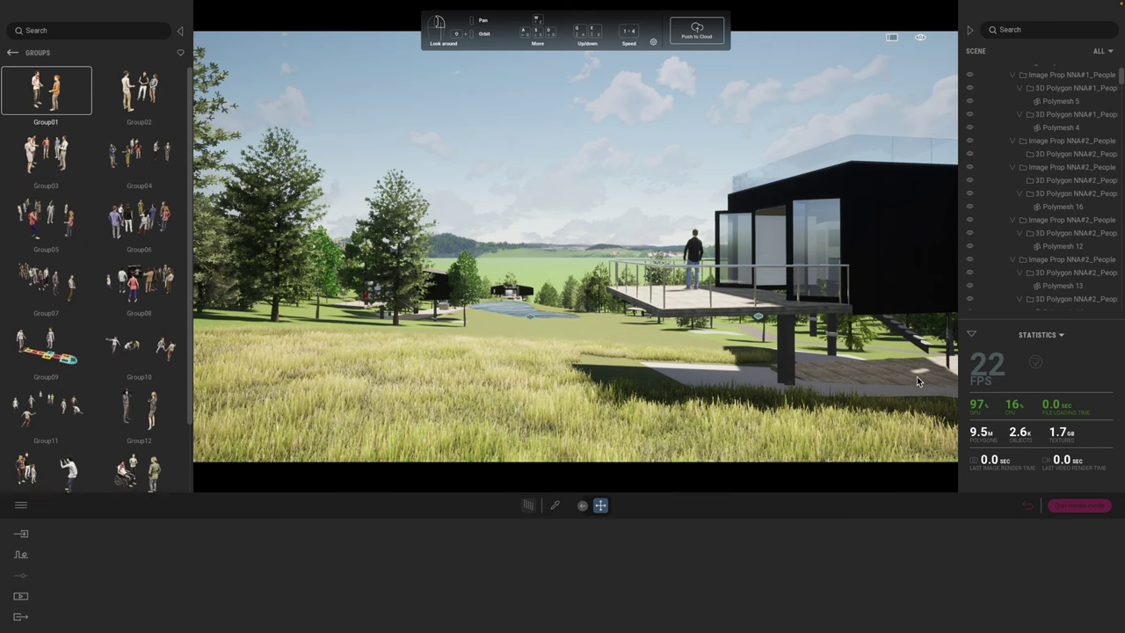
{"action": "right_click_drag", "start_coordinate": [920, 375], "coordinate": [925, 373]}
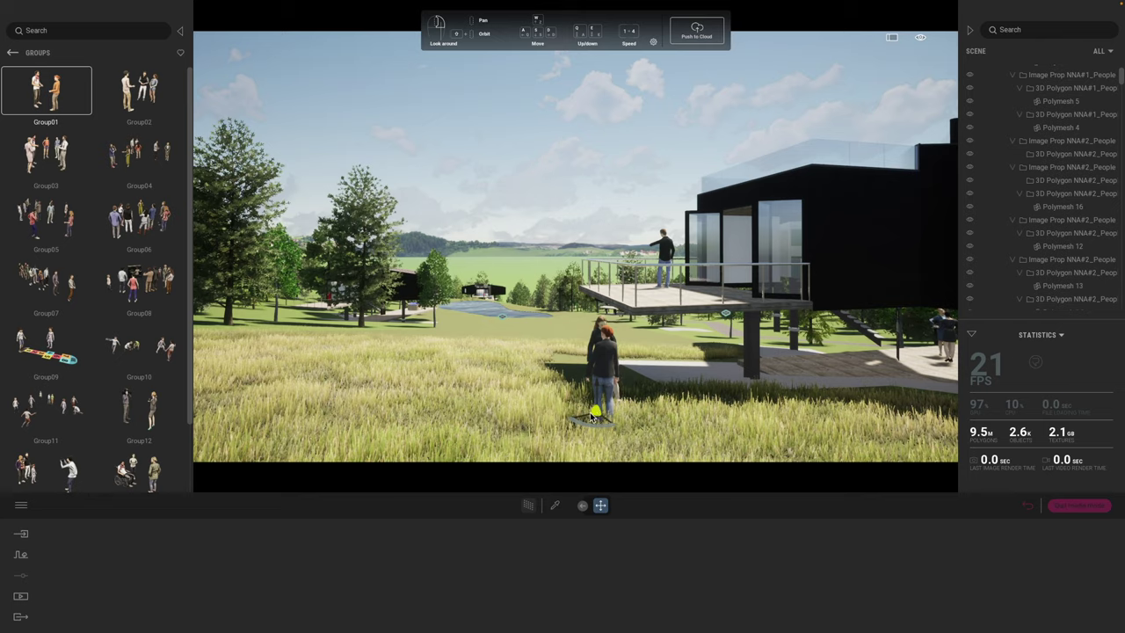
- Place the Group02 people on the terrace beside the hot tub at the cabin's far end
{"action": "key", "text": "s"}
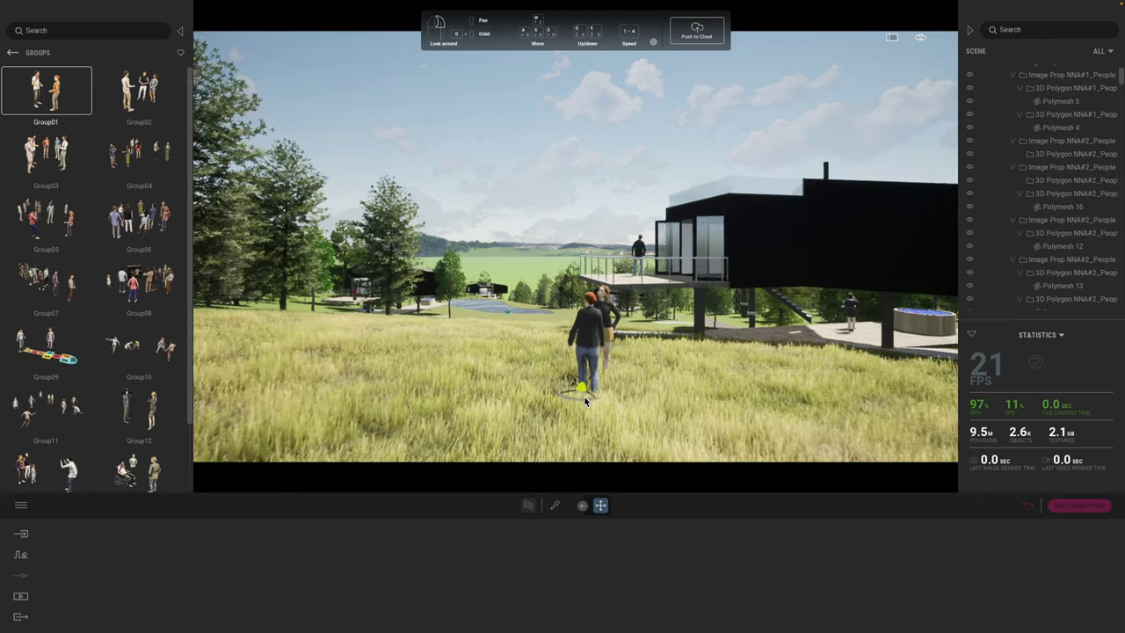
{"action": "key", "text": "e"}
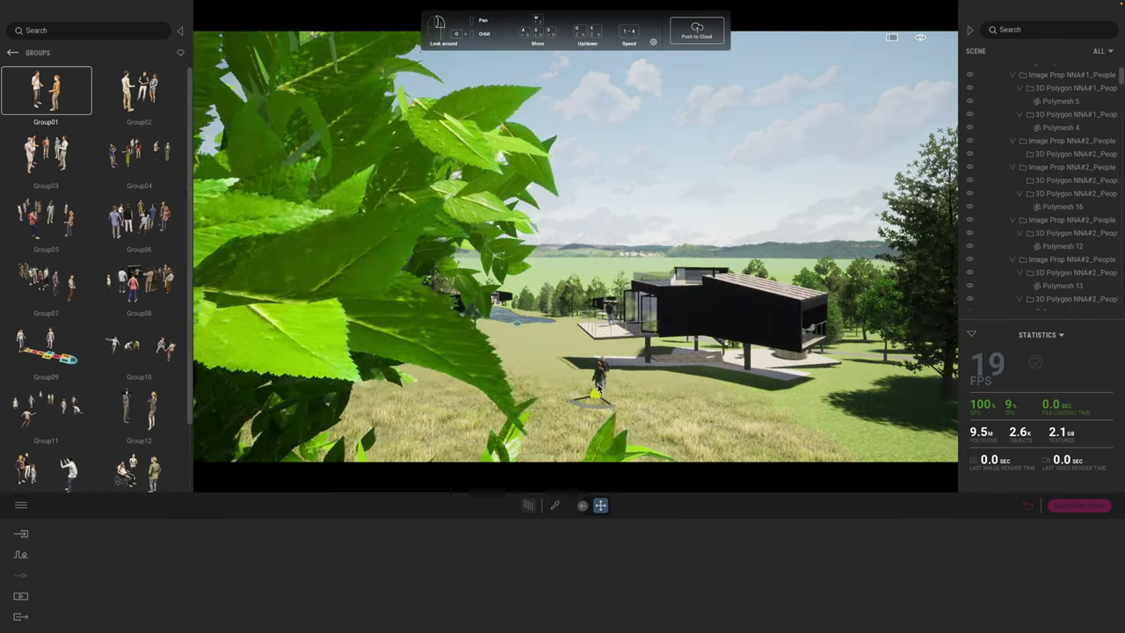
{"action": "key", "text": "d"}
{"action": "key", "text": "a"}
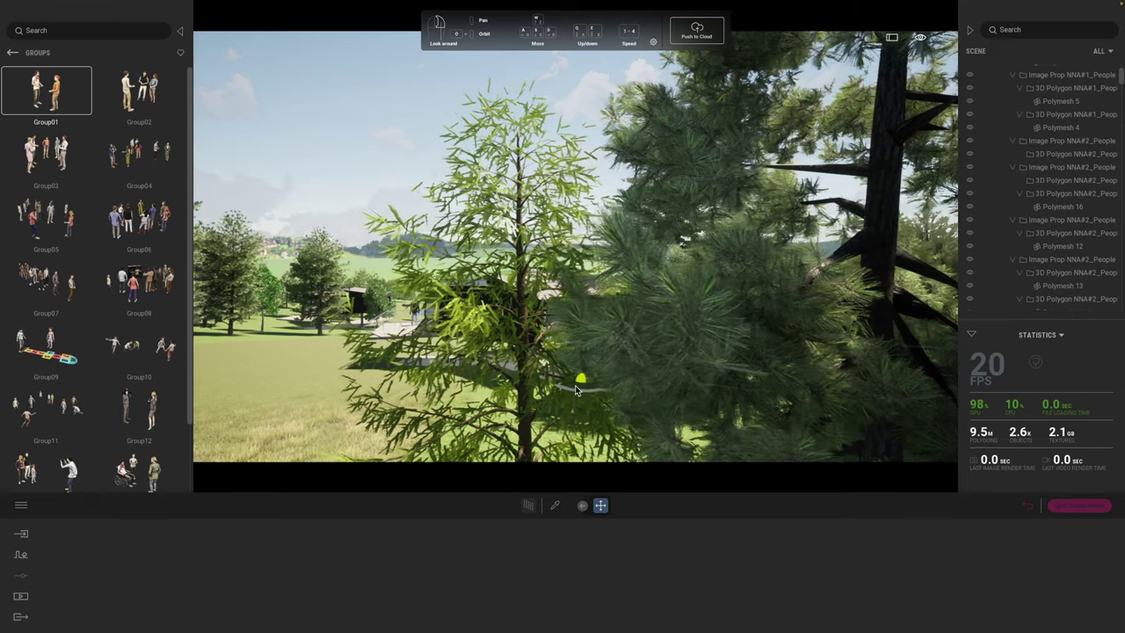
{"action": "key", "text": "w"}
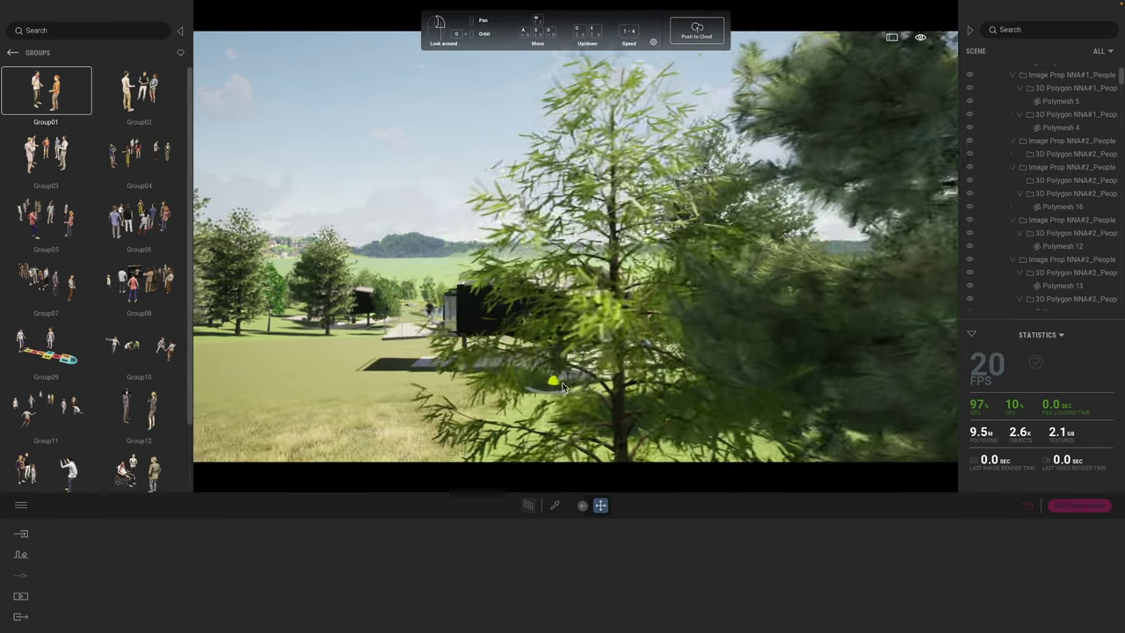
{"action": "key", "text": "a"}
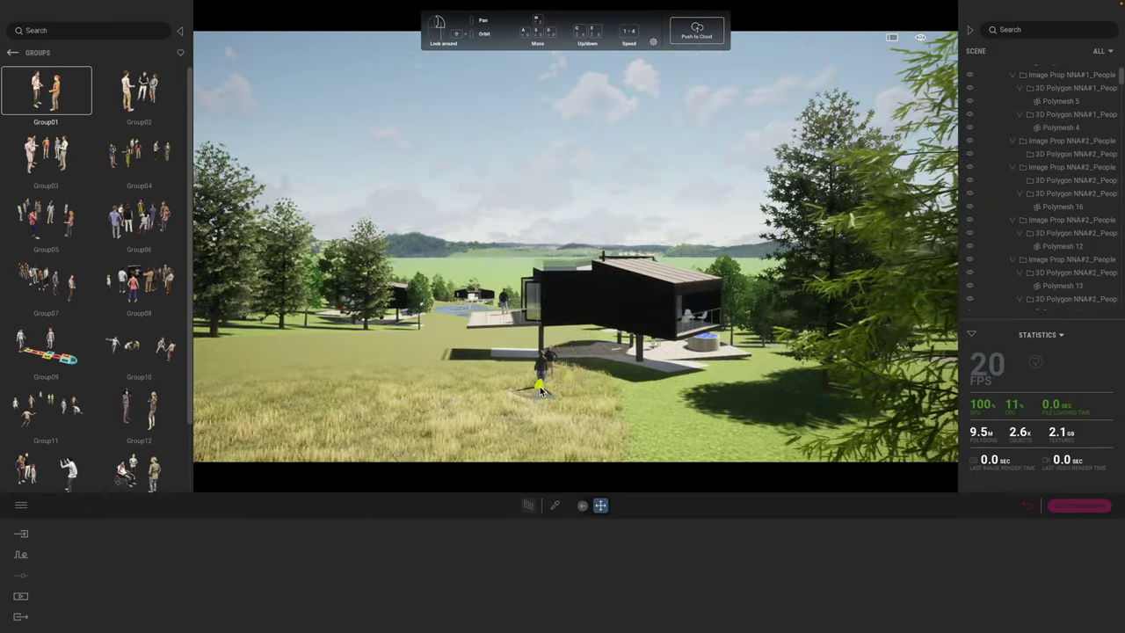
{"action": "key", "text": "a"}
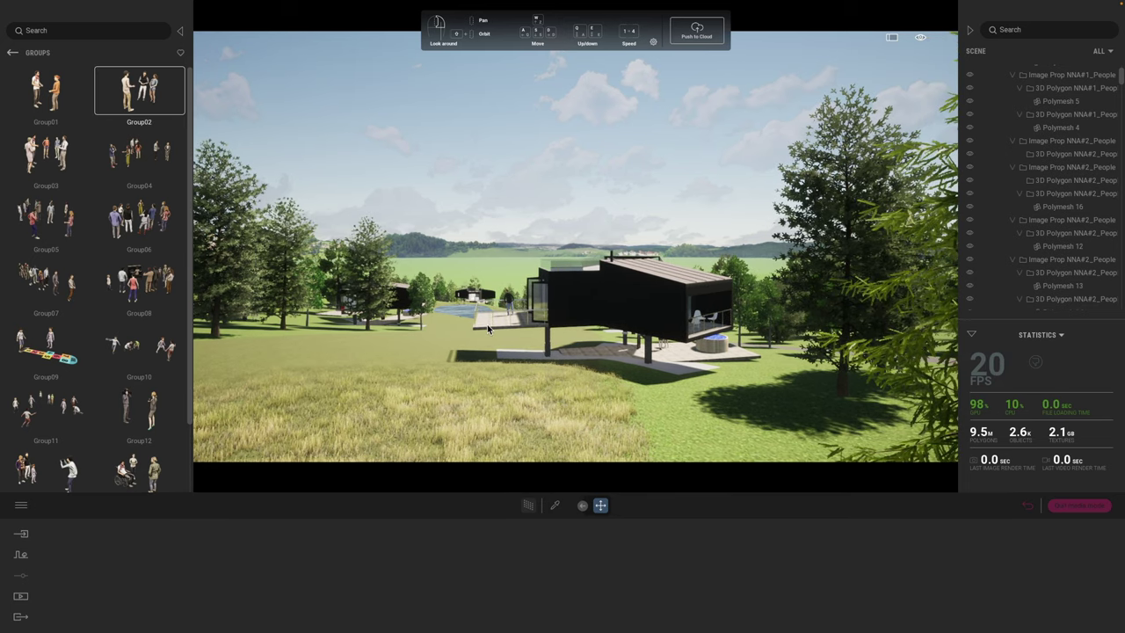
{"action": "left_click", "coordinate": [485, 357]}
{"action": "left_click_drag", "start_coordinate": [484, 357], "coordinate": [402, 356]}
{"action": "left_click_drag", "start_coordinate": [373, 349], "coordinate": [366, 349]}
{"action": "left_click_drag", "start_coordinate": [701, 372], "coordinate": [732, 356]}
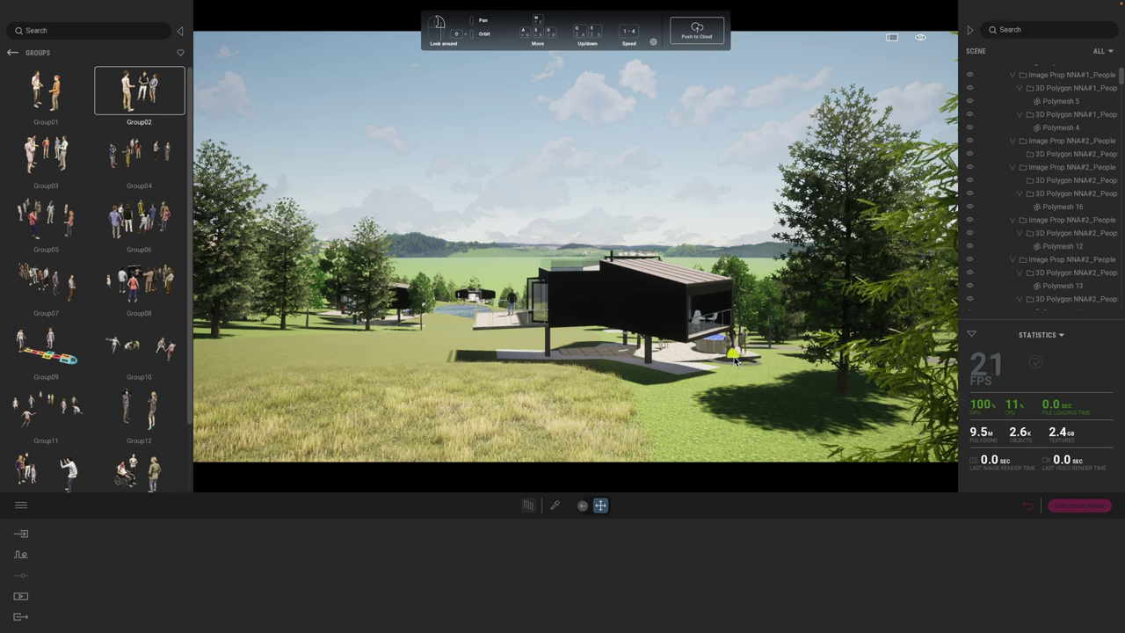
{"action": "left_click", "coordinate": [12, 52]}
- Paint Dry Grass 01 and Dry Wild Grass 01 over the remaining mown lawn in the foreground with a 5.0 m brush
{"action": "right_click_drag", "start_coordinate": [449, 346], "coordinate": [378, 346]}
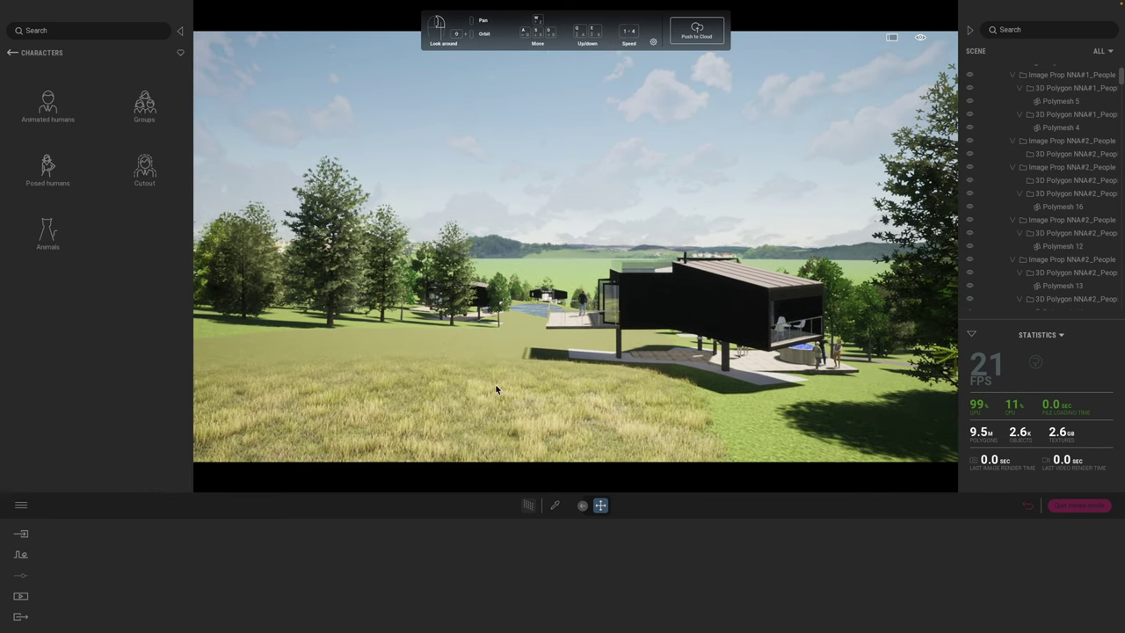
{"action": "left_click", "coordinate": [606, 423]}
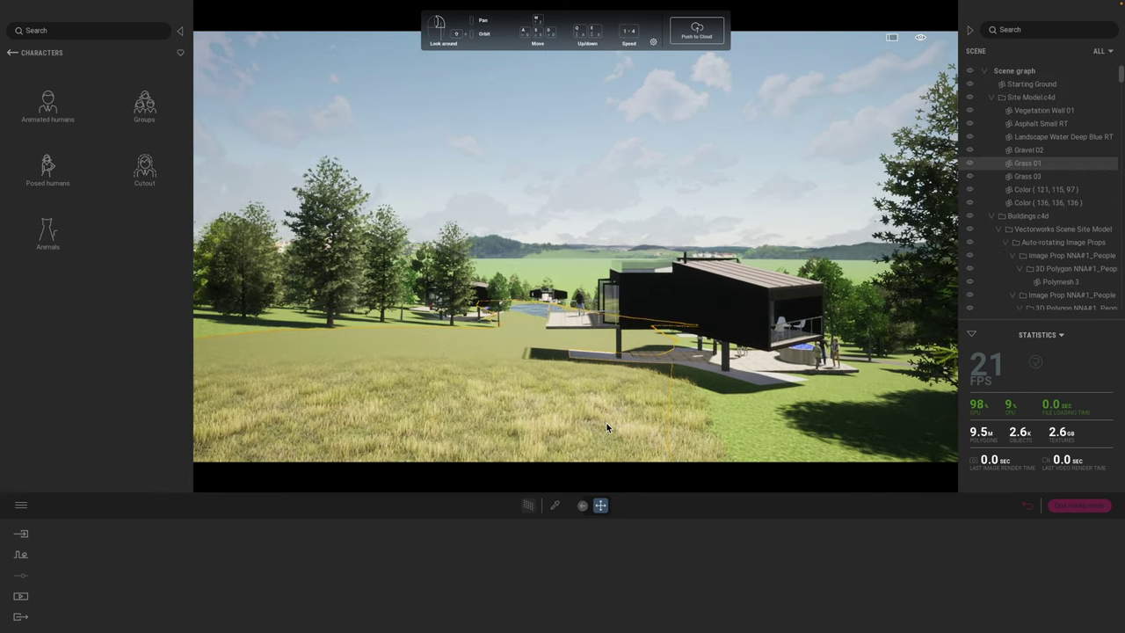
{"action": "left_click", "coordinate": [680, 449]}
{"action": "left_click", "coordinate": [615, 508]}
{"action": "mouse_move", "coordinate": [706, 453]}
{"action": "left_mouse_down"}
{"action": "mouse_move", "coordinate": [724, 433]}
{"action": "mouse_move", "coordinate": [771, 445]}
{"action": "mouse_move", "coordinate": [890, 414]}
{"action": "left_mouse_up"}
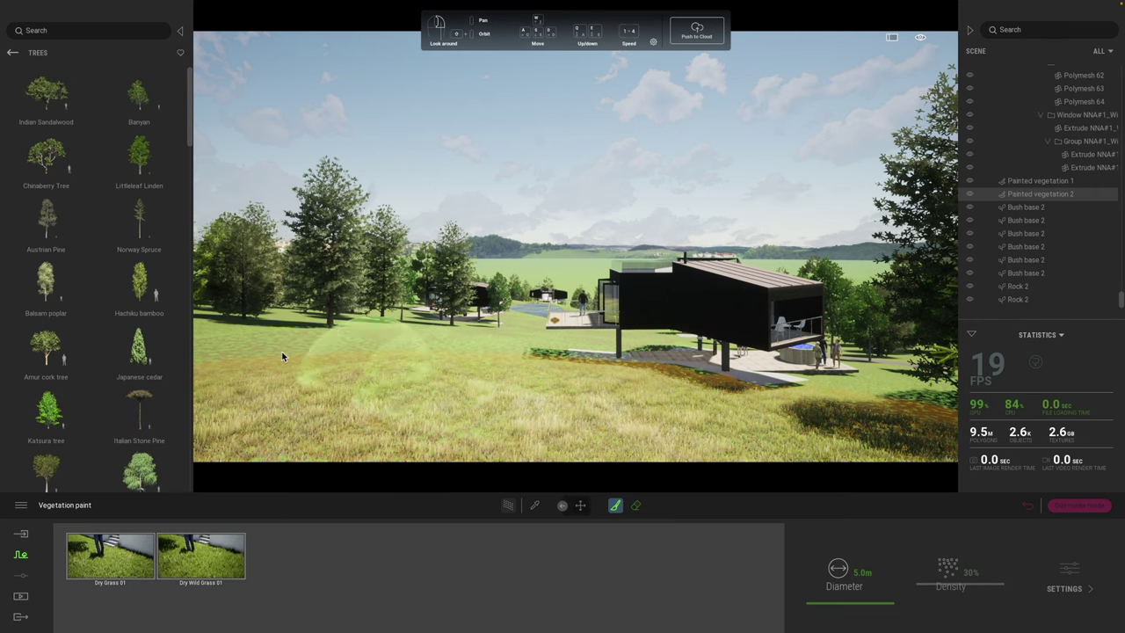
- Place a Rock 2 boulder on each side of the grassy foreground to frame the view of the cabin
{"action": "left_click", "coordinate": [12, 53]}
{"action": "left_click", "coordinate": [144, 232]}
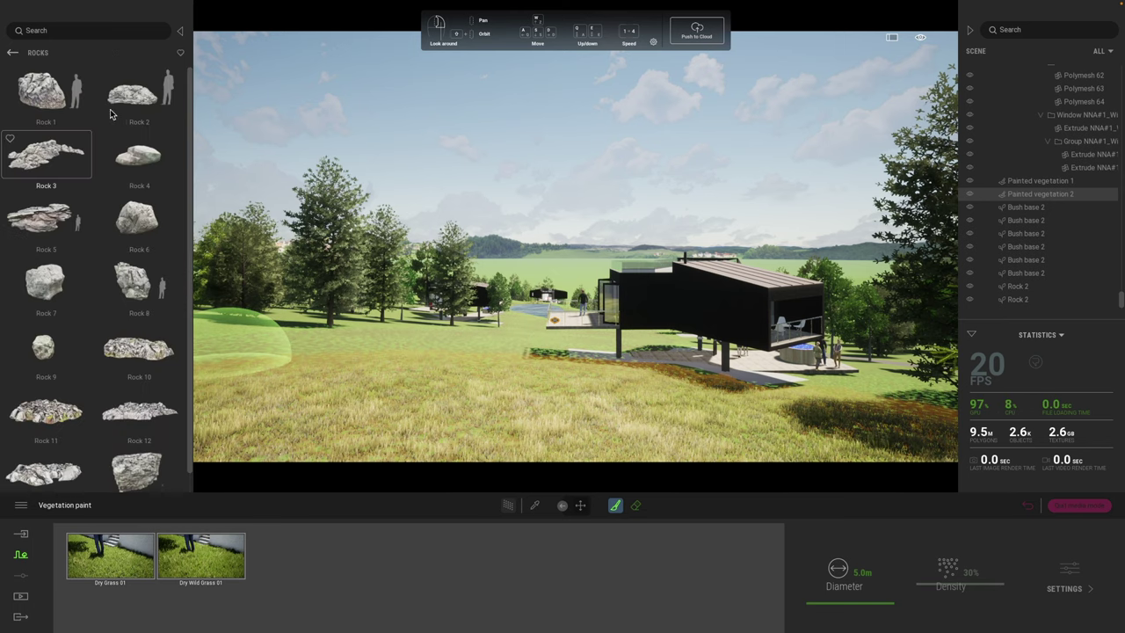
{"action": "left_click_drag", "start_coordinate": [247, 385], "coordinate": [233, 429]}
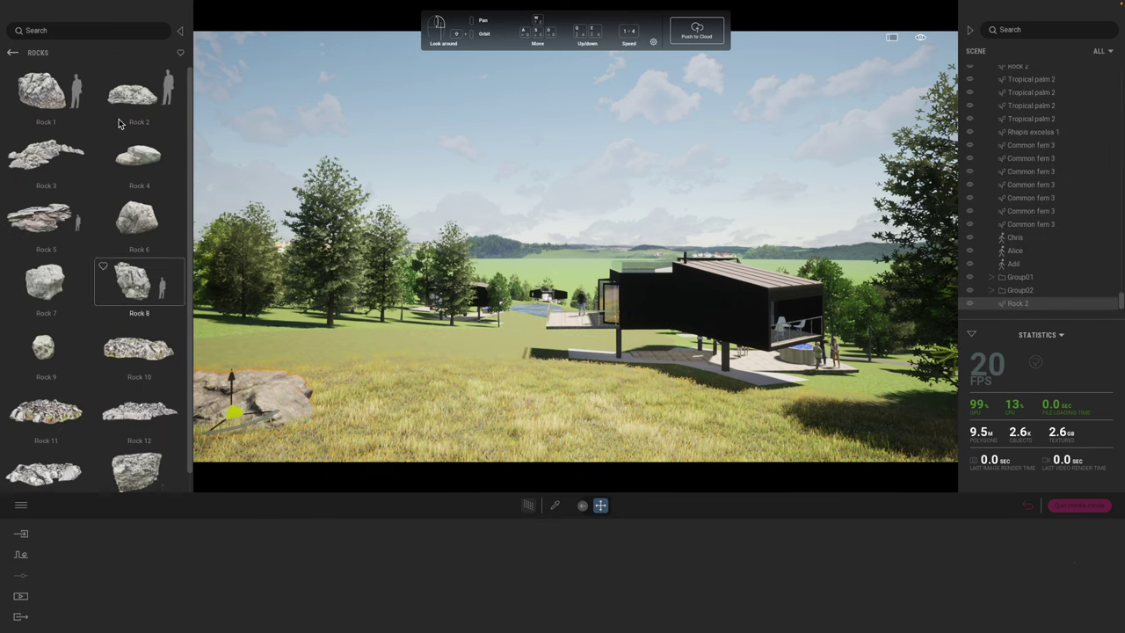
{"action": "mouse_move", "coordinate": [132, 95]}
{"action": "left_mouse_down"}
{"action": "mouse_move", "coordinate": [899, 459]}
{"action": "mouse_move", "coordinate": [912, 450]}
{"action": "left_mouse_up"}
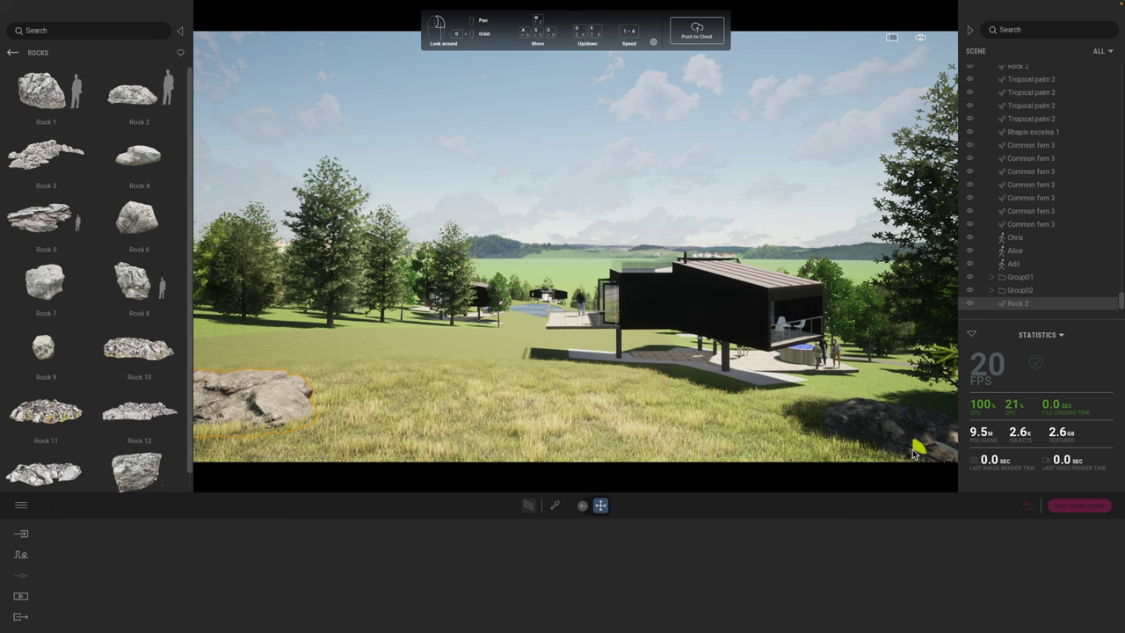
- Plant Tropical palm 1, 2 and 3 in front of both foreground rocks
{"action": "left_click", "coordinate": [12, 55]}
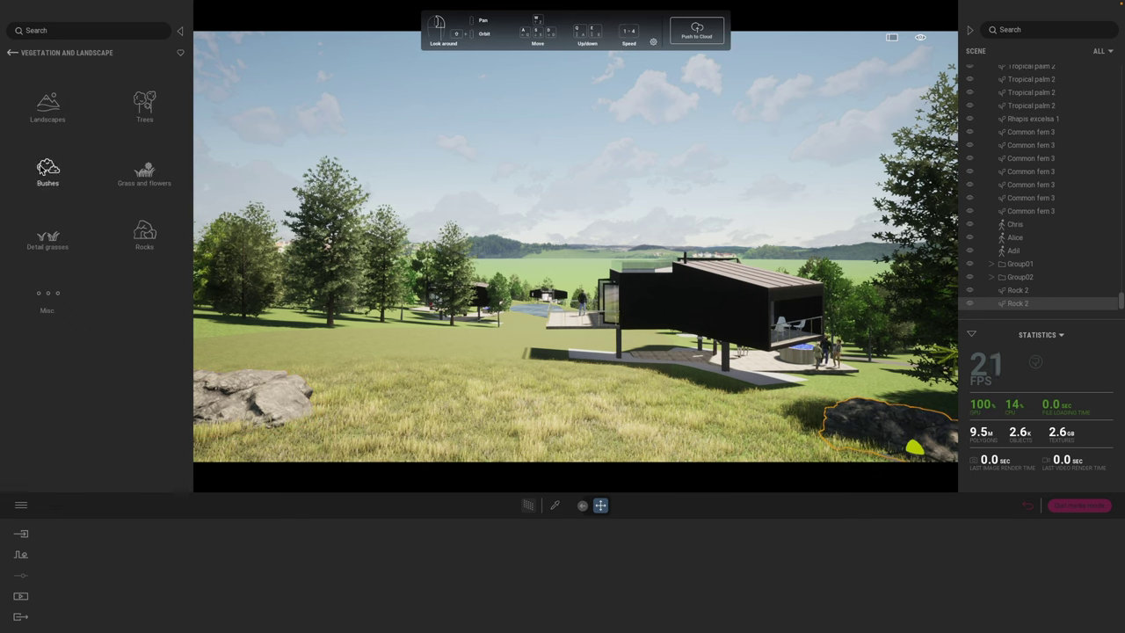
{"action": "left_click", "coordinate": [44, 170]}
{"action": "left_click", "coordinate": [140, 158]}
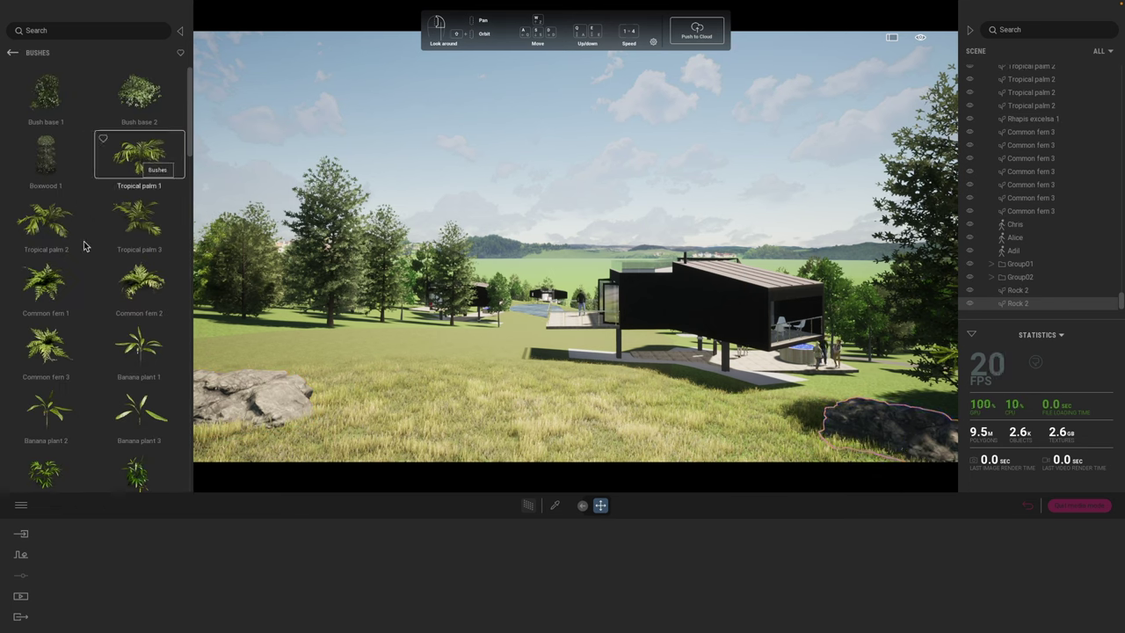
{"action": "left_click", "coordinate": [56, 229], "text": "super"}
{"action": "left_click", "coordinate": [137, 231], "text": "super"}
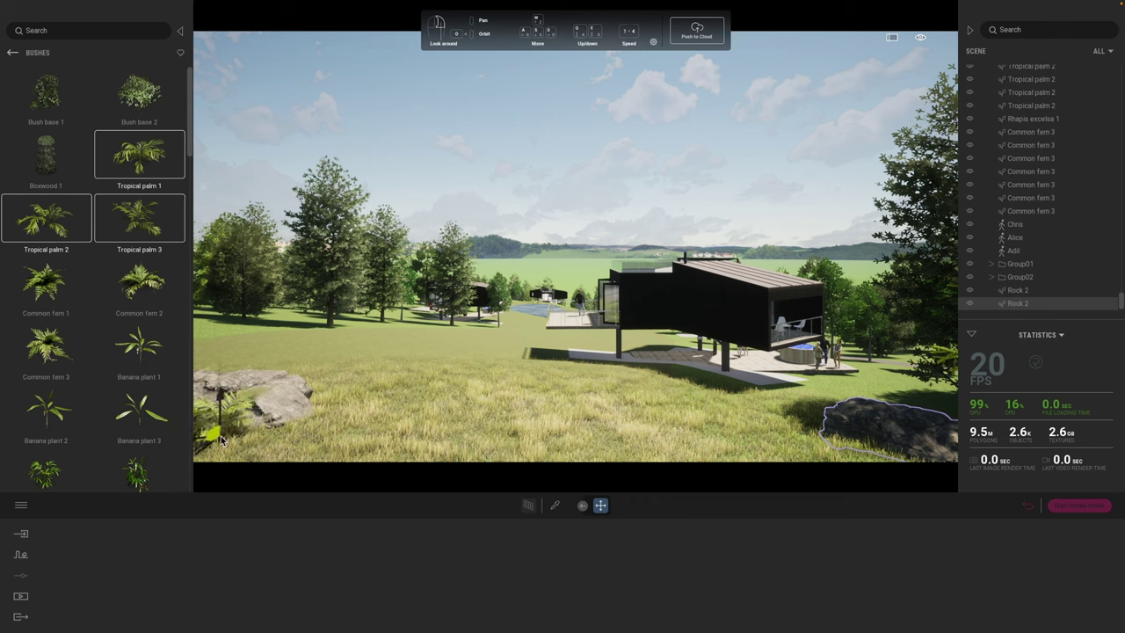
{"action": "left_click", "coordinate": [217, 440]}
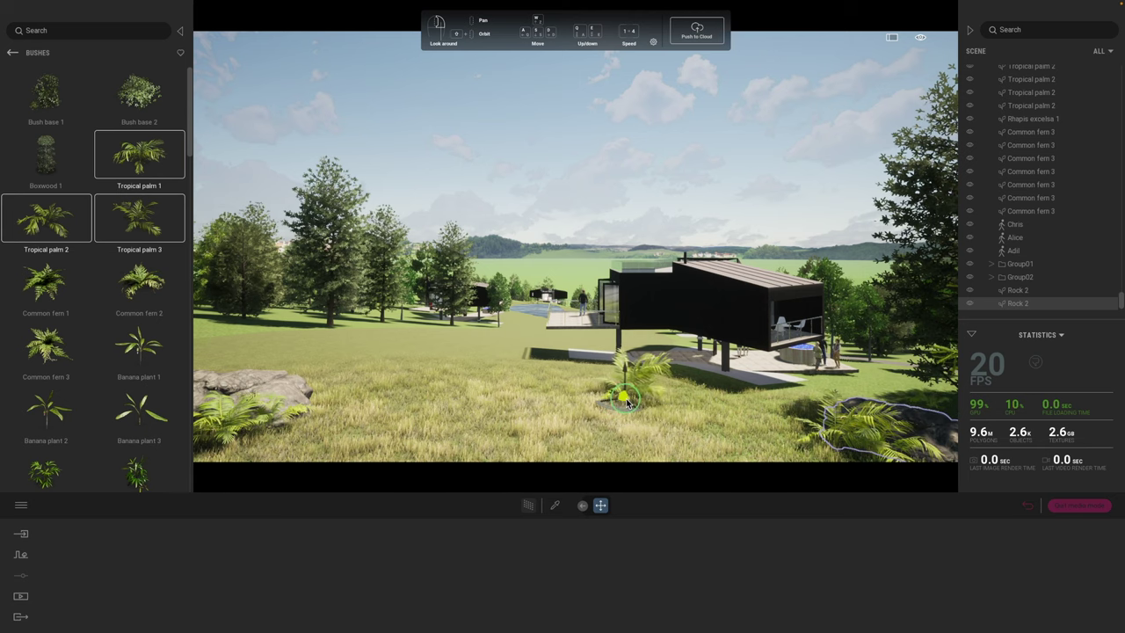
- Frame the cabin between the foreground rocks and palms and save the view as a new media image
{"action": "right_click_drag", "start_coordinate": [638, 395], "coordinate": [649, 395]}
{"action": "left_click", "coordinate": [20, 596]}
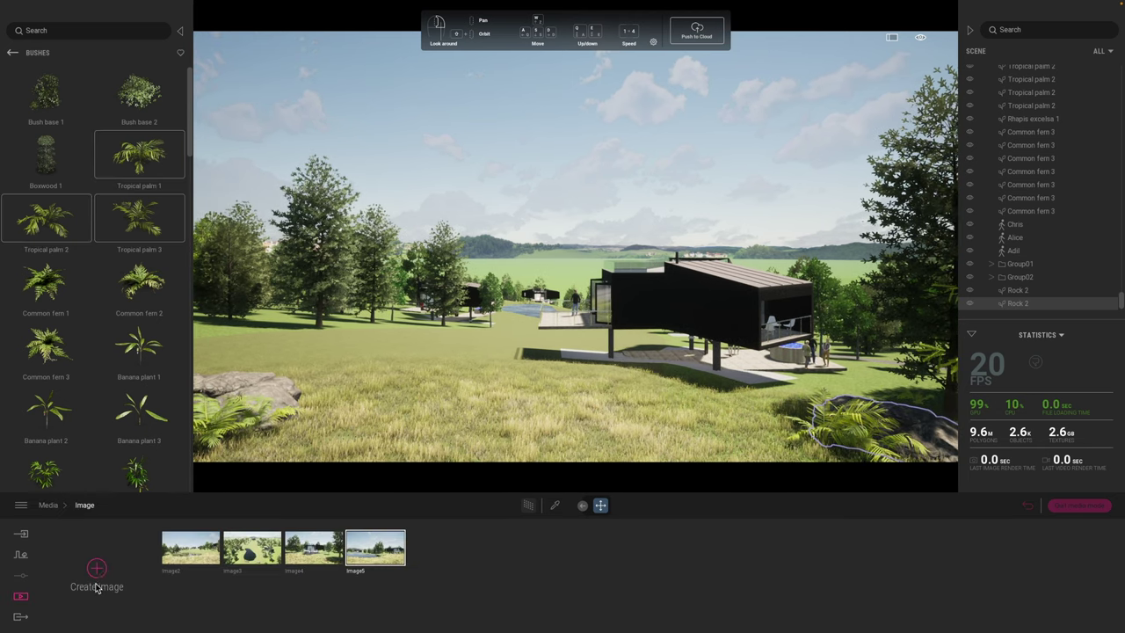
{"action": "left_click", "coordinate": [96, 569]}
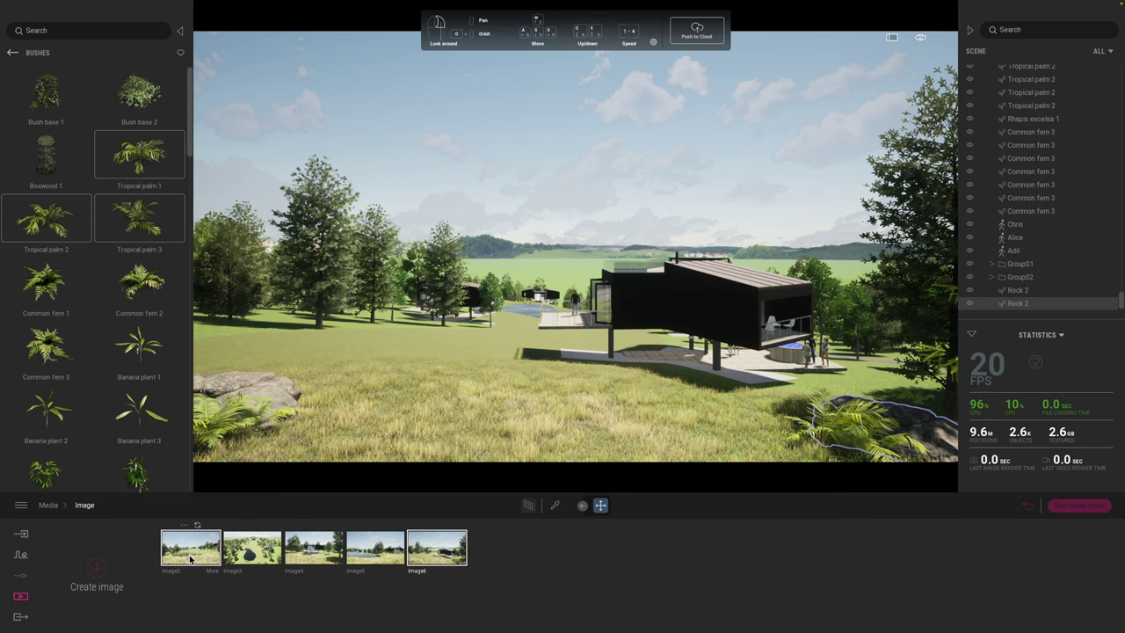
- Review the saved views Image2 through Image6 one after another
{"action": "left_click", "coordinate": [186, 553]}
{"action": "left_click", "coordinate": [230, 556]}
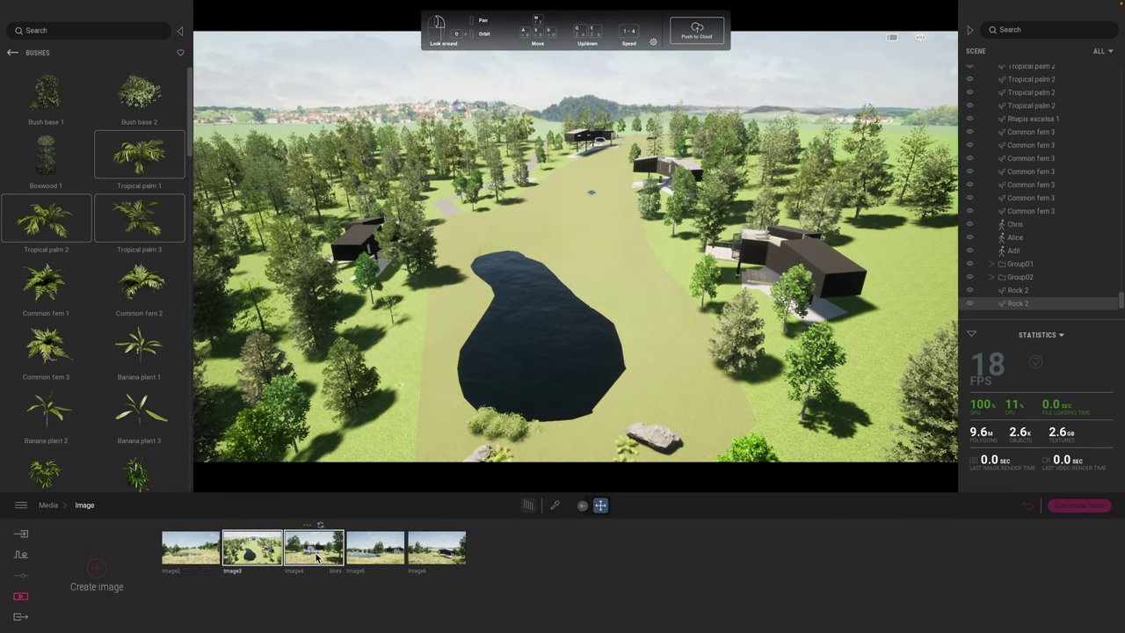
{"action": "left_click", "coordinate": [318, 555]}
{"action": "left_click", "coordinate": [375, 554]}
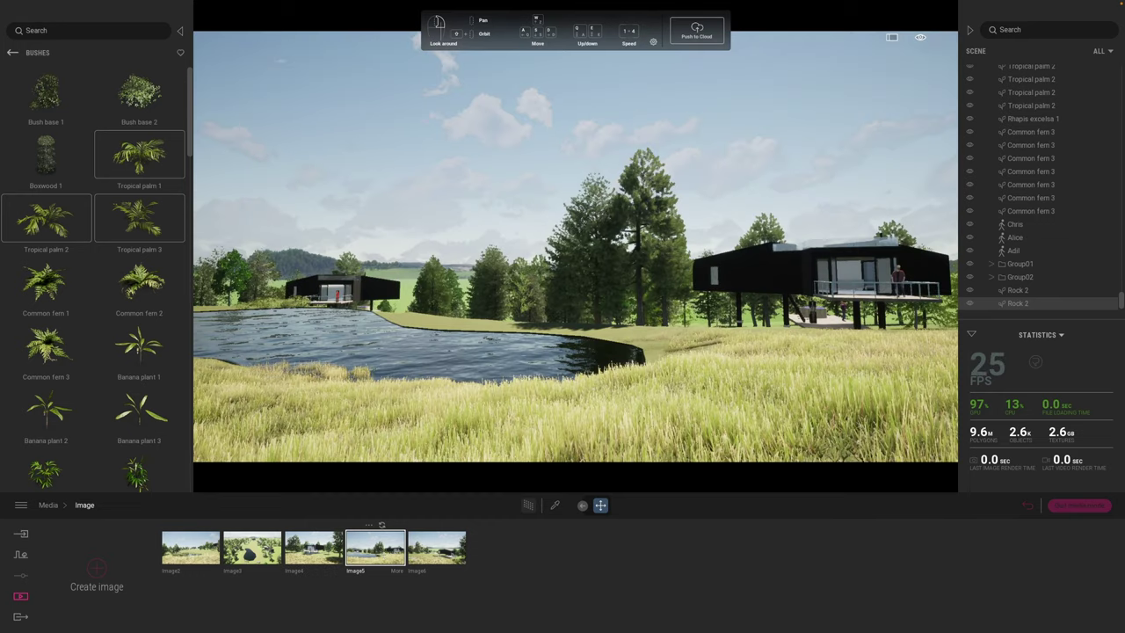
{"action": "left_click", "coordinate": [437, 554]}
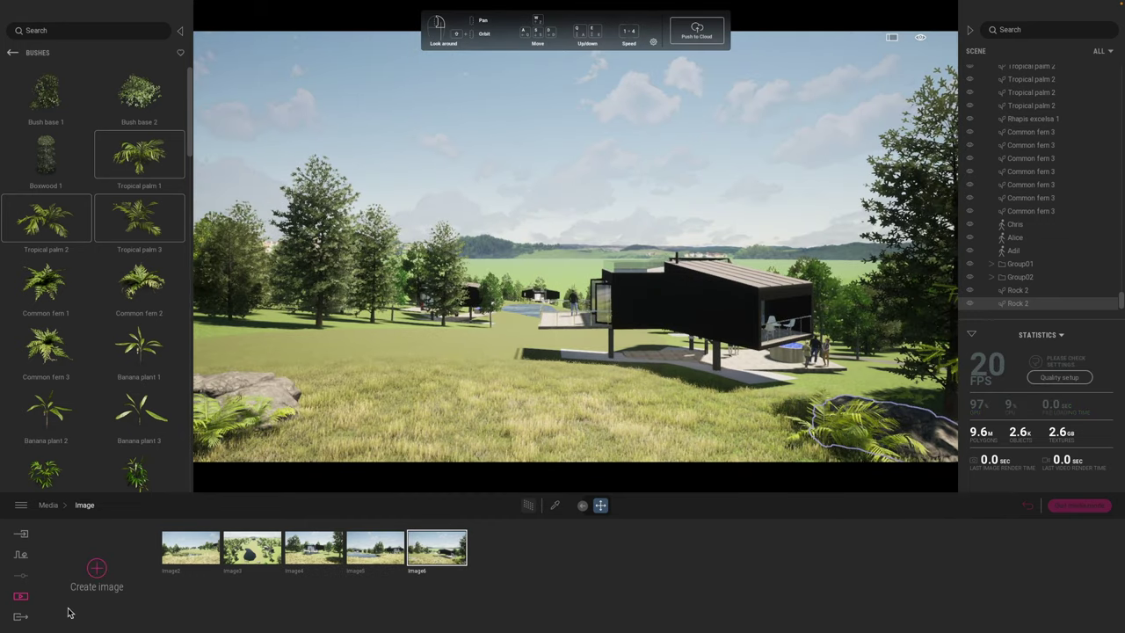
- Include Image2, Image3, Image4, Image5 and Image6 in the local image export
{"action": "left_click", "coordinate": [20, 618]}
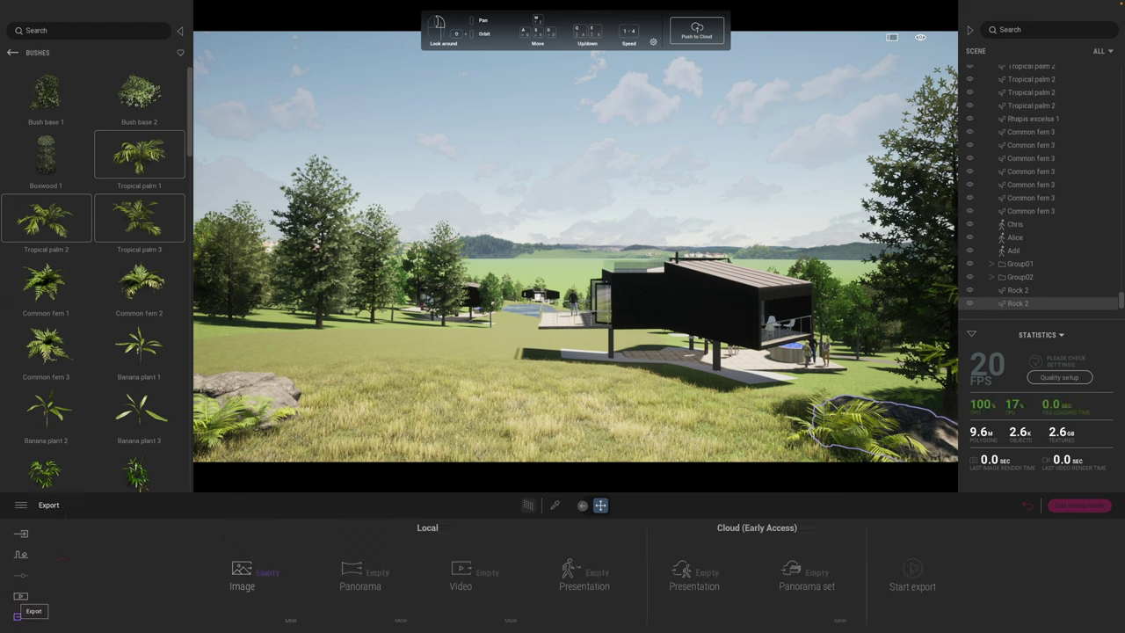
{"action": "left_click", "coordinate": [261, 577]}
{"action": "left_click", "coordinate": [269, 303]}
{"action": "left_click", "coordinate": [515, 299]}
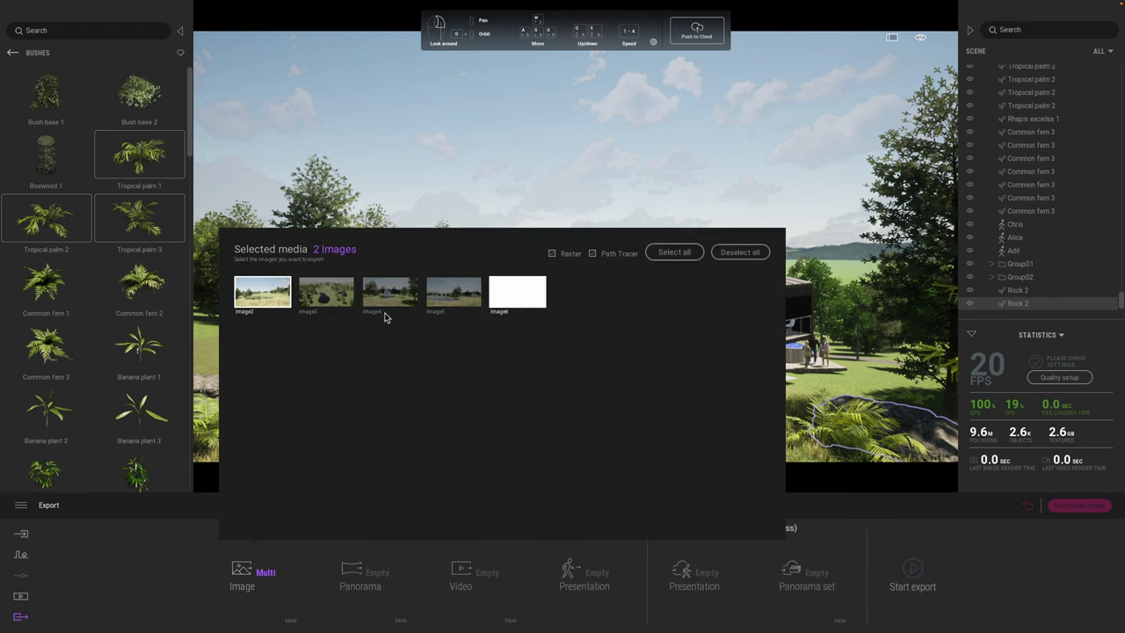
{"action": "left_click", "coordinate": [326, 299]}
{"action": "left_click", "coordinate": [389, 297]}
{"action": "left_click", "coordinate": [452, 293]}
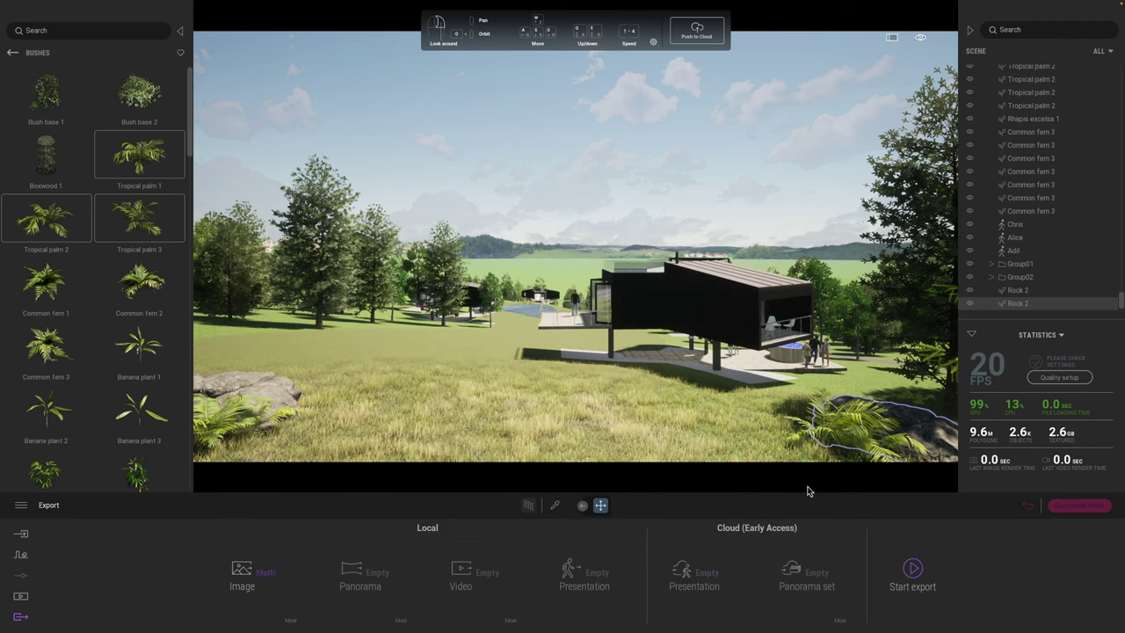
- Start the export and browse to the recent Twinmotion folder as the save location
{"action": "left_click", "coordinate": [898, 582]}
{"action": "left_click", "coordinate": [648, 74]}
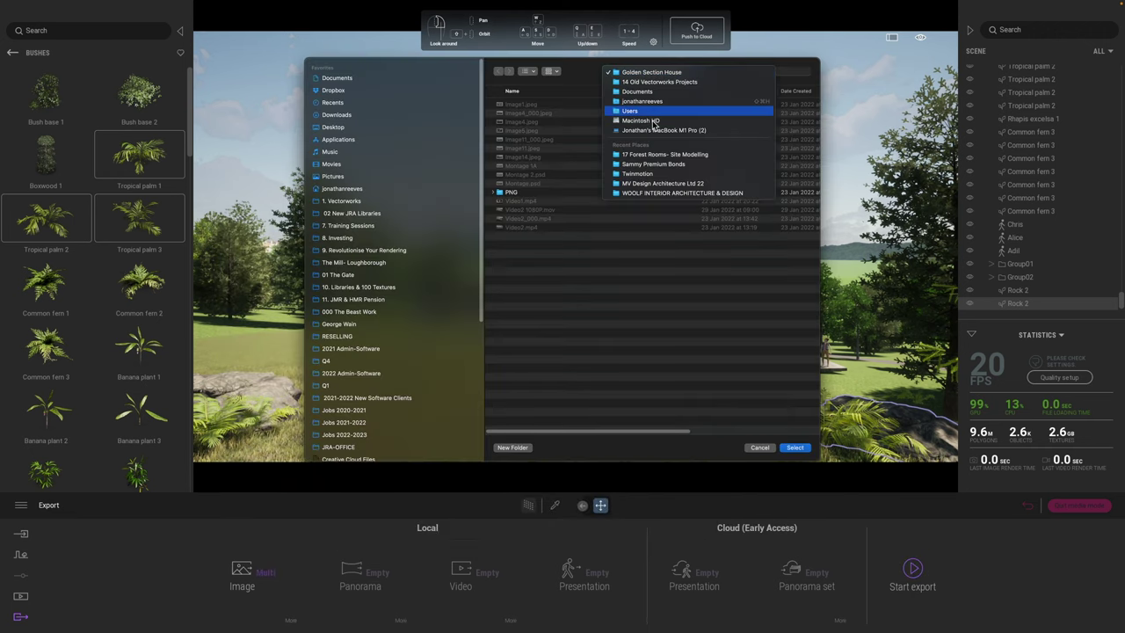
{"action": "left_click", "coordinate": [620, 150]}
{"action": "left_click", "coordinate": [639, 74]}
{"action": "left_click", "coordinate": [631, 83]}
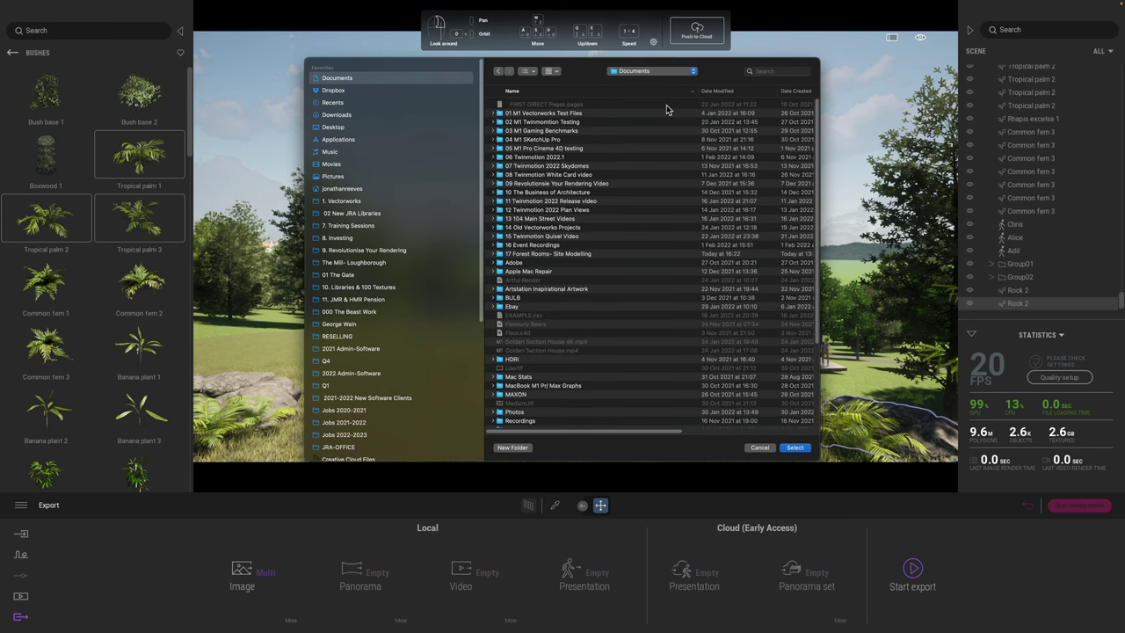
{"action": "left_click", "coordinate": [668, 72]}
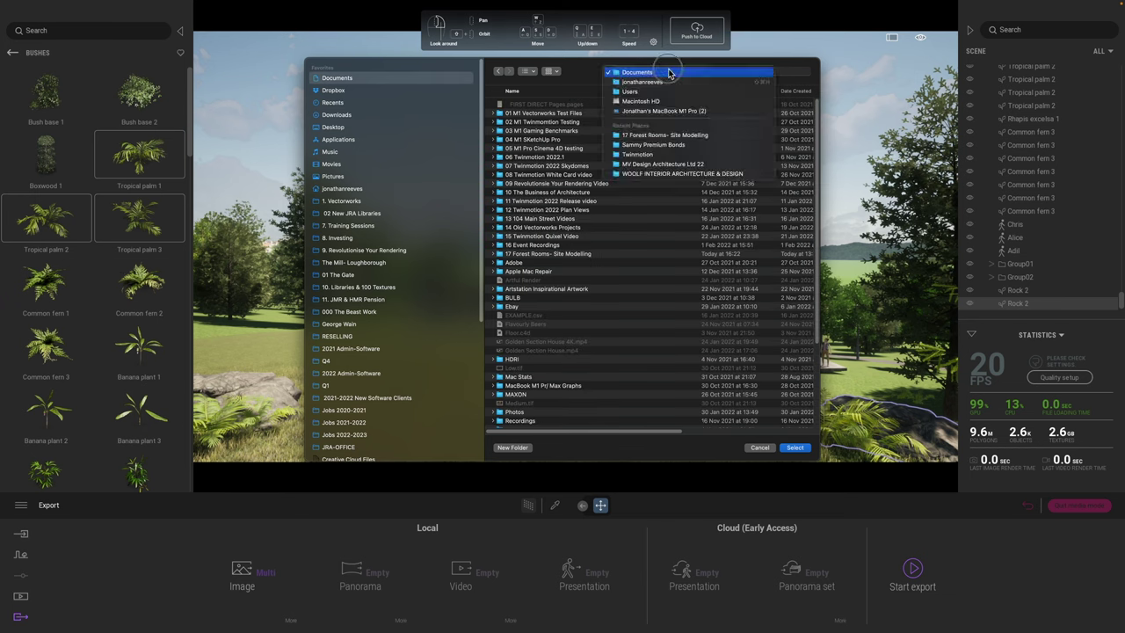
{"action": "left_click", "coordinate": [632, 154]}
- Create a new folder named Renders inside the Twinmotion folder and export the images into it
{"action": "left_click", "coordinate": [500, 450]}
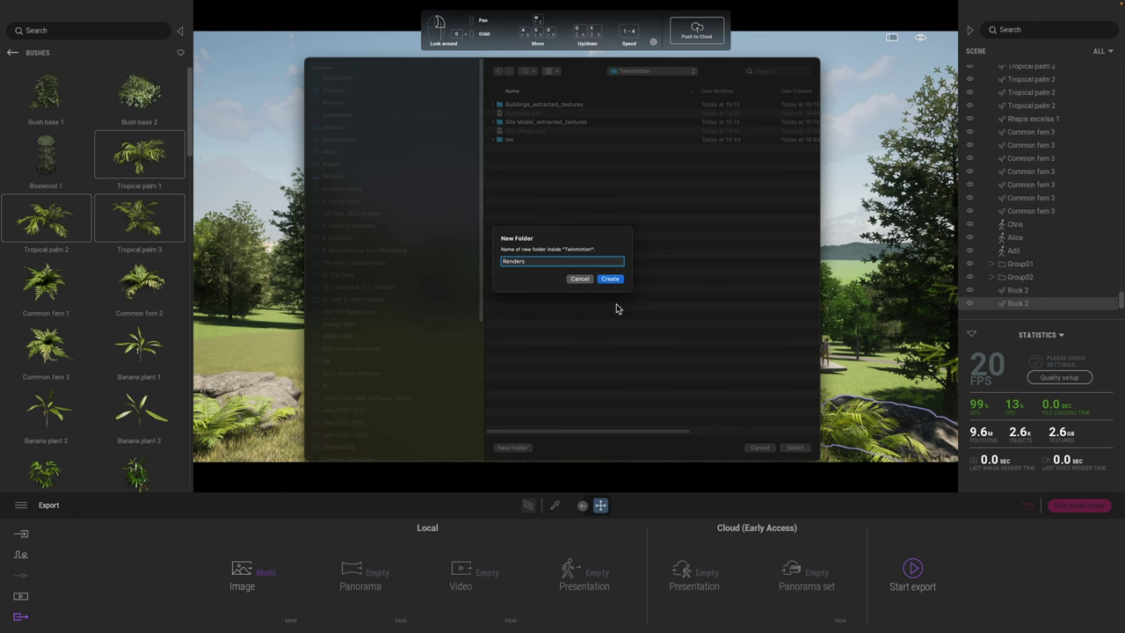
{"action": "left_click", "coordinate": [612, 280]}
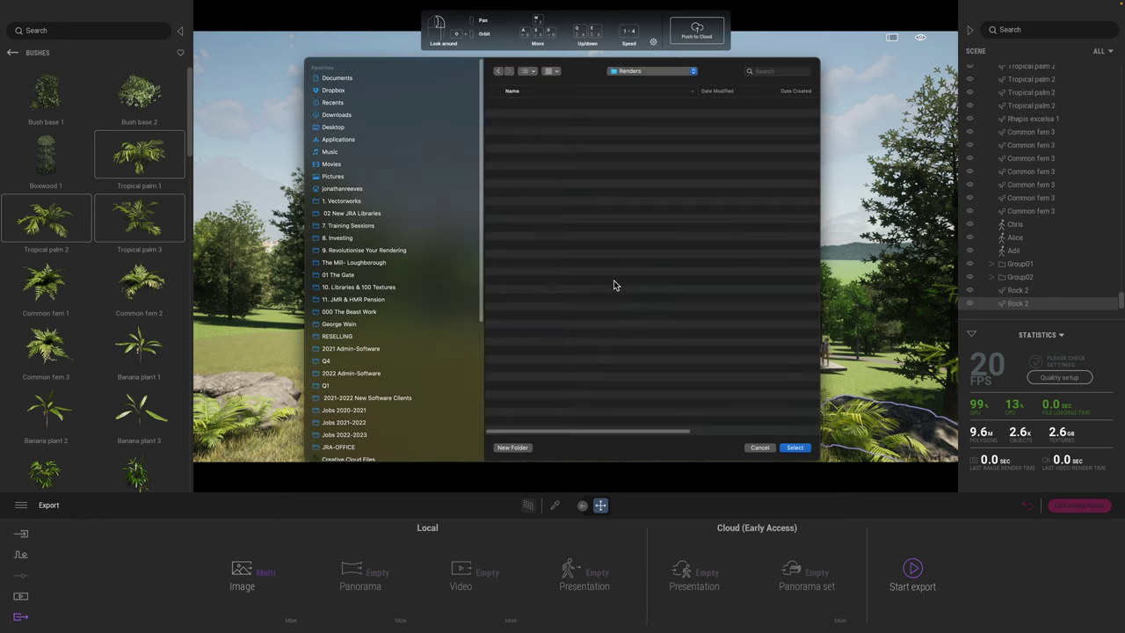
{"action": "left_click", "coordinate": [795, 447]}
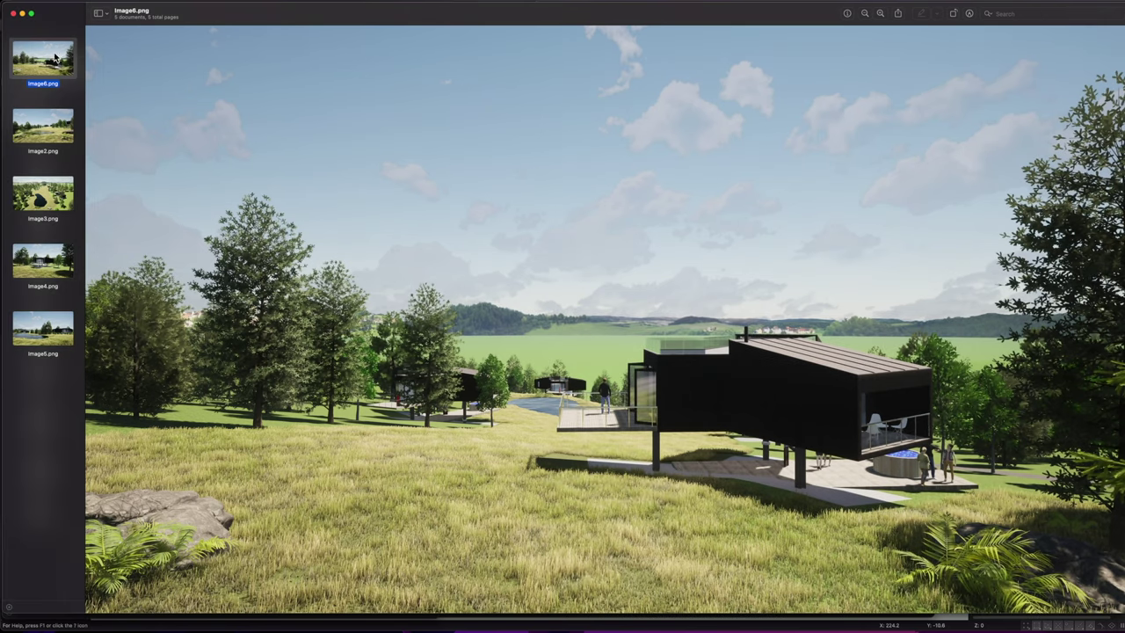
- Review the exported renders Image2.png, Image3.png, Image4.png and Image5.png one after another in Preview
{"action": "left_click", "coordinate": [47, 134]}
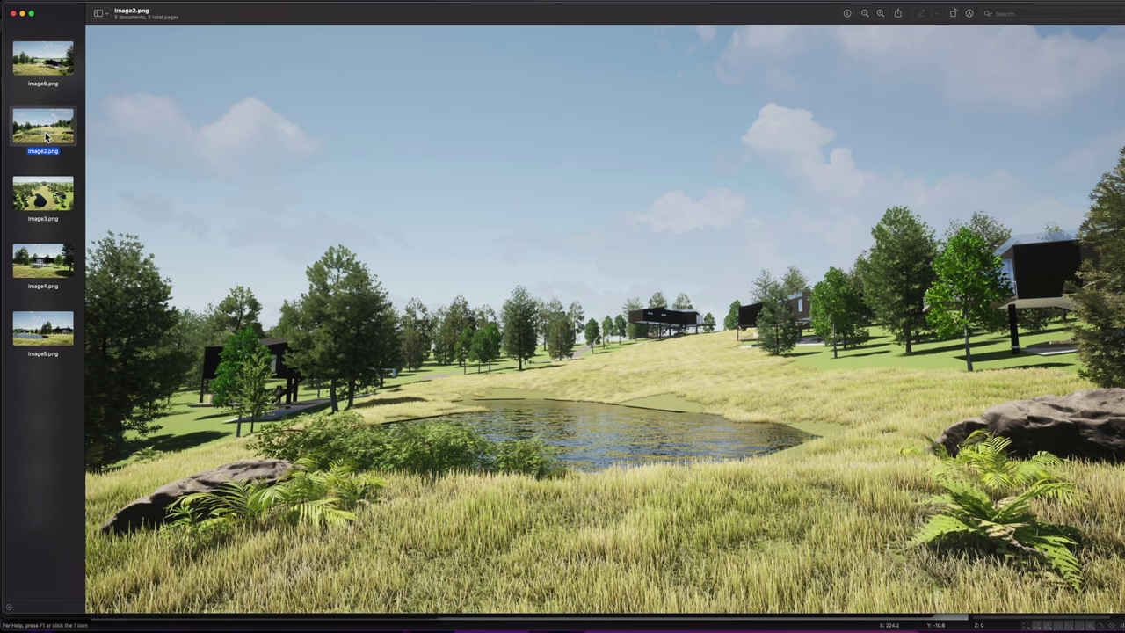
{"action": "key", "text": "Down"}
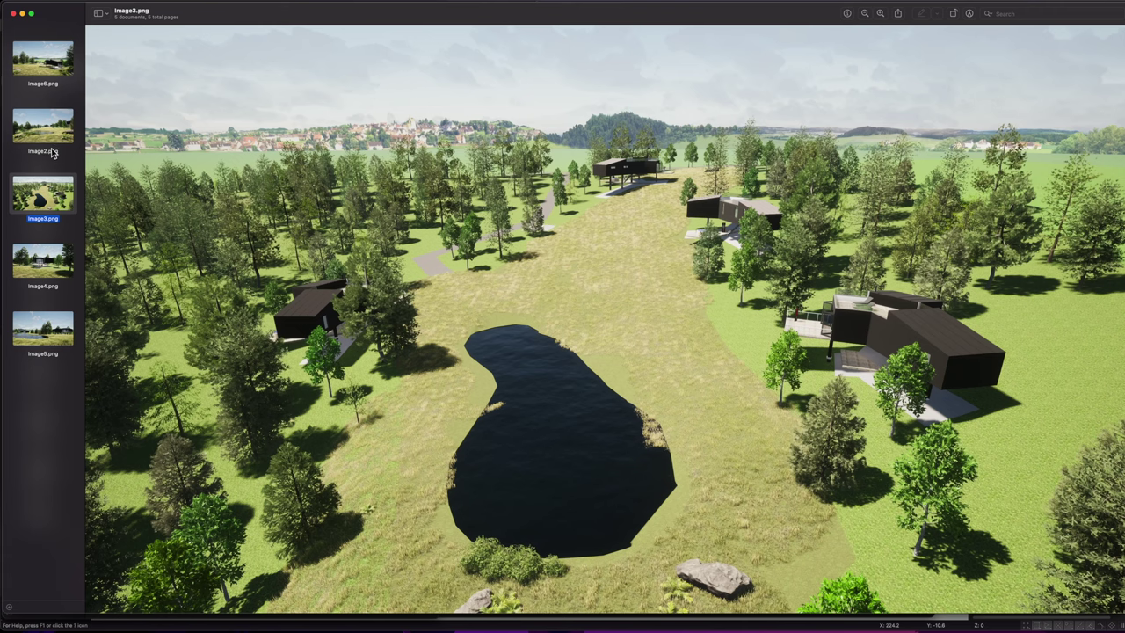
{"action": "key", "text": "Down"}
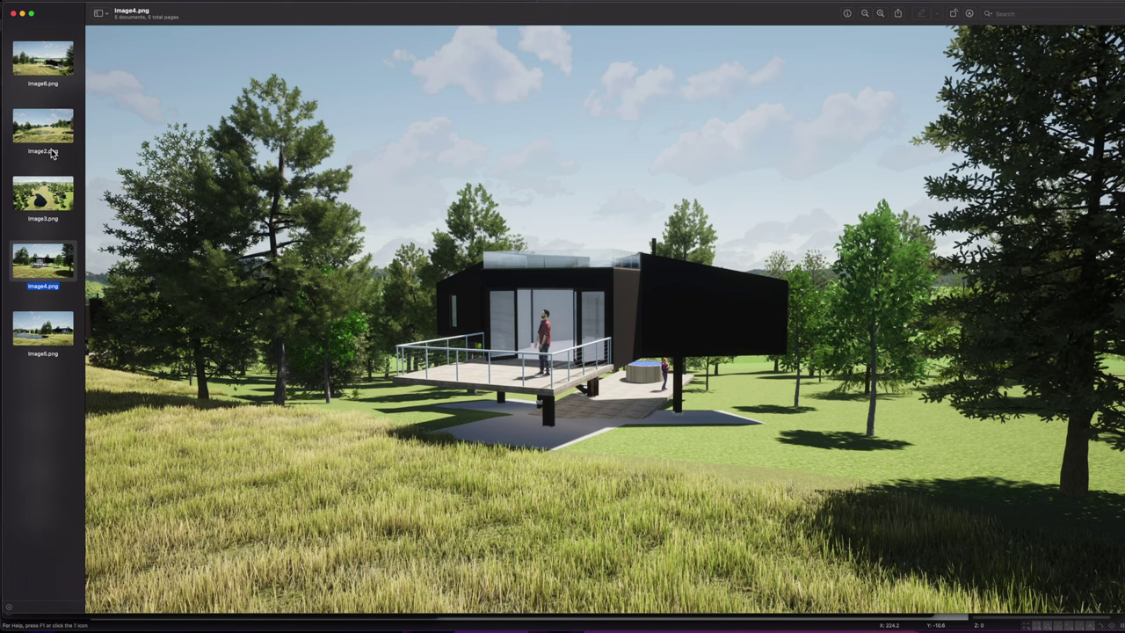
{"action": "key", "text": "Down"}
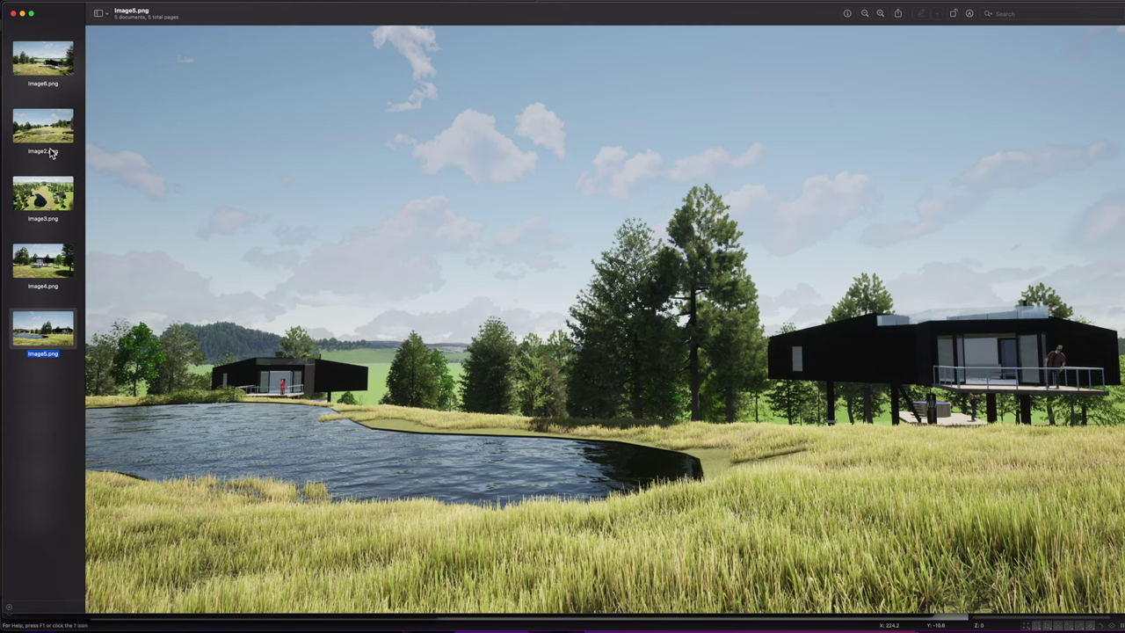